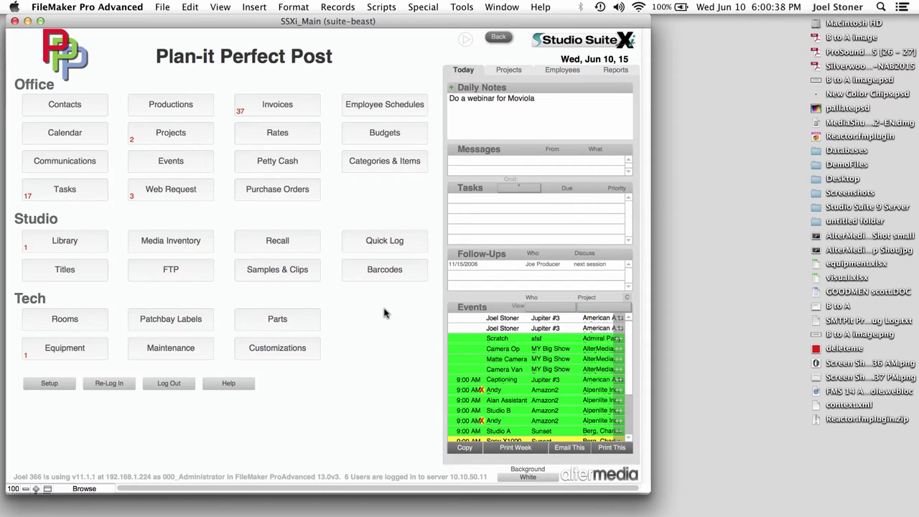
Cycle the main menu through its three-column, two-column and six-button layouts, and return to the full four-column layout
key("super+1")
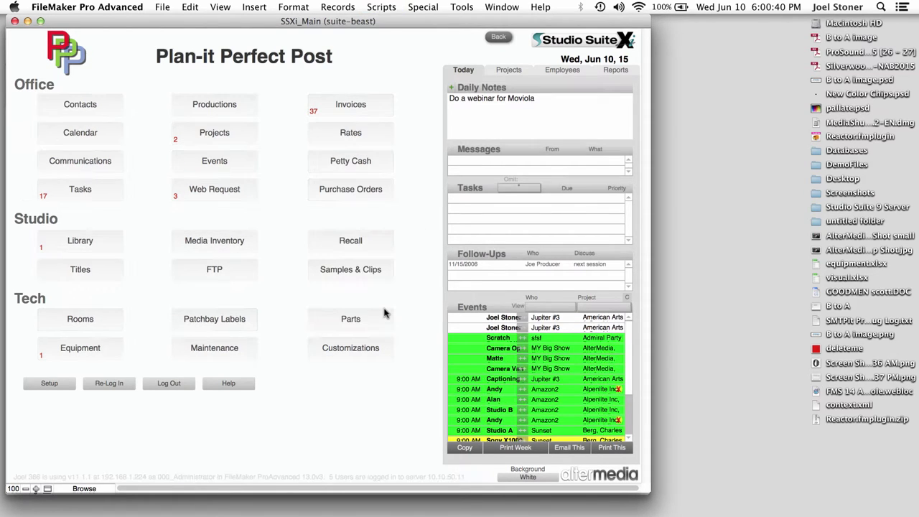
key("super+2")
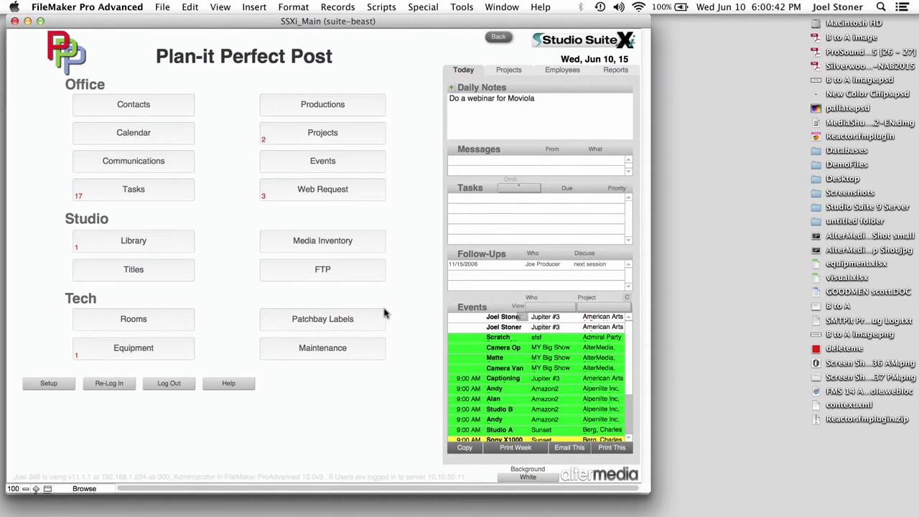
key("super+3")
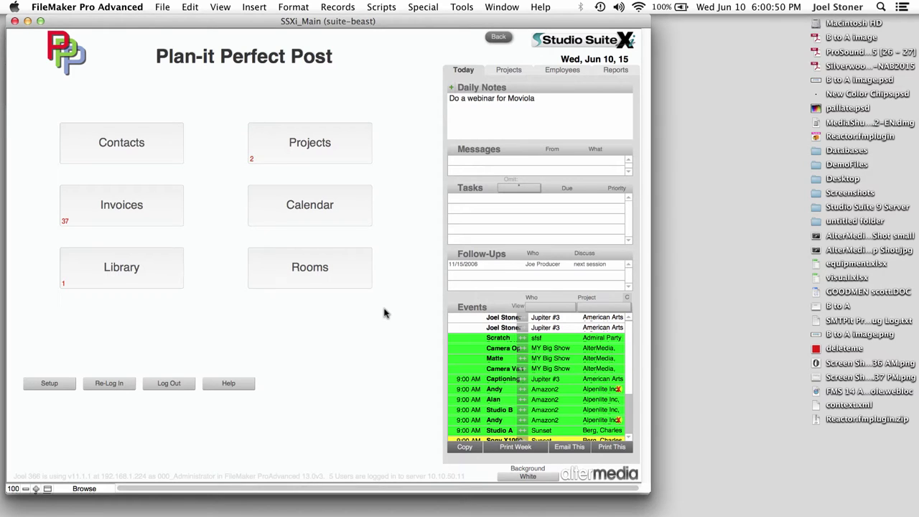
key("super+1")
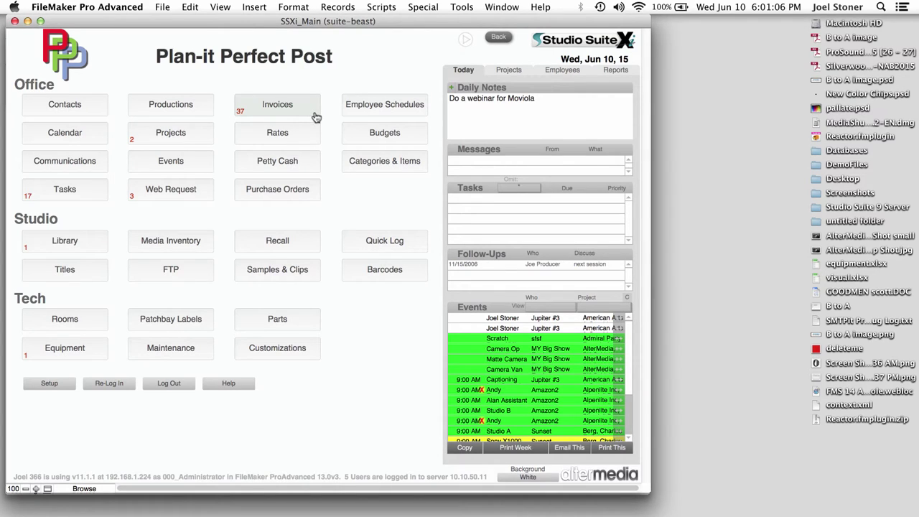
Look over today's daily notes and scheduled events, examining the booking details of individual rooms and cameras
left_click(483, 127)
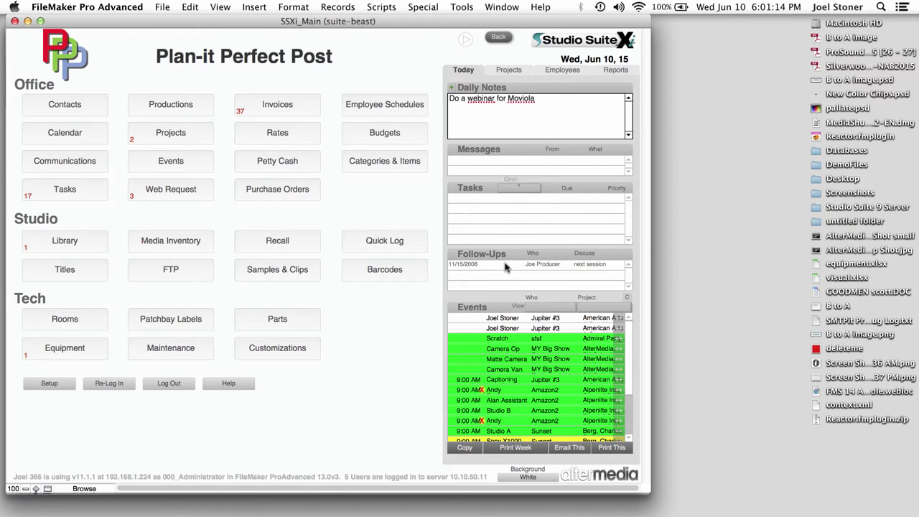
scroll(503, 357, "down", 4)
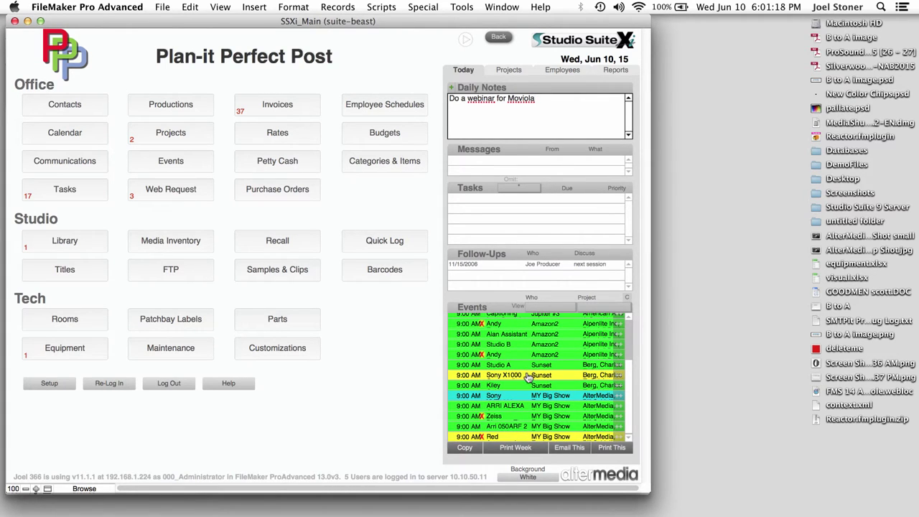
scroll(529, 385, "up", 3)
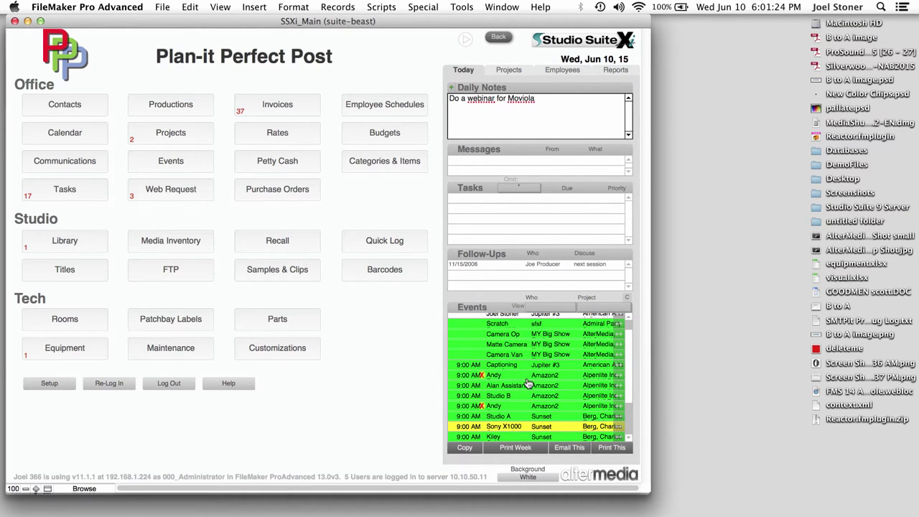
scroll(526, 389, "down", 2)
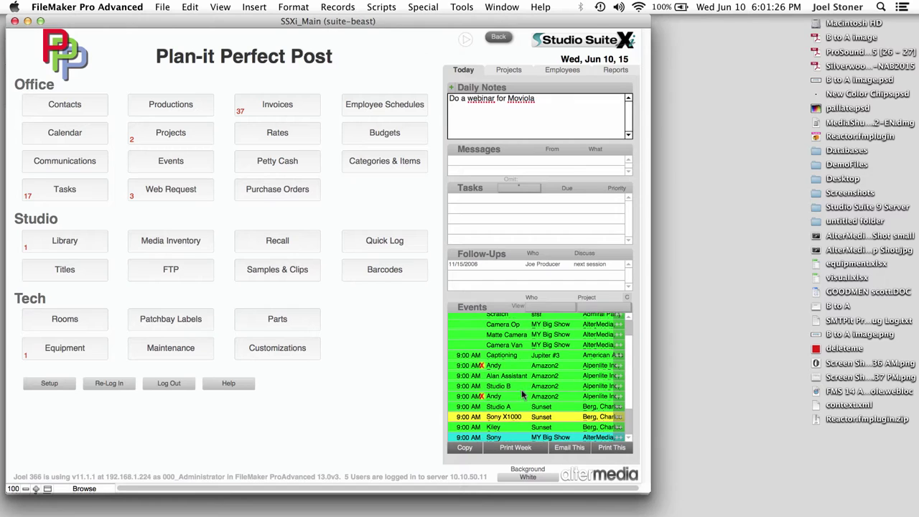
scroll(523, 395, "down", 1)
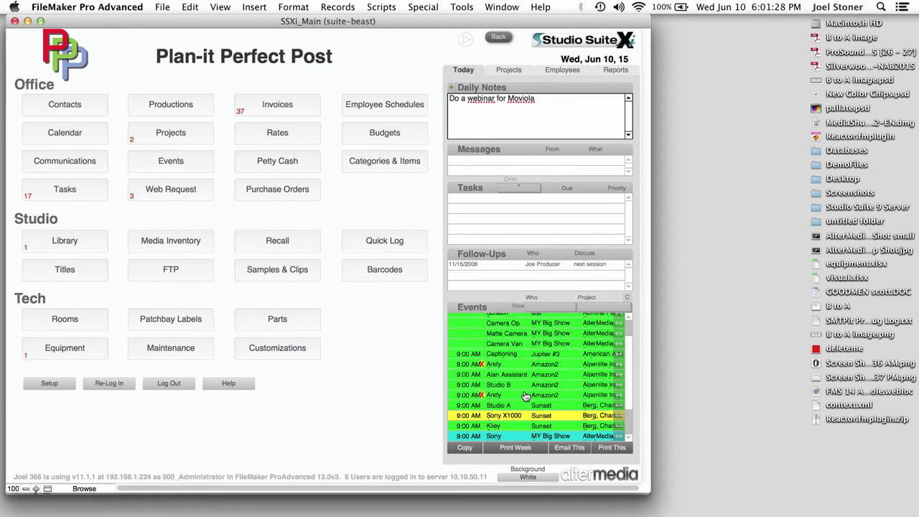
scroll(526, 396, "down", 1)
mouse_move(508, 382)
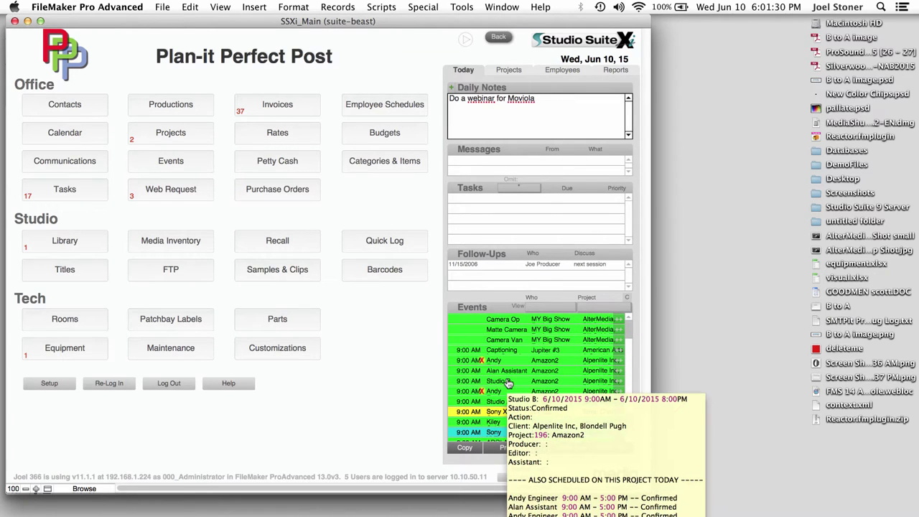
scroll(507, 383, "down", 1)
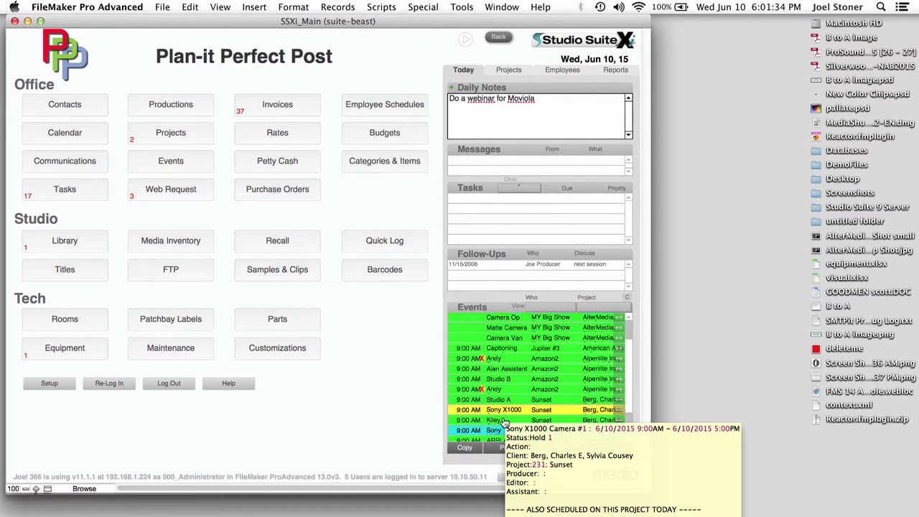
mouse_move(501, 434)
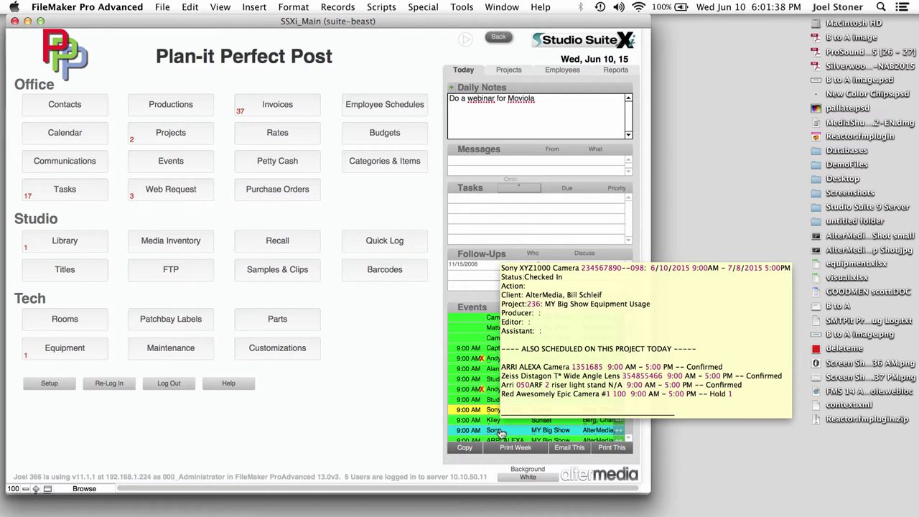
scroll(500, 434, "down", 1)
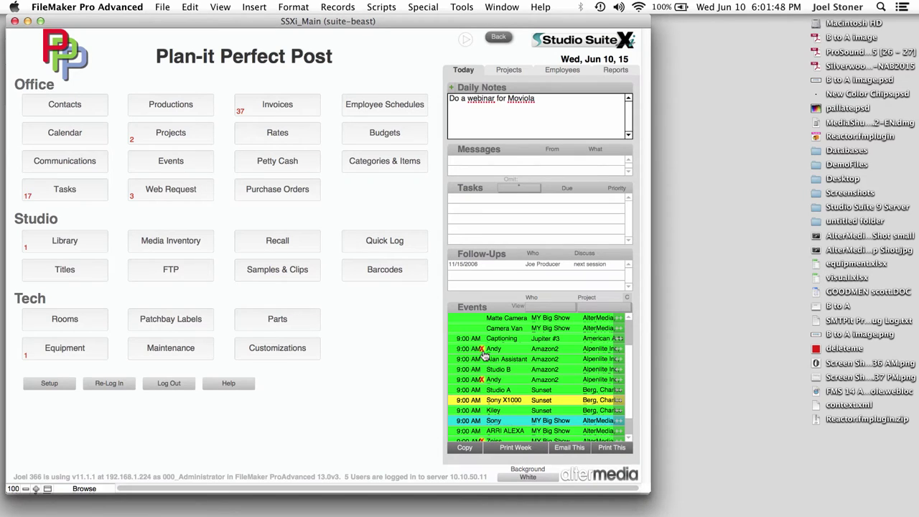
mouse_move(484, 354)
View the company logos in the system setup, and list all user account records
left_click(61, 388)
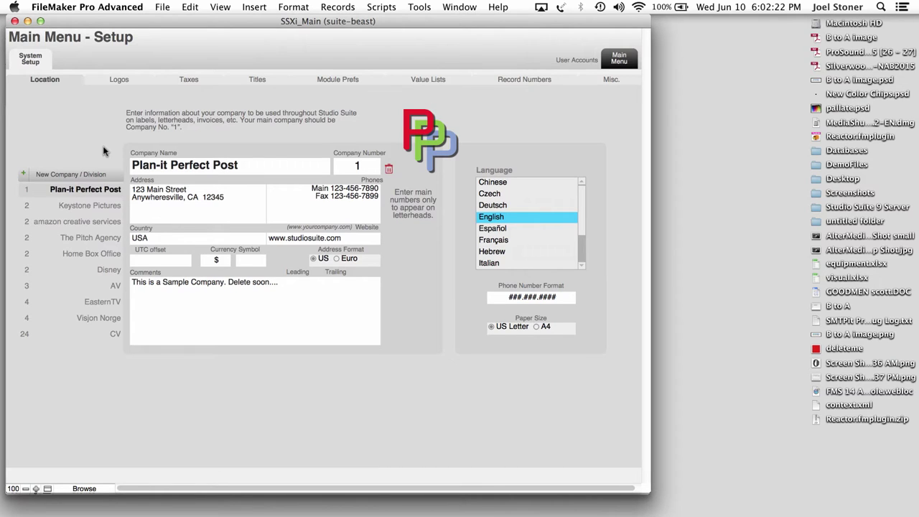
left_click(132, 83)
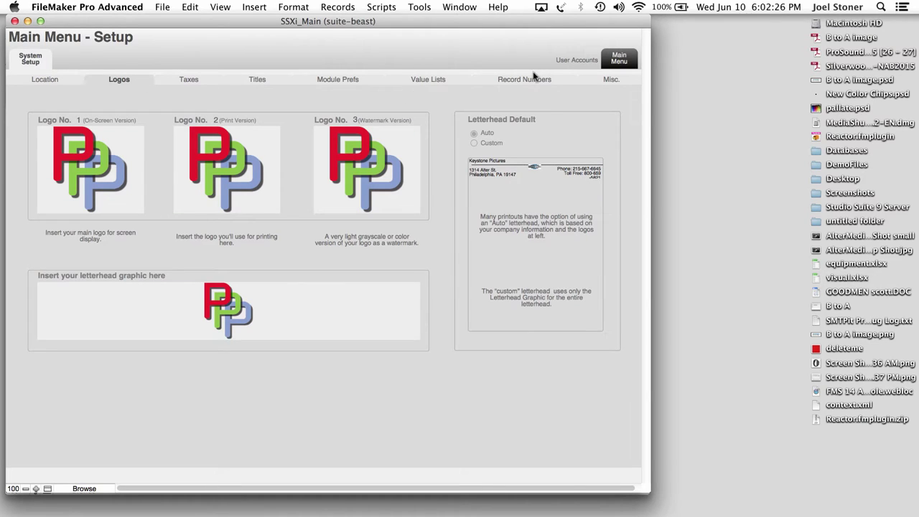
left_click(566, 63)
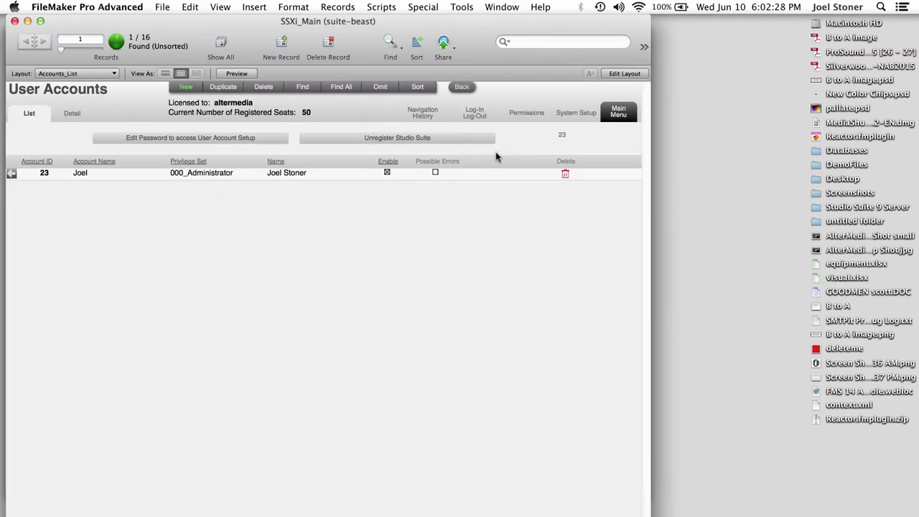
key("super+j")
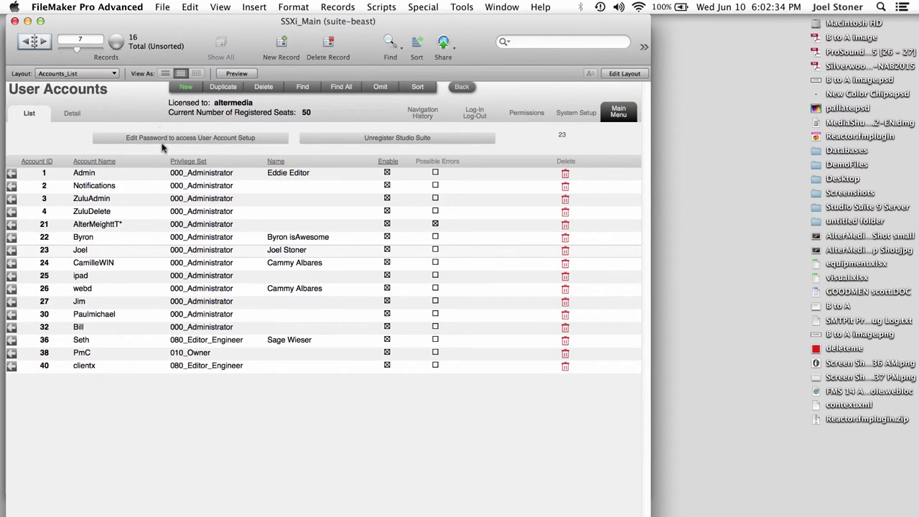
Try to create a user account with account name "name" and a password, view the available privilege sets, and cancel the account
left_click(185, 87)
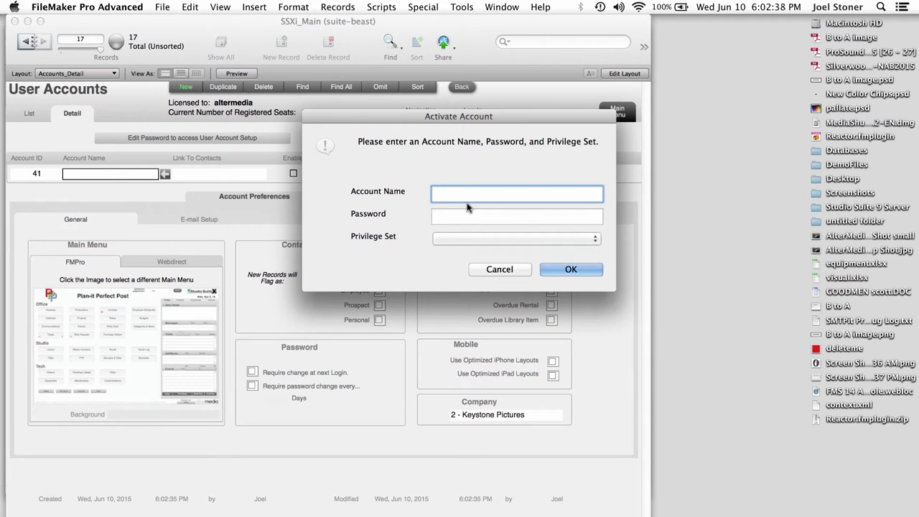
type("name")
left_click(468, 214)
type("p")
left_click(473, 239)
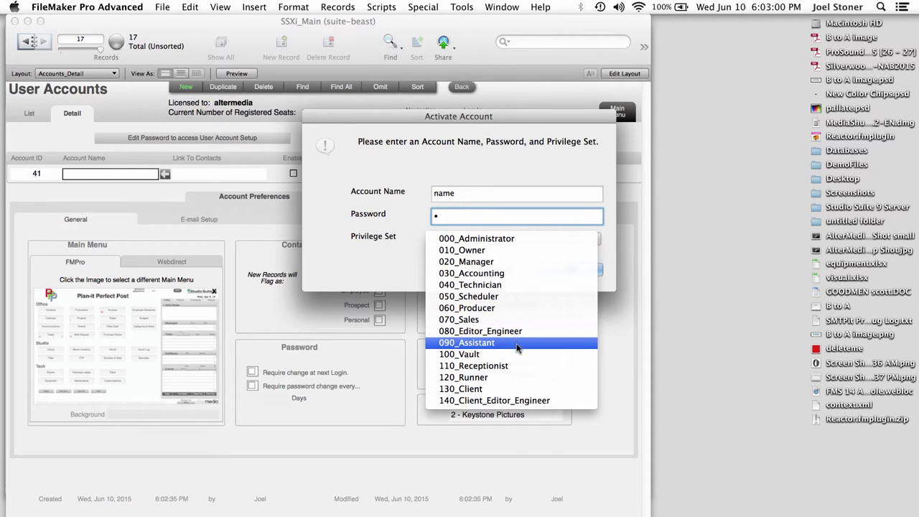
left_click(400, 272)
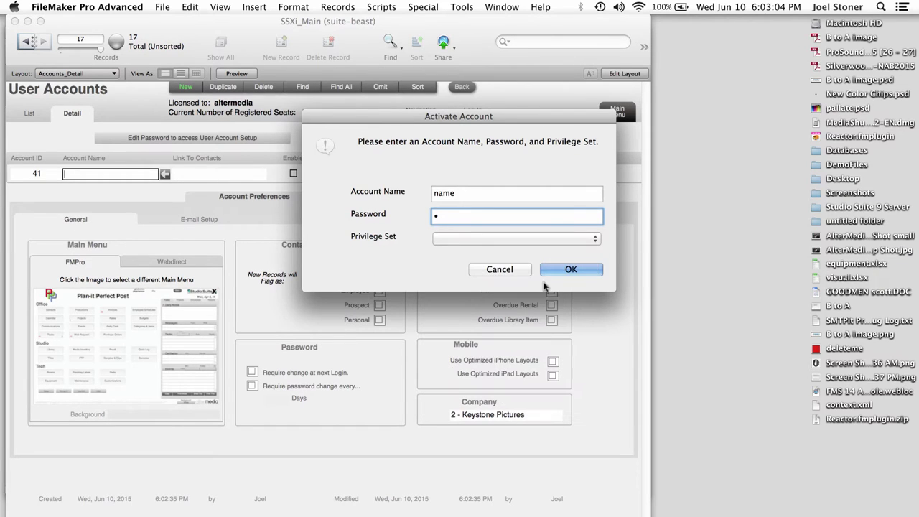
left_click(495, 269)
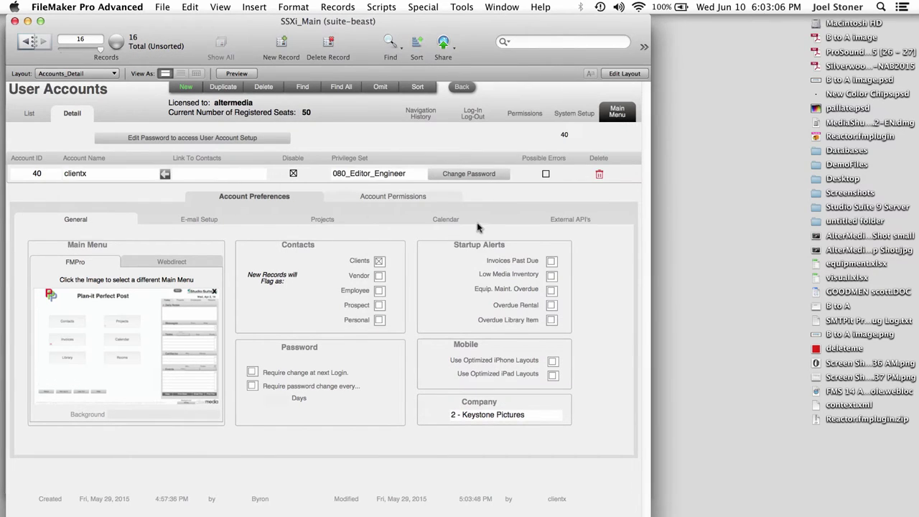
In the clientx account's permissions, grant BAR_ViewModule and toggle BAR_DeleteRecord and BAR_EditRecord
left_click(407, 199)
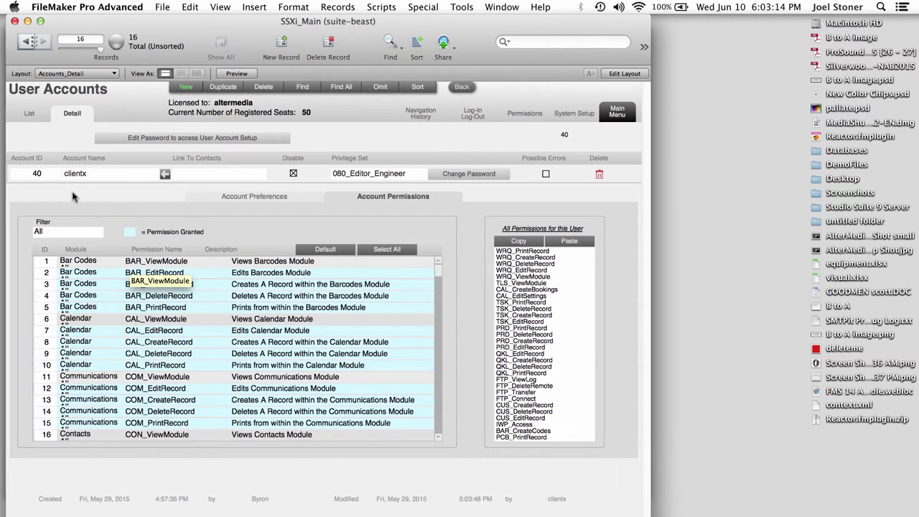
left_click(153, 262)
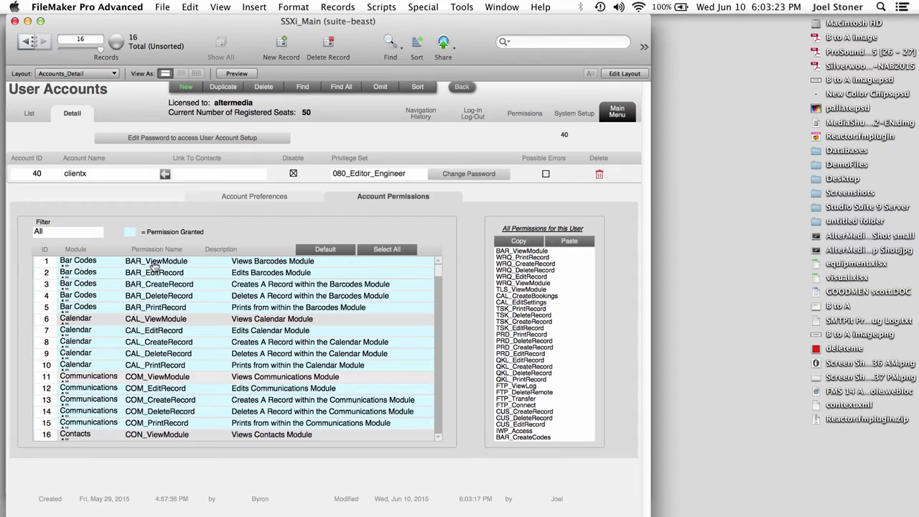
left_click(171, 295)
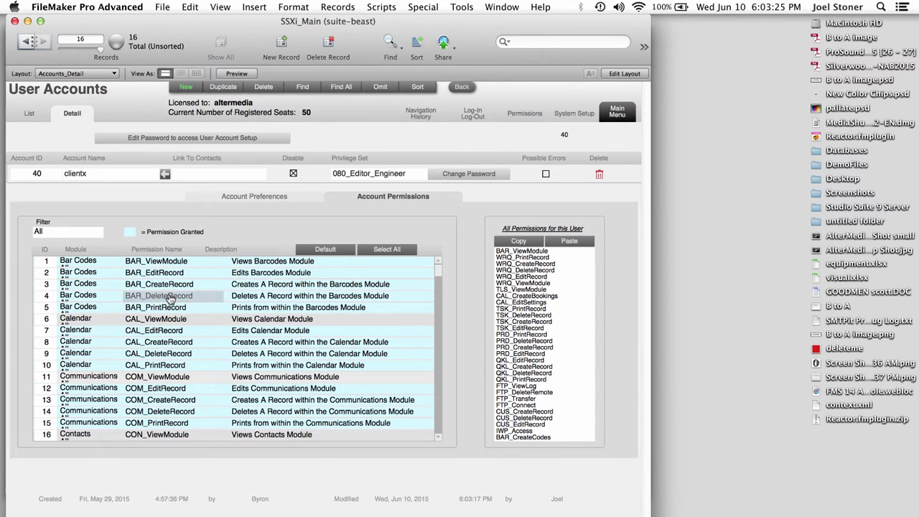
left_click(170, 274)
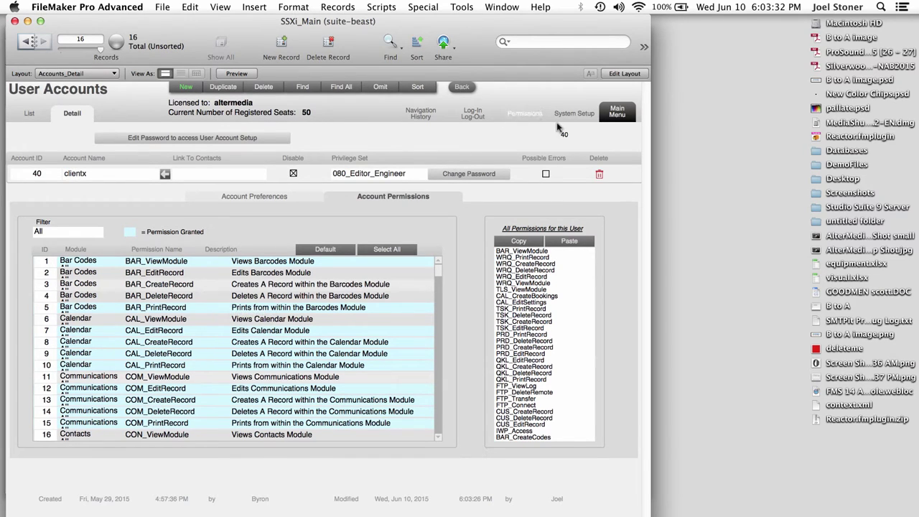
Open the Admin account's detail record from the user accounts list, and return to the full main menu
left_click(619, 117)
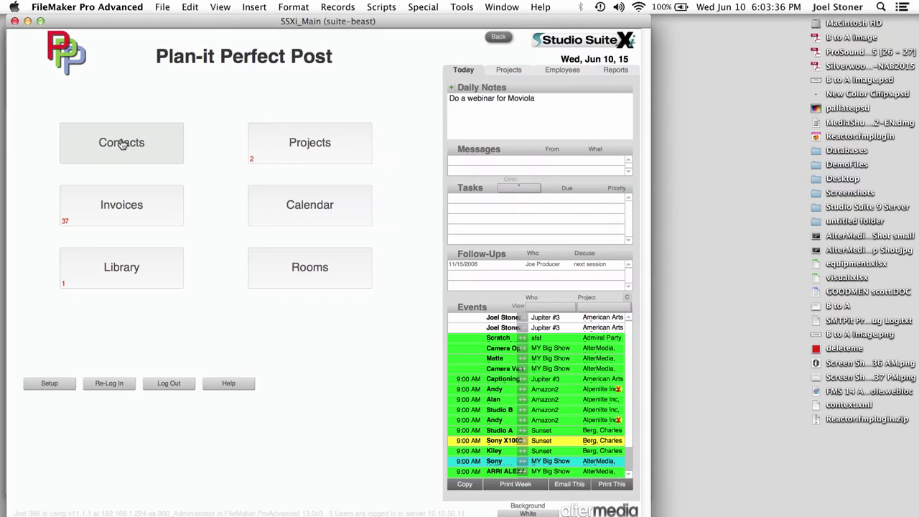
left_click(48, 385)
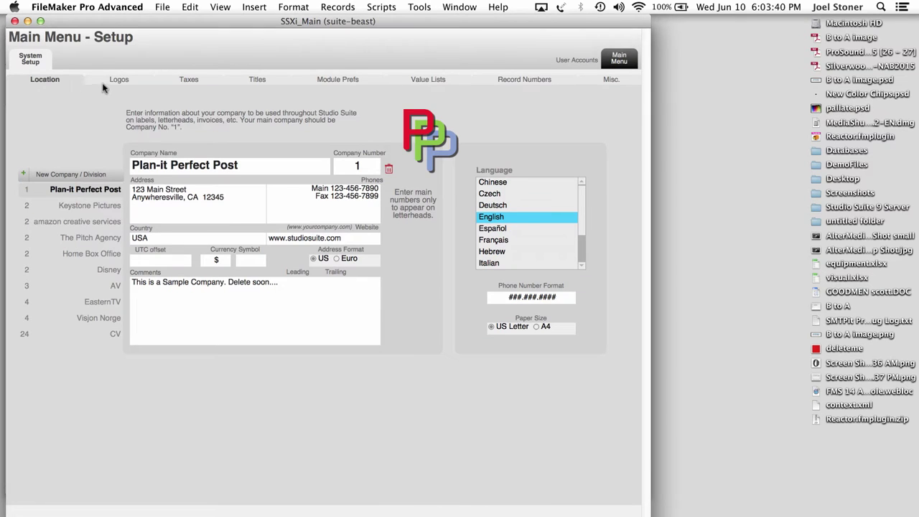
left_click(560, 64)
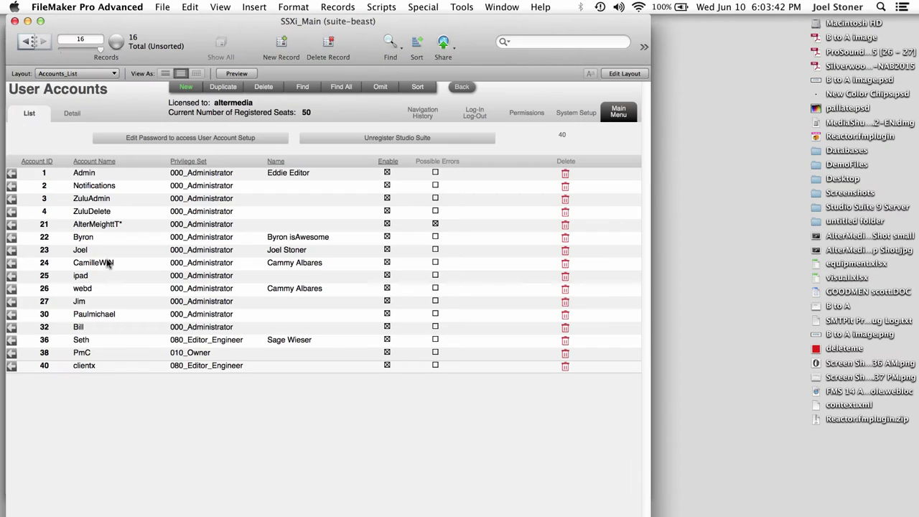
left_click(12, 174)
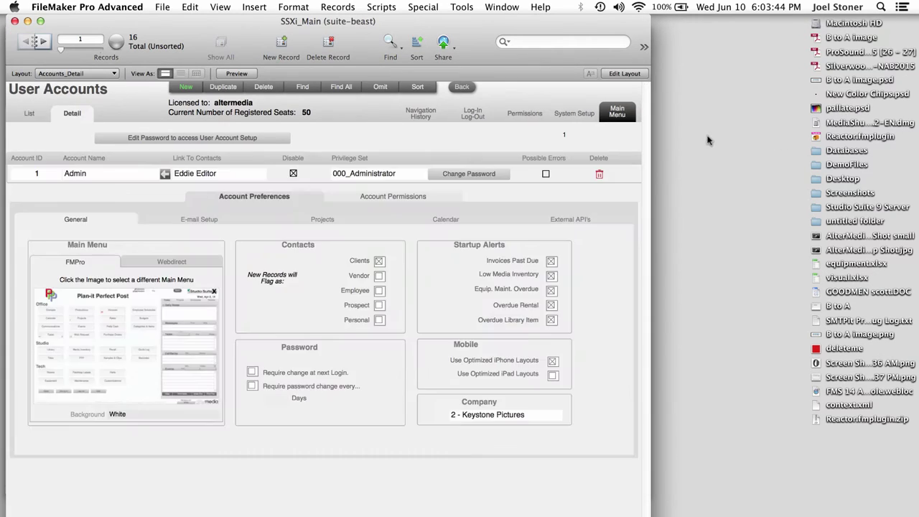
left_click(598, 113)
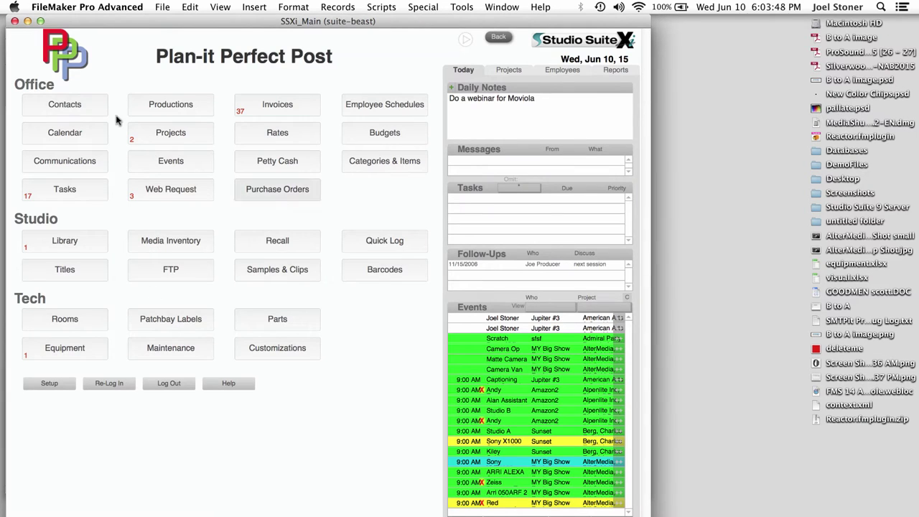
Open the Contacts module, browse forward through the first six contact records, and return to the first record
left_click(90, 108)
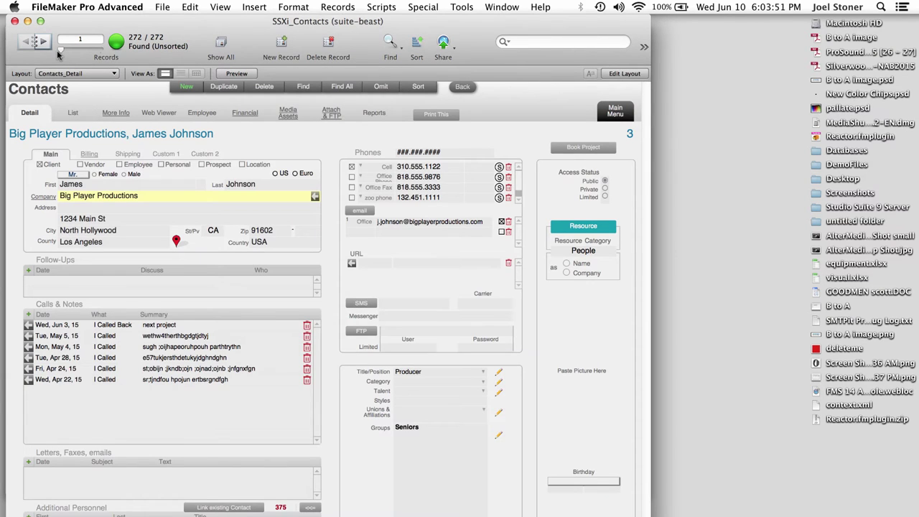
left_click(44, 43)
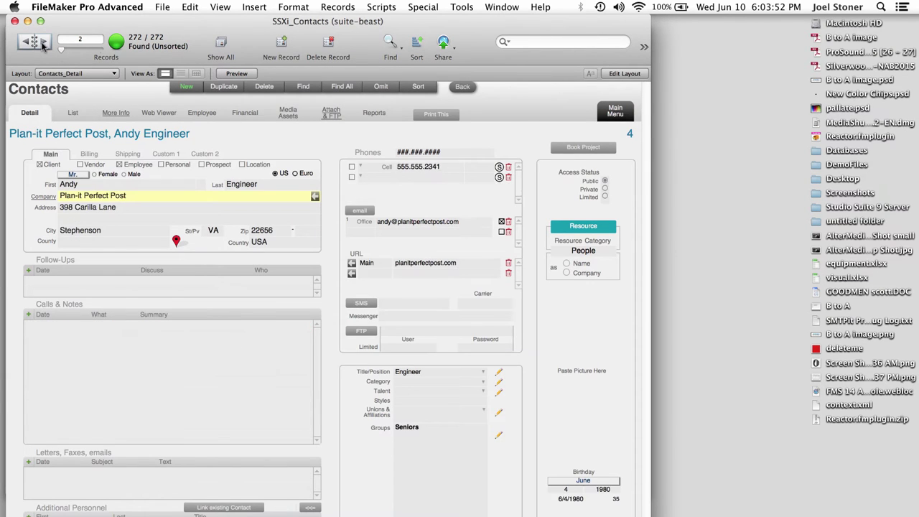
left_click(43, 43)
left_click(43, 43)
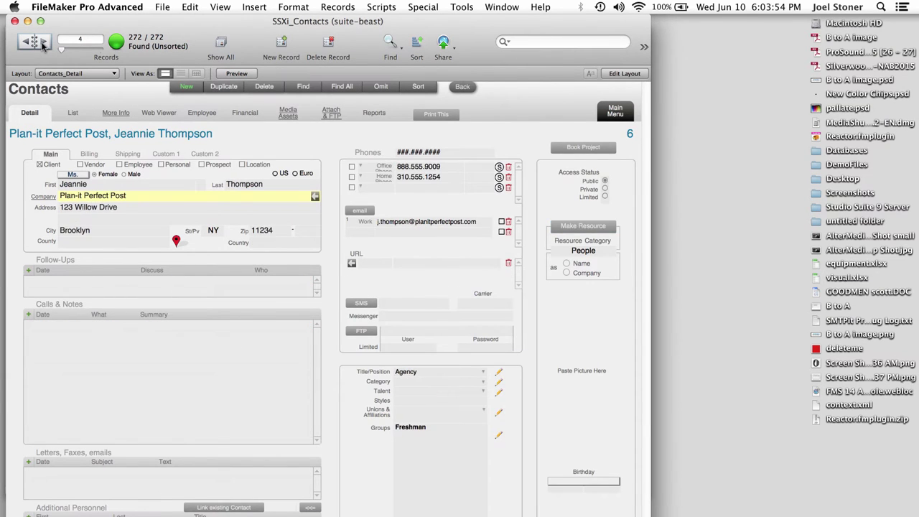
left_click(43, 43)
left_click(43, 43)
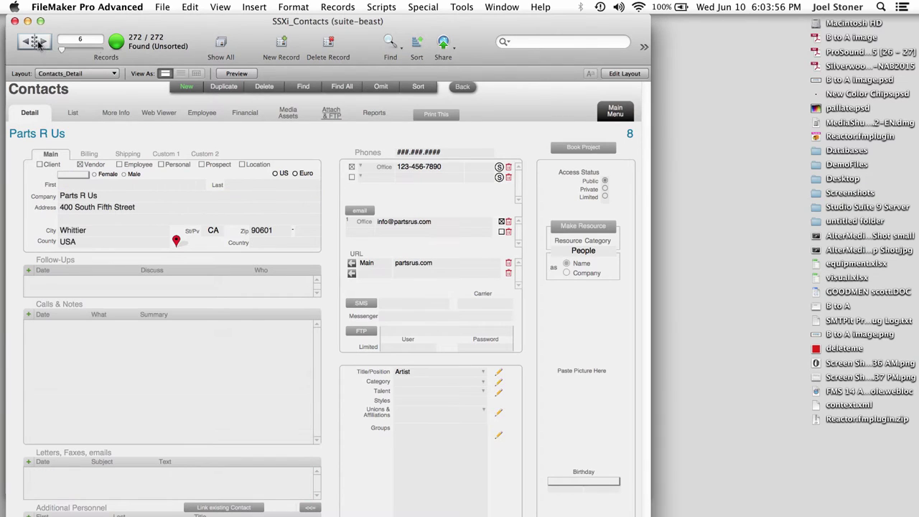
left_click_drag(61, 50, 55, 48)
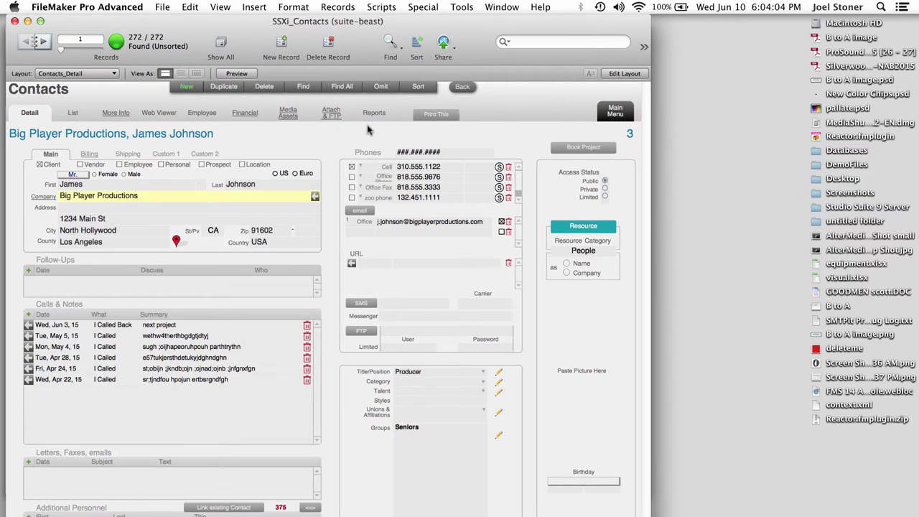
Open the first contact's participant project history, browse the related projects from NAB #1 to Genesis, and return to the contact
left_click(119, 120)
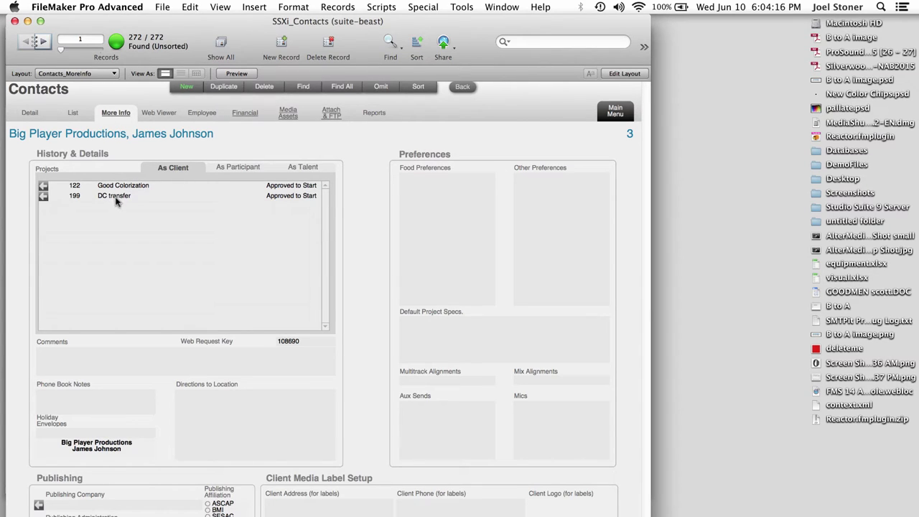
left_click(229, 168)
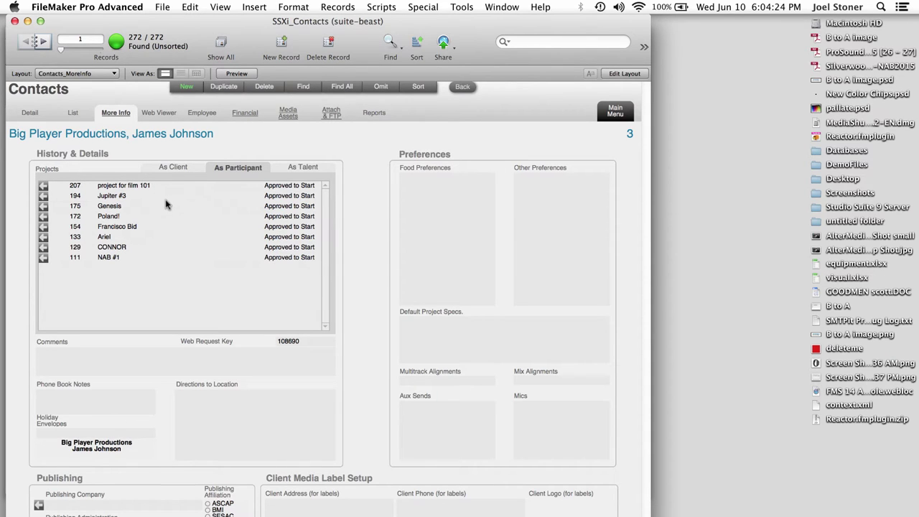
left_click(44, 197)
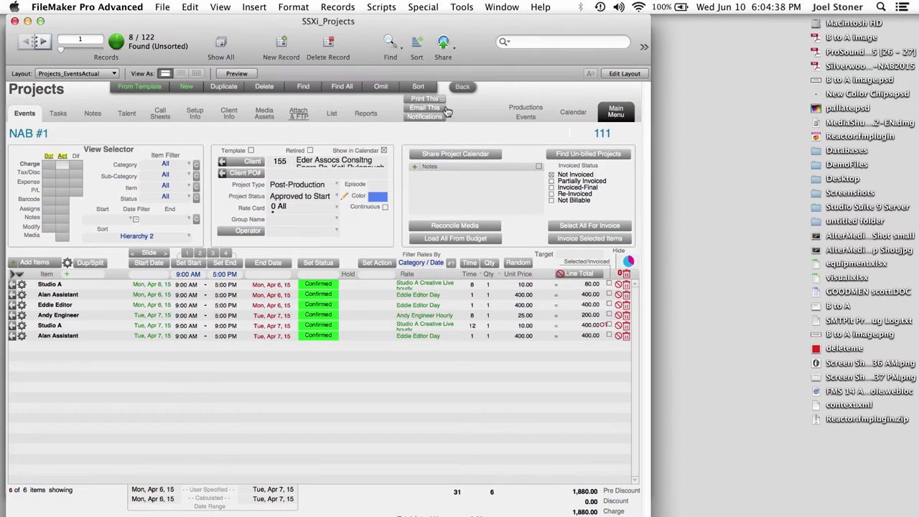
left_click(44, 42)
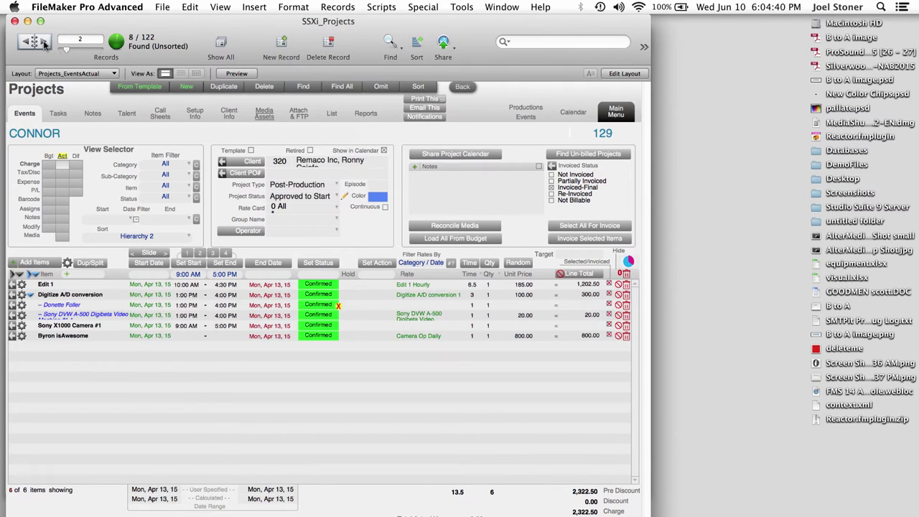
left_click(45, 43)
left_click(45, 42)
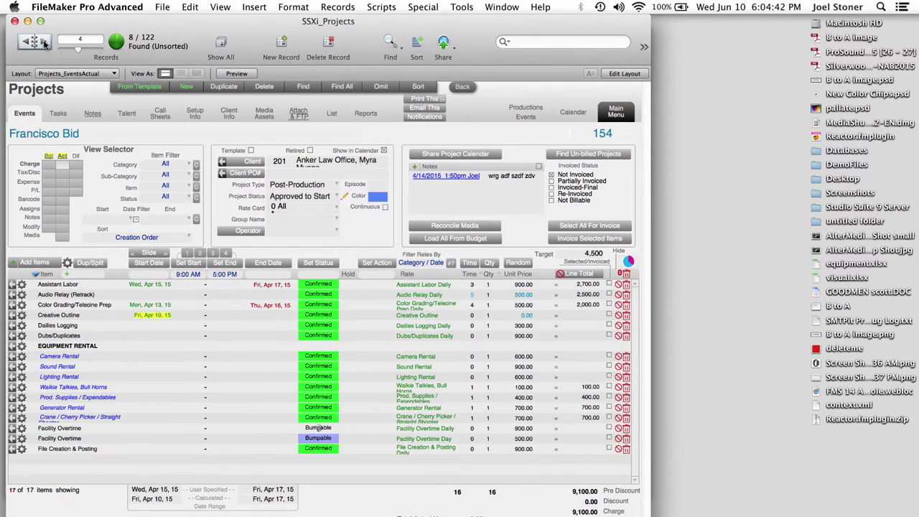
left_click(44, 43)
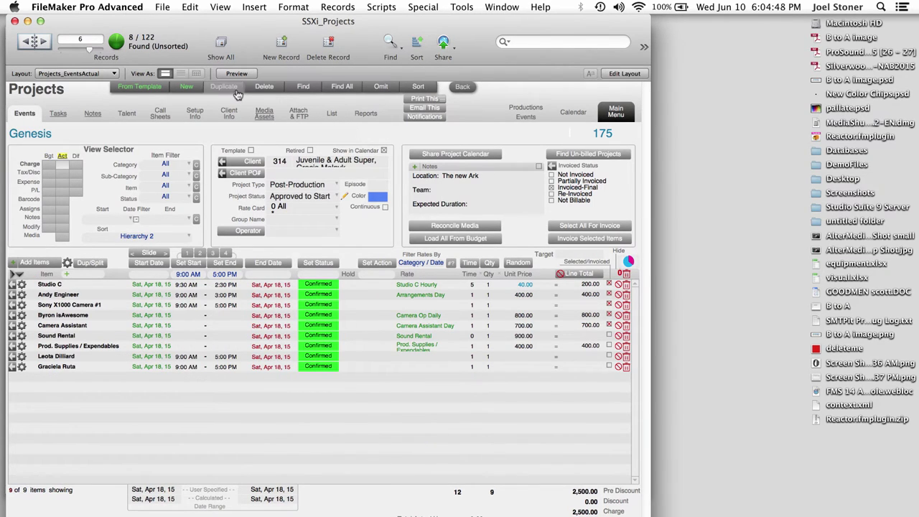
left_click(463, 88)
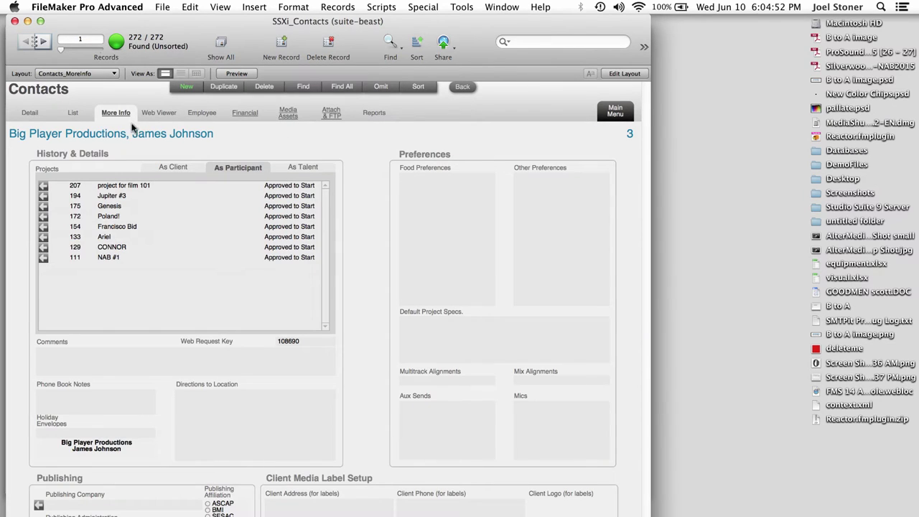
View the contact's Google, Google Map and IMDB web pages, and check the IMDB results for the second and third contacts
left_click(159, 113)
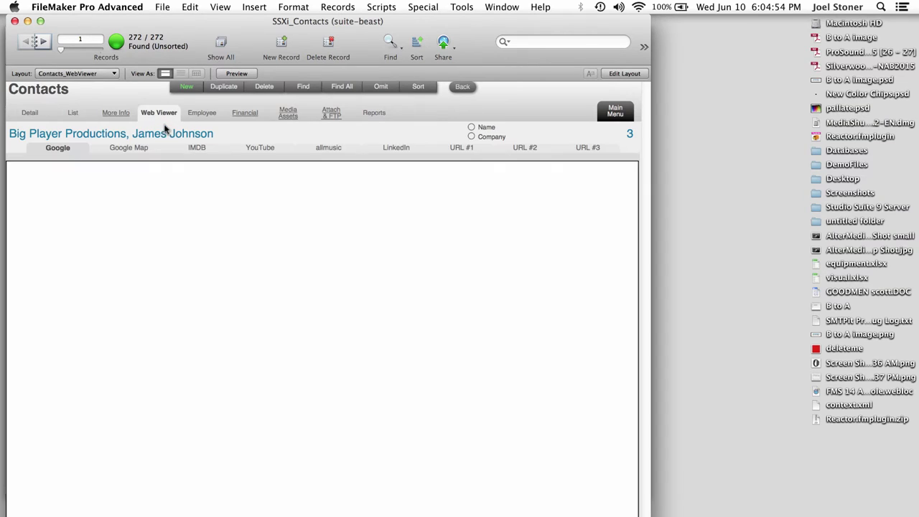
left_click(129, 148)
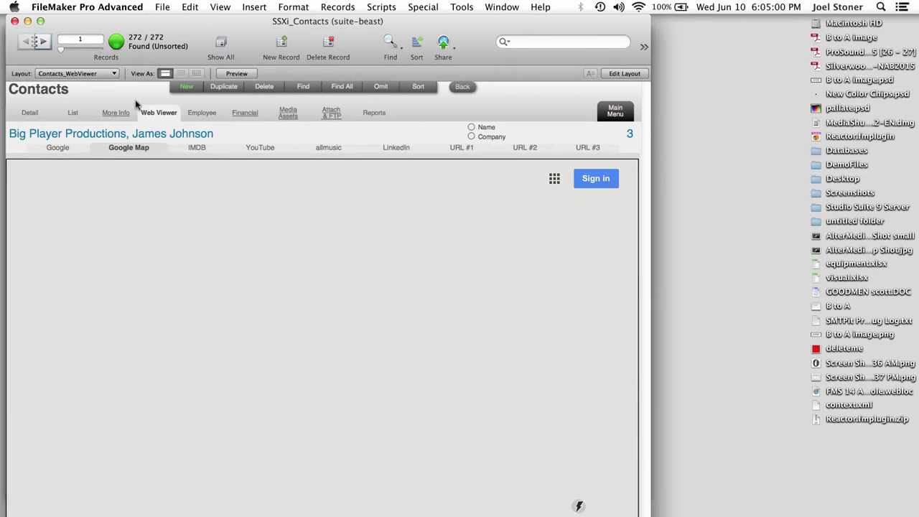
left_click(196, 146)
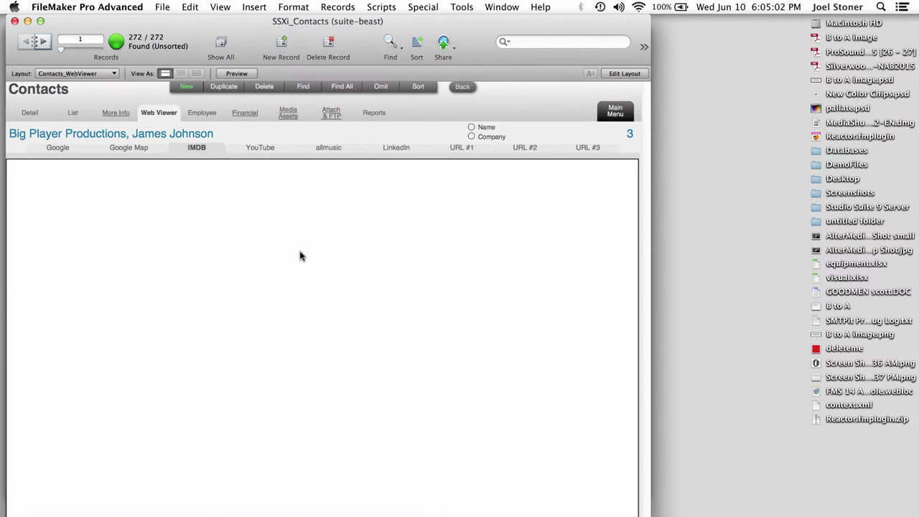
left_click(48, 42)
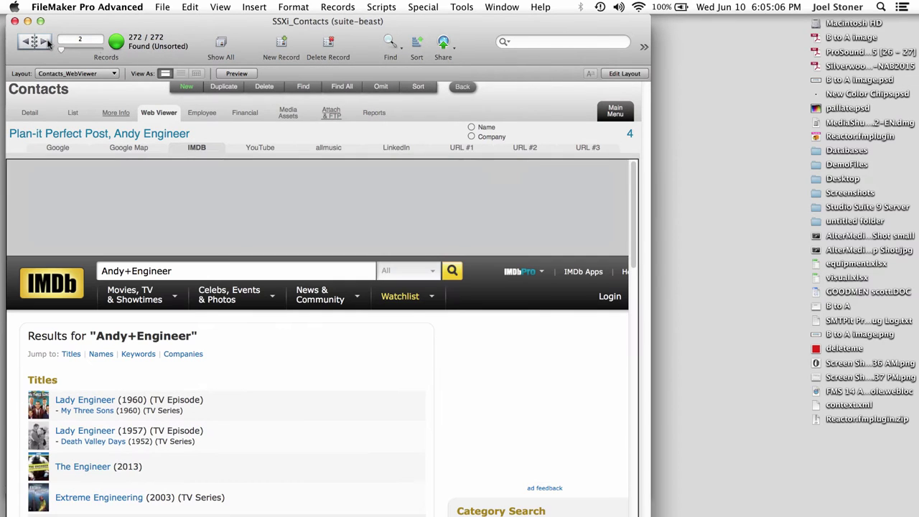
left_click(44, 42)
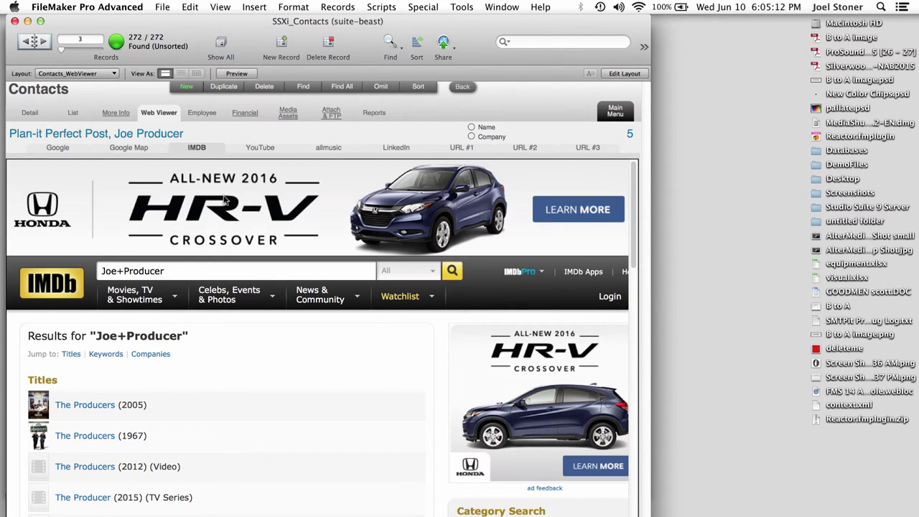
View the third contact's media assets, browse the Genesis 2 asset records in the Library, and return to the contact
left_click(289, 118)
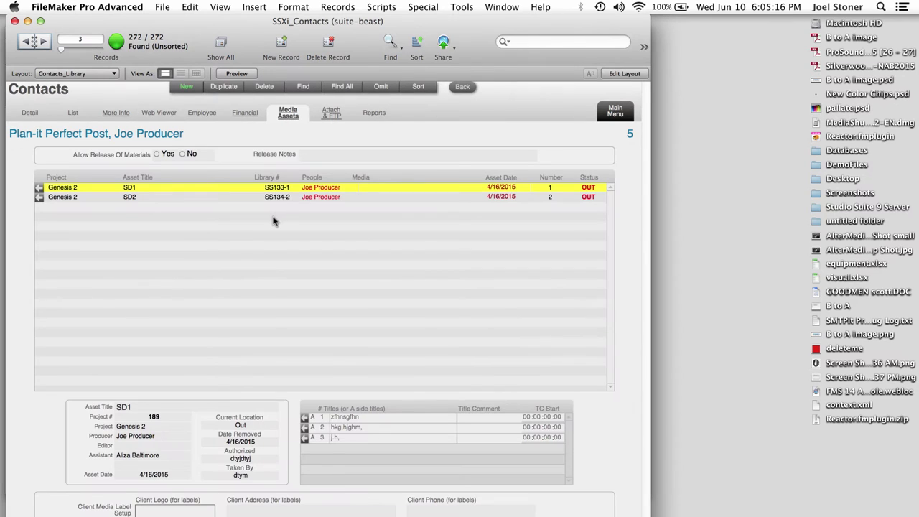
left_click(40, 196)
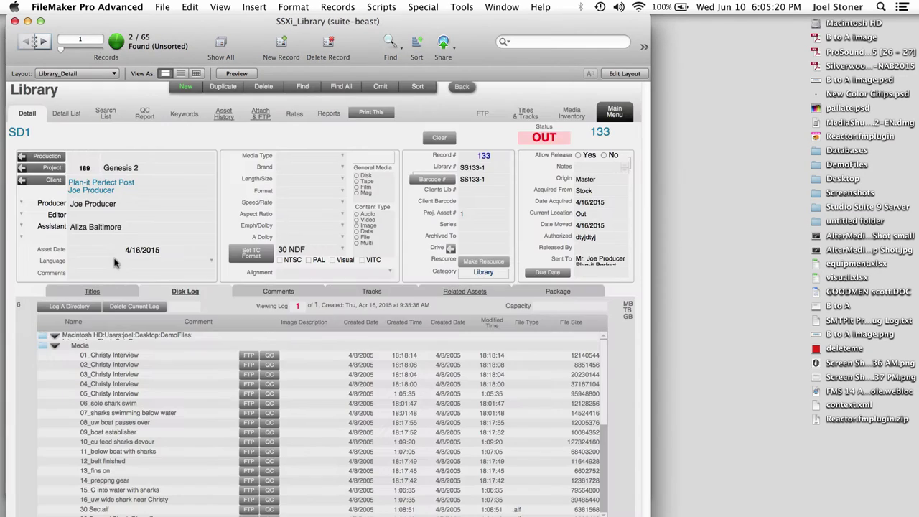
left_click(45, 42)
left_click(33, 43)
left_click(463, 87)
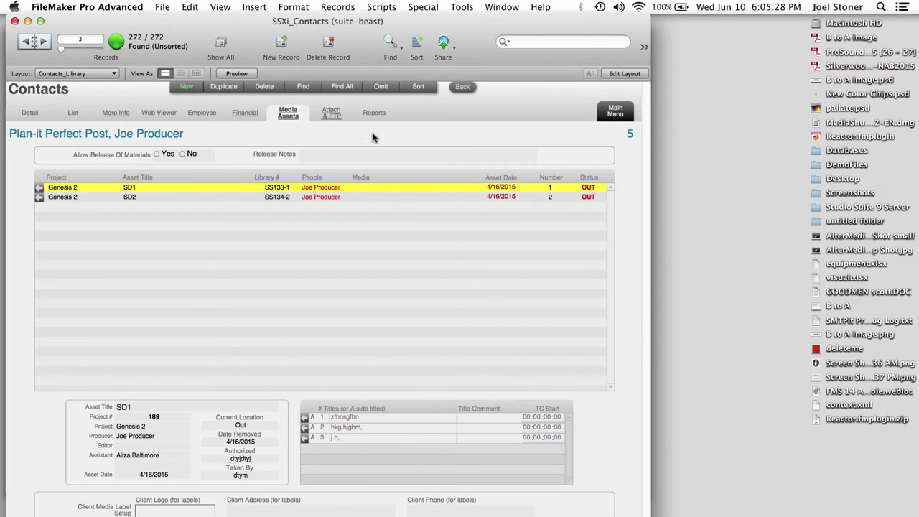
Attach the desktop image AlterMedia Group Shot small.jpg to the contact, storing the file remotely
left_click(332, 114)
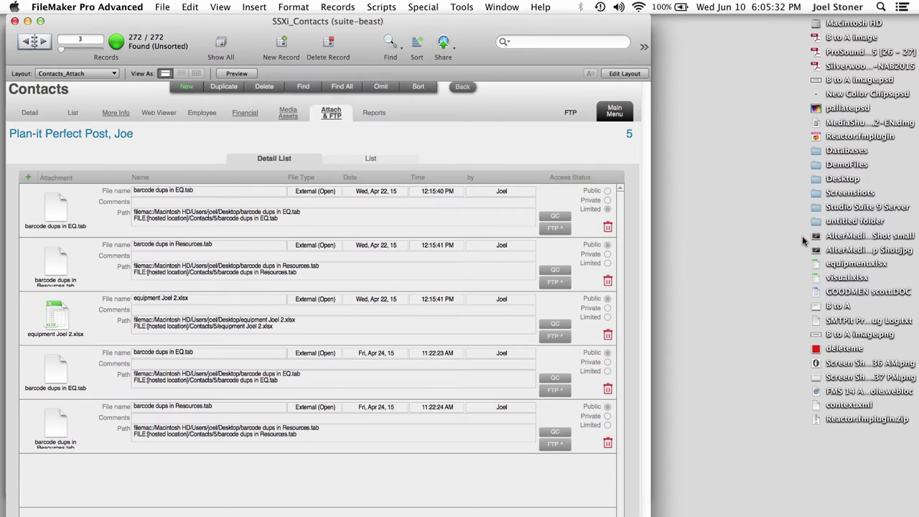
left_click_drag(818, 239, 106, 472)
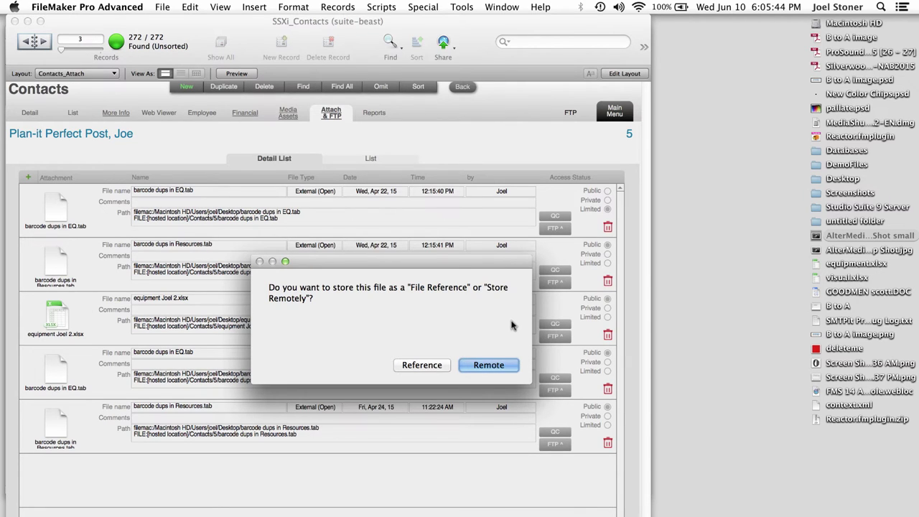
left_click(505, 364)
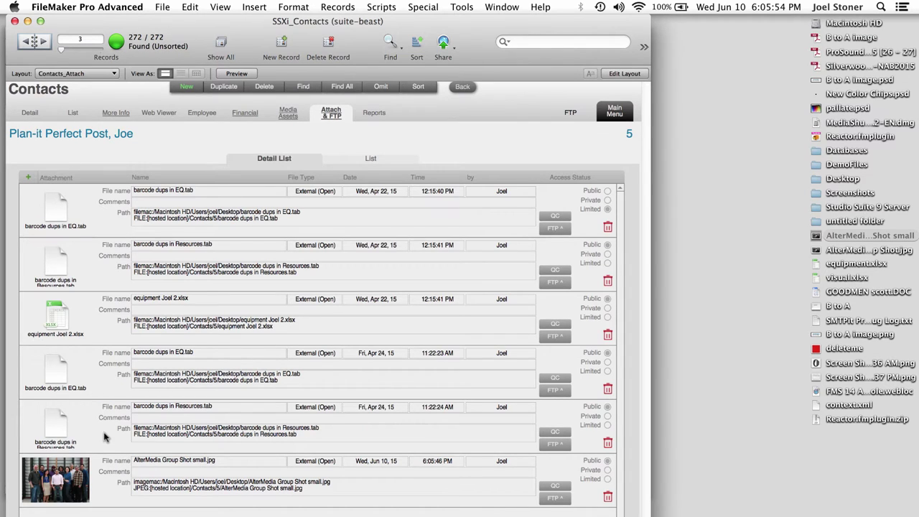
Open the contact report print options and choose 1 - Plan-it Perfect Post as the letterhead company
left_click(373, 119)
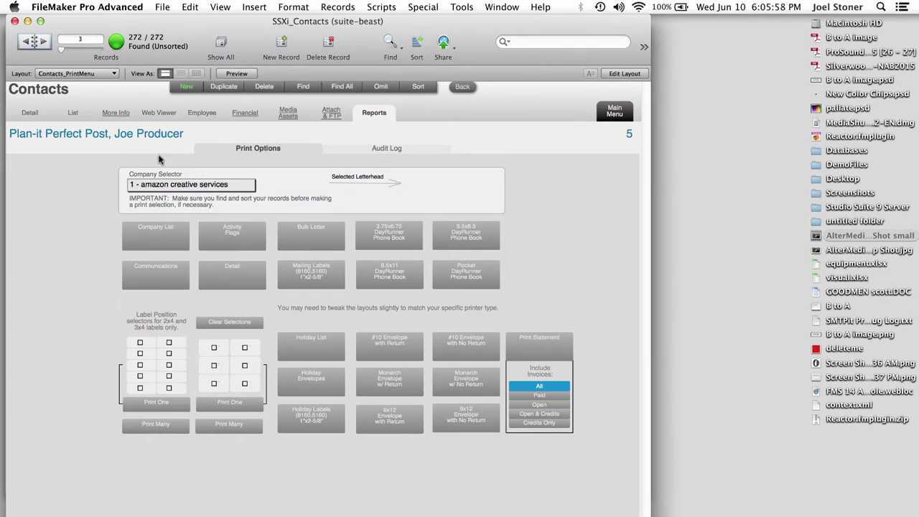
left_click(165, 184)
left_click(166, 183)
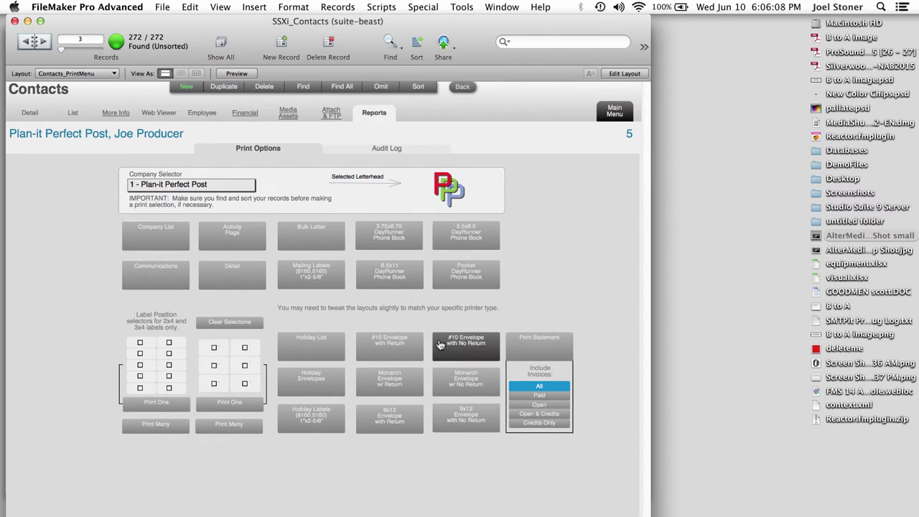
Try the letterheads of 2 - amazon creative services and 2 - Disney, and restore 1 - Plan-it Perfect Post
left_click(227, 186)
left_click(228, 192)
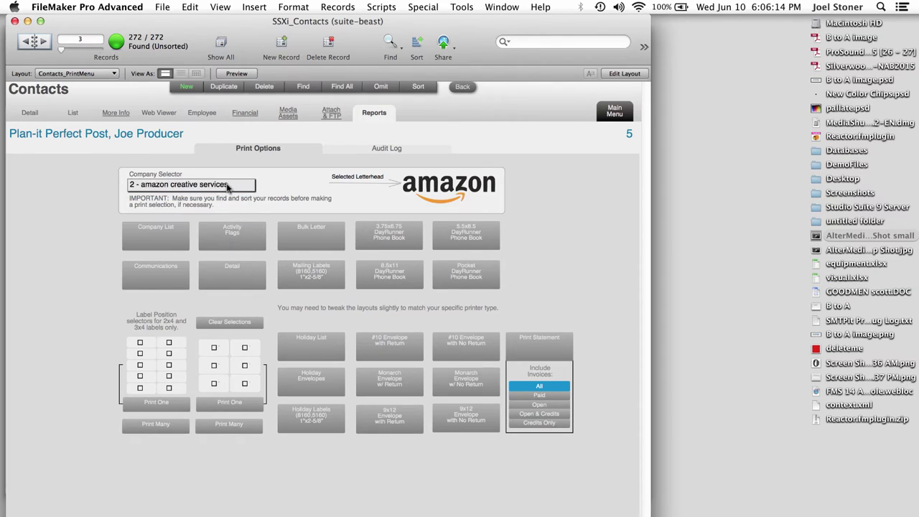
left_click(227, 185)
left_click(224, 197)
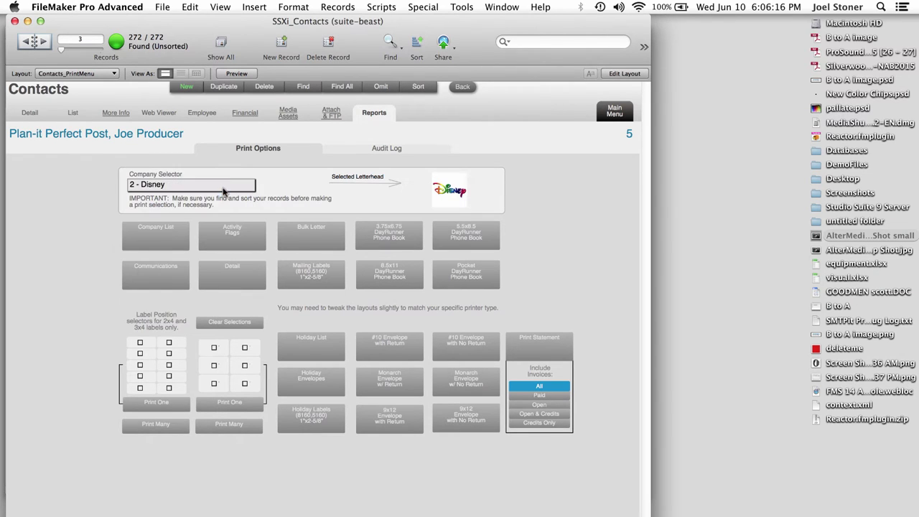
left_click(224, 188)
left_click(226, 162)
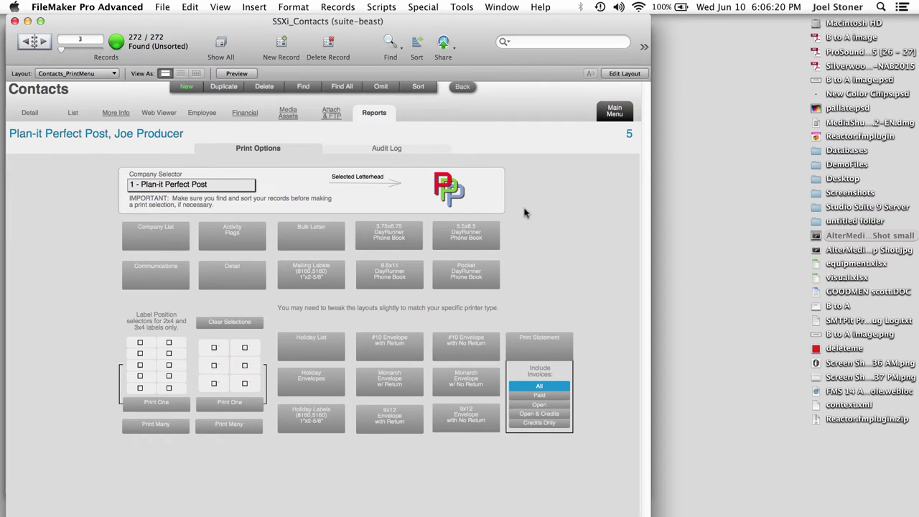
Open the contacts list and filter it by Client, Vendor, and finally Employee
left_click(75, 115)
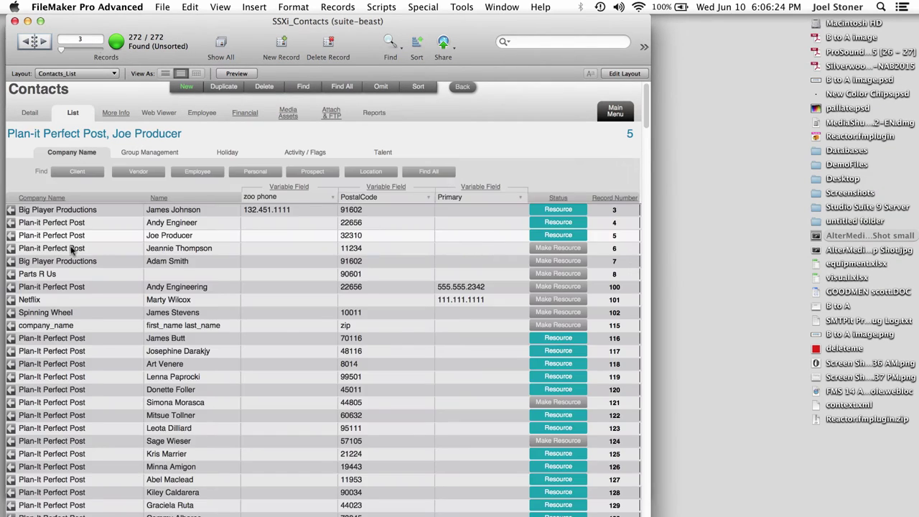
left_click(75, 175)
left_click(134, 176)
left_click(182, 174)
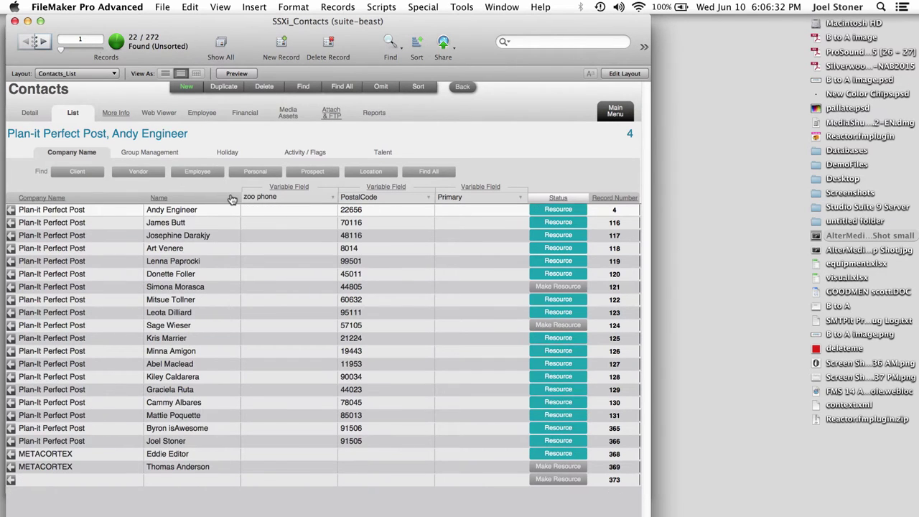
Quick-search the contacts for "sony", dismiss the message, and search for "big" instead
left_click(546, 42)
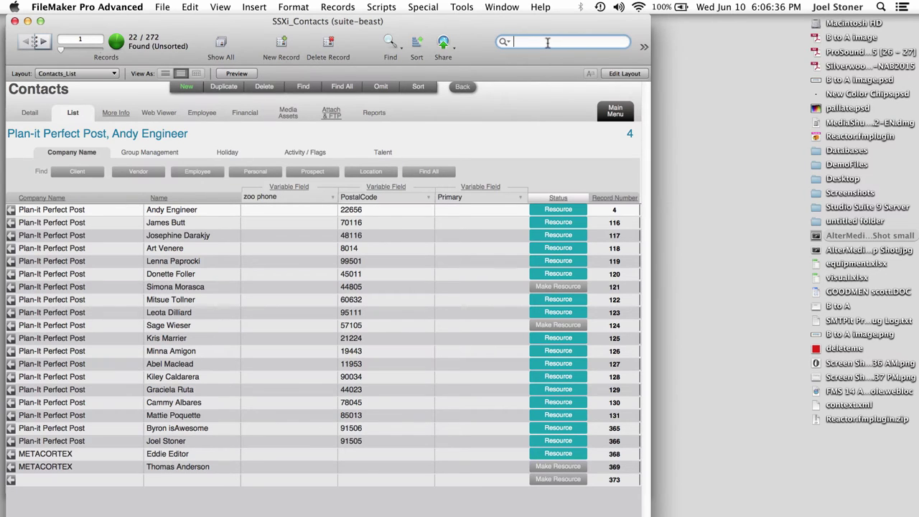
type("sony")
key("Return")
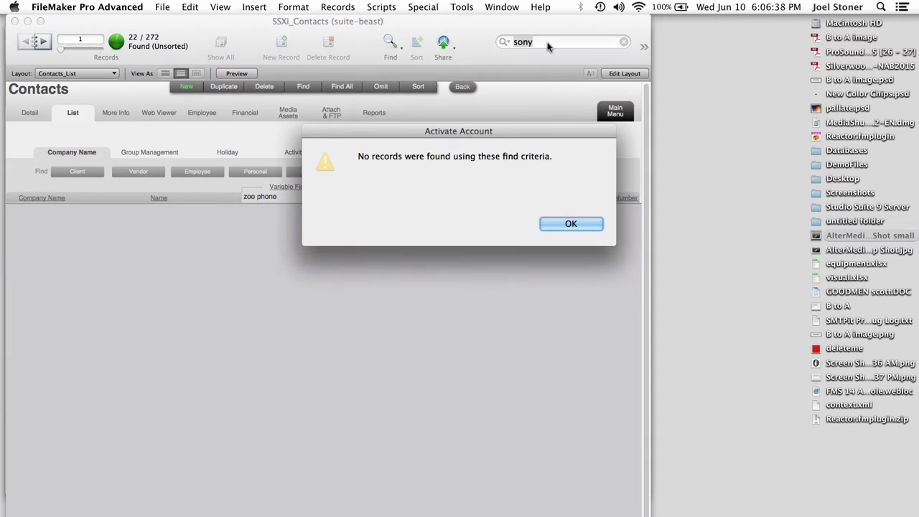
left_click(578, 222)
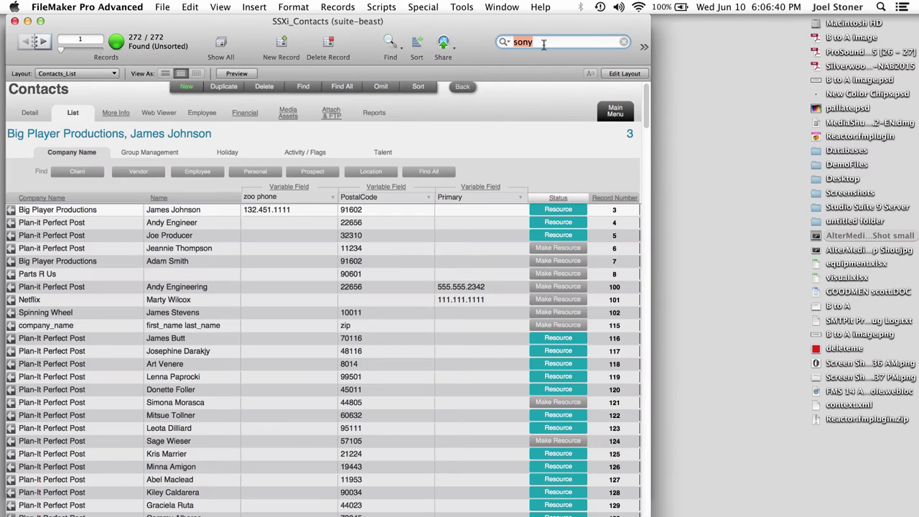
type("big")
key("Return")
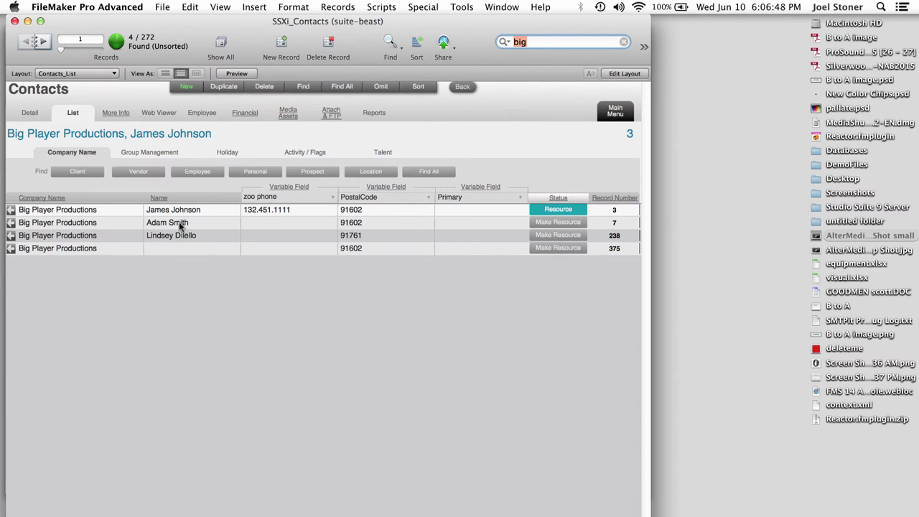
Filter the contacts list to Employee, sort it by Status, and return to the main menu
left_click(195, 171)
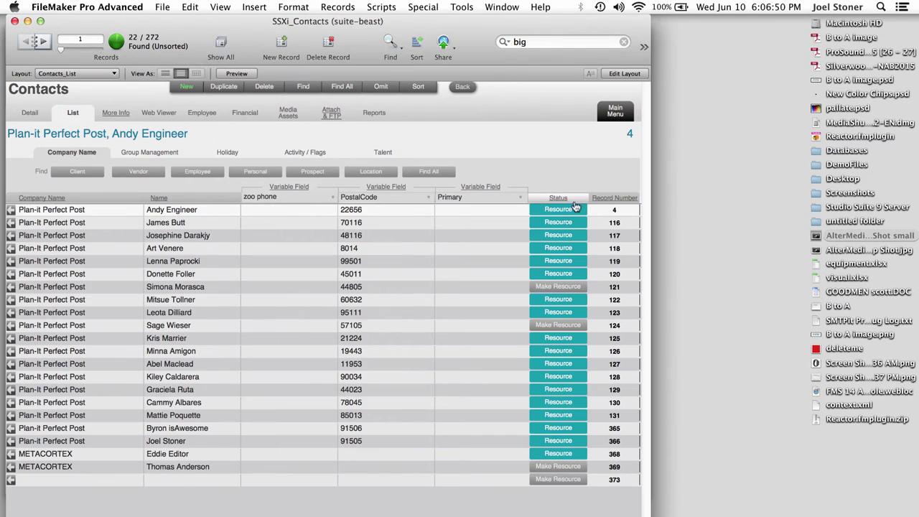
left_click(570, 200)
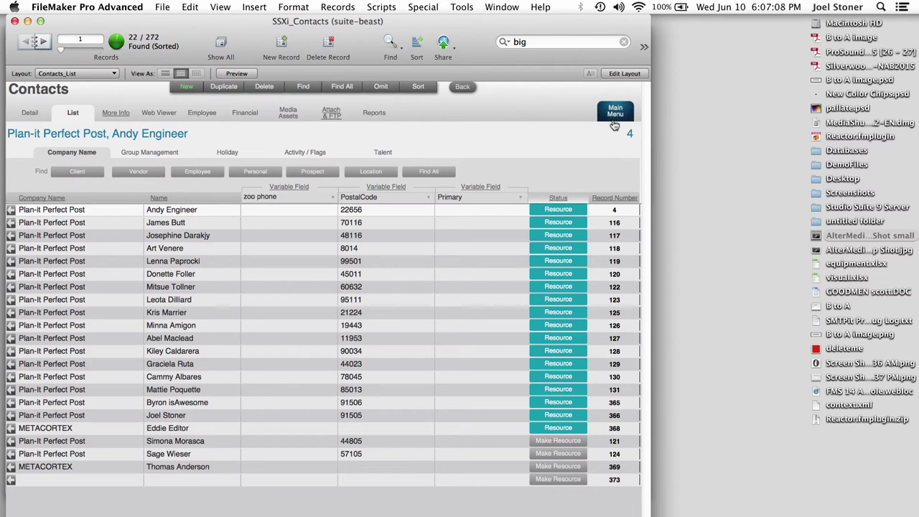
left_click(616, 112)
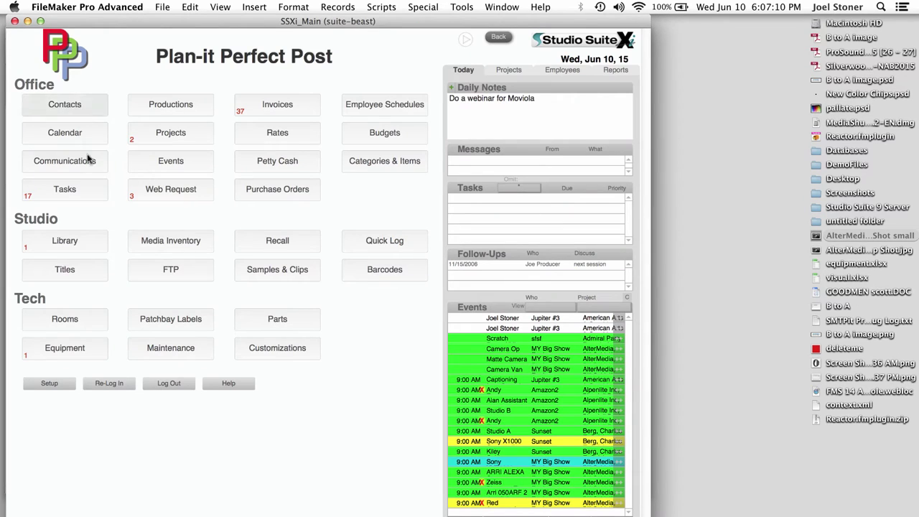
Open the Rooms module and view Studio A's detail record and its rates
left_click(63, 321)
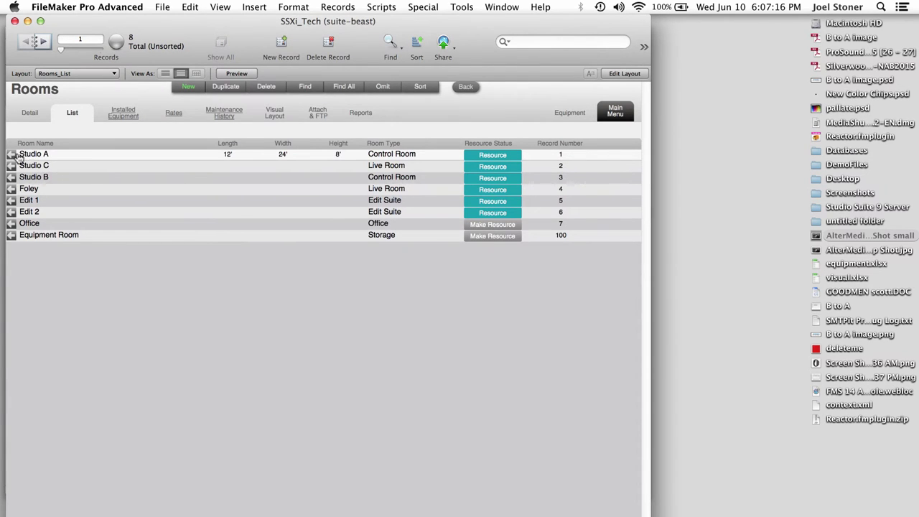
left_click(30, 115)
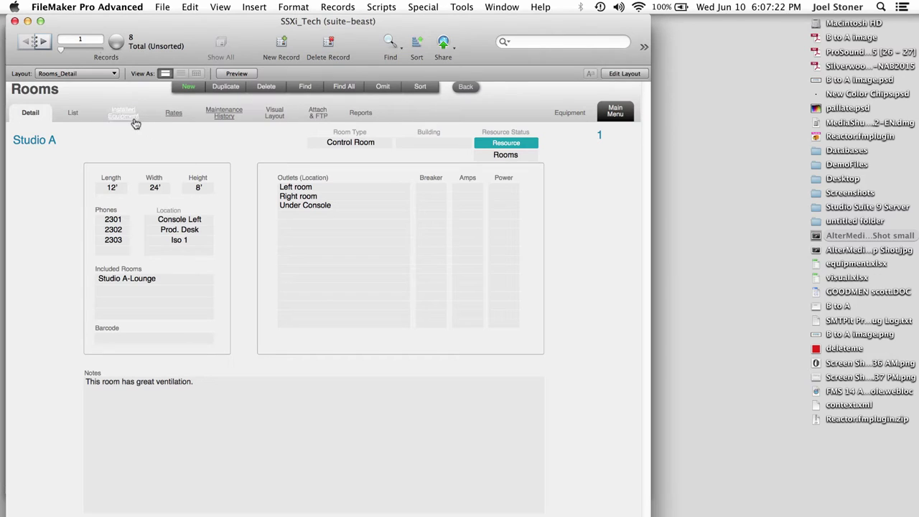
left_click(177, 123)
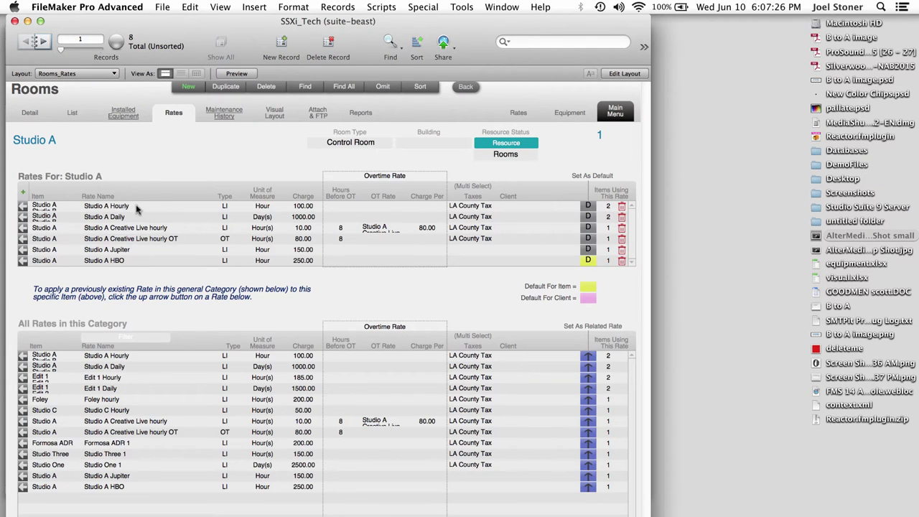
Open the Studio A Hourly rate and examine its name, units of measure, charge, expense, profit and rate card options
left_click(21, 206)
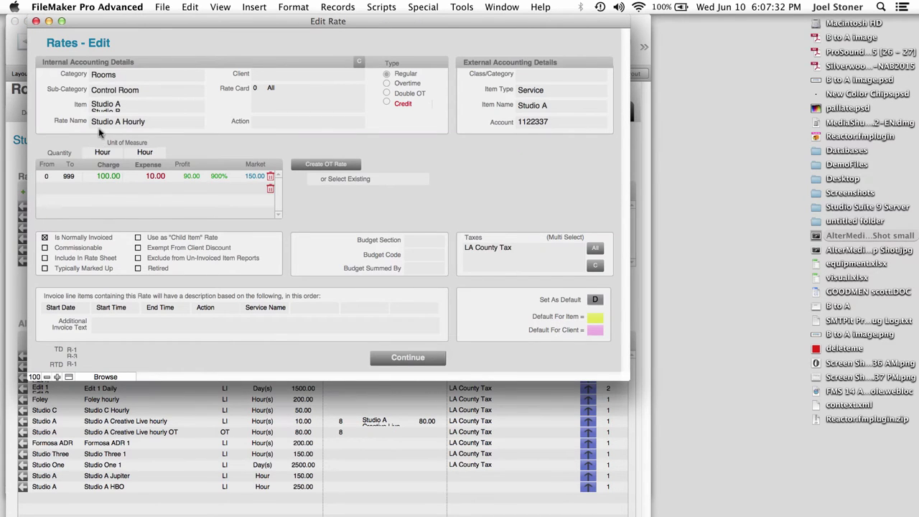
left_click(120, 124)
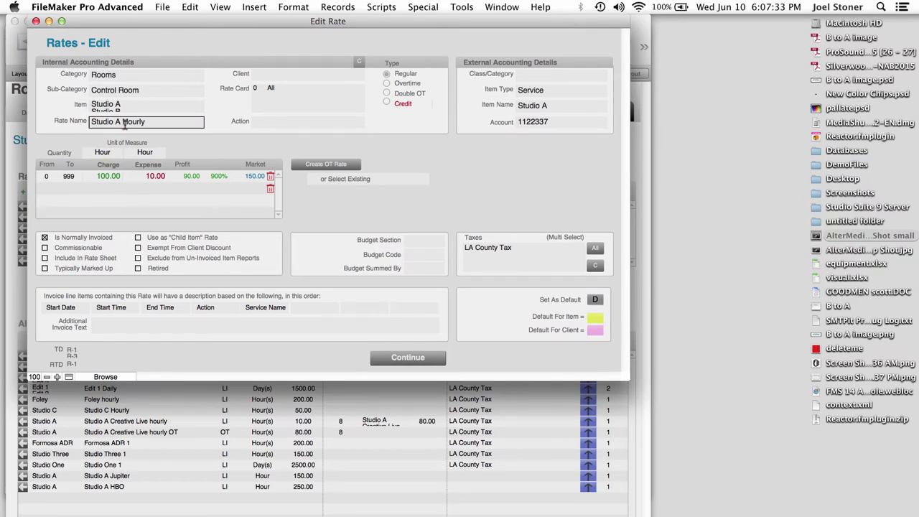
left_click(75, 143)
left_click(111, 155)
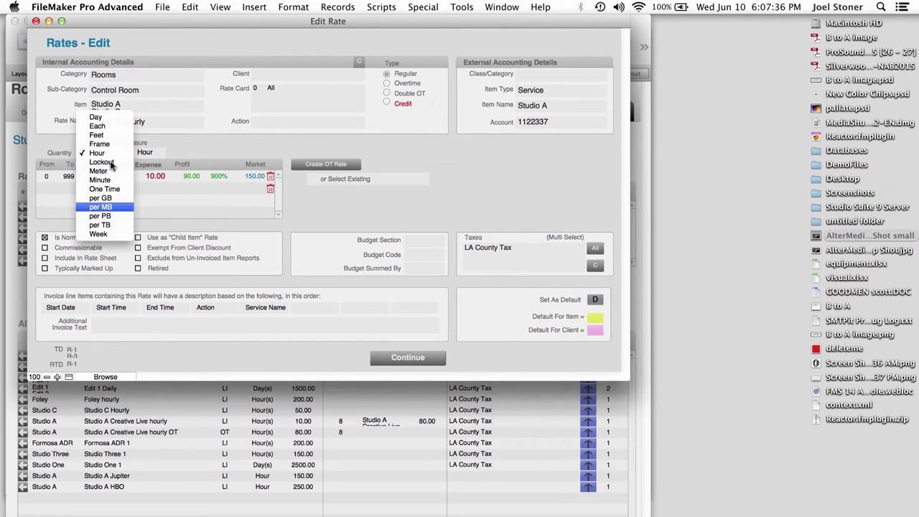
left_click(170, 157)
left_click(112, 179)
left_click(146, 178)
left_click(194, 179)
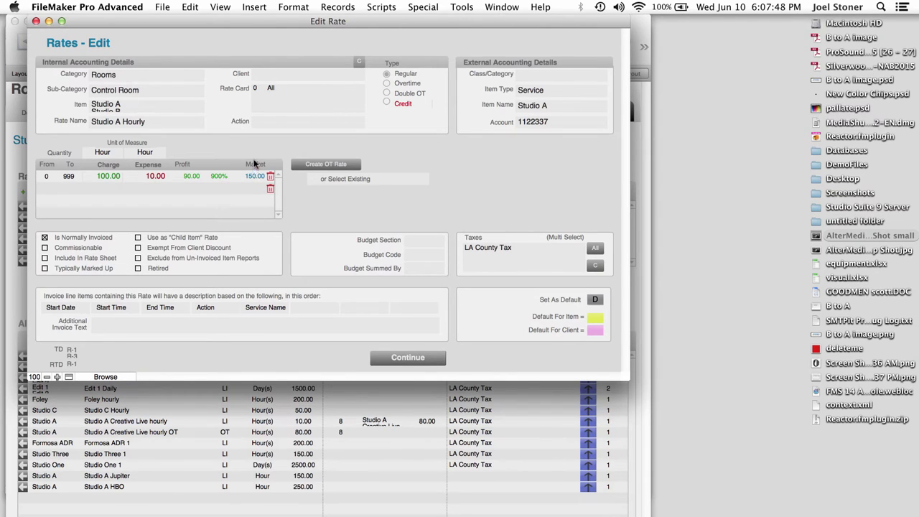
left_click(275, 101)
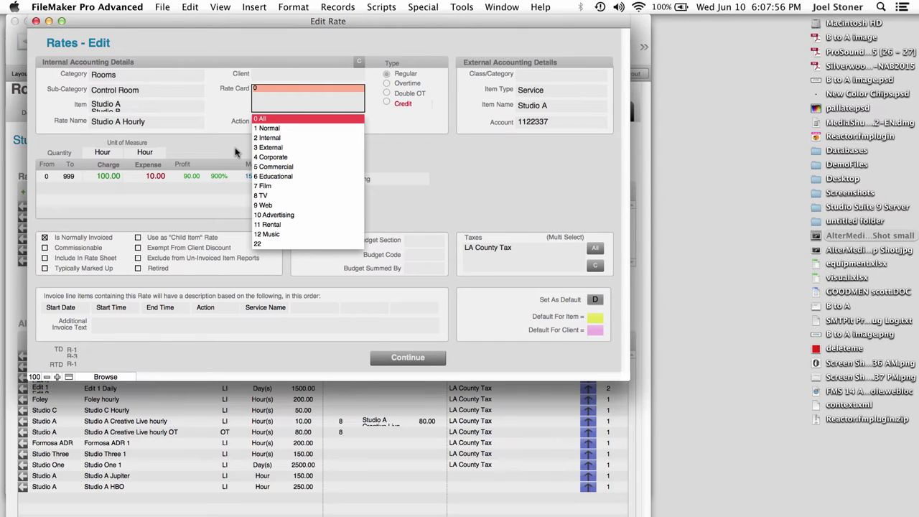
left_click(235, 152)
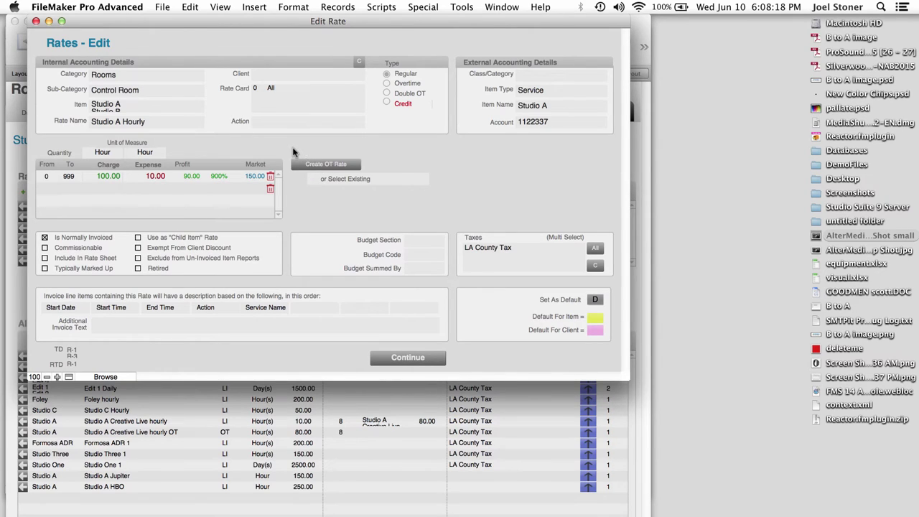
Close the rate details and set Studio A Hourly as the default rate for Studio A
left_click(408, 358)
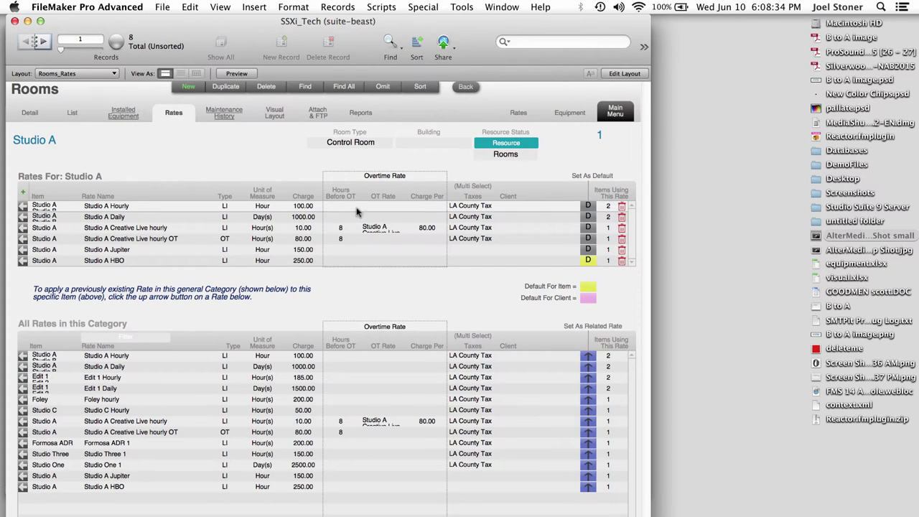
left_click(588, 207)
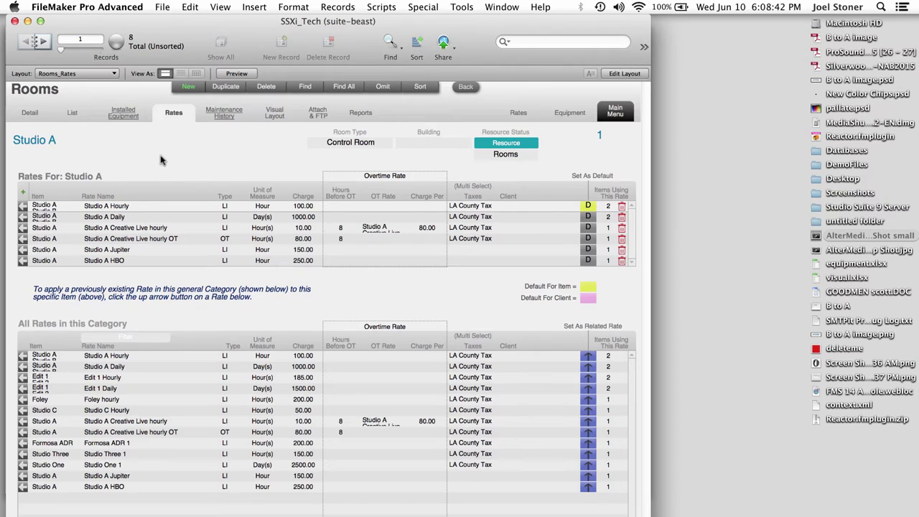
Open the ARRI ALEXA camera from Studio A's installed equipment and examine its barcode, purchase date, value and earnings fields
left_click(129, 119)
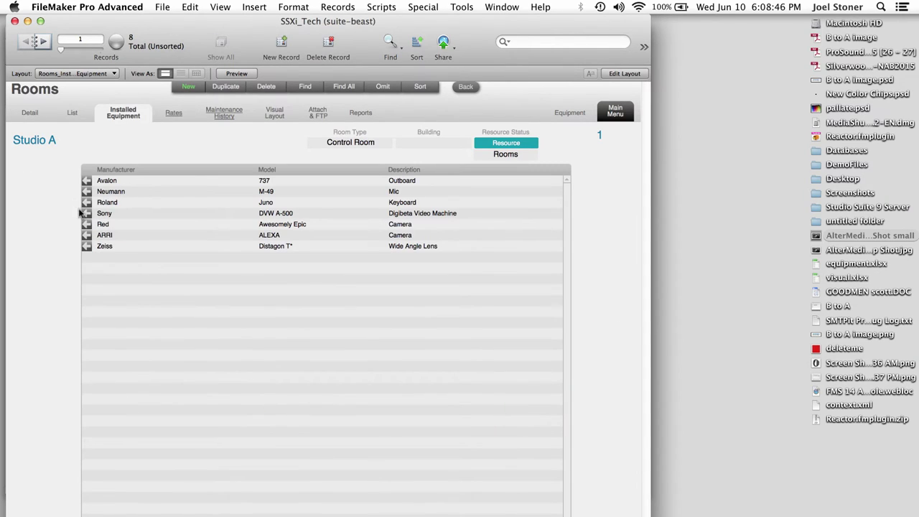
left_click(85, 235)
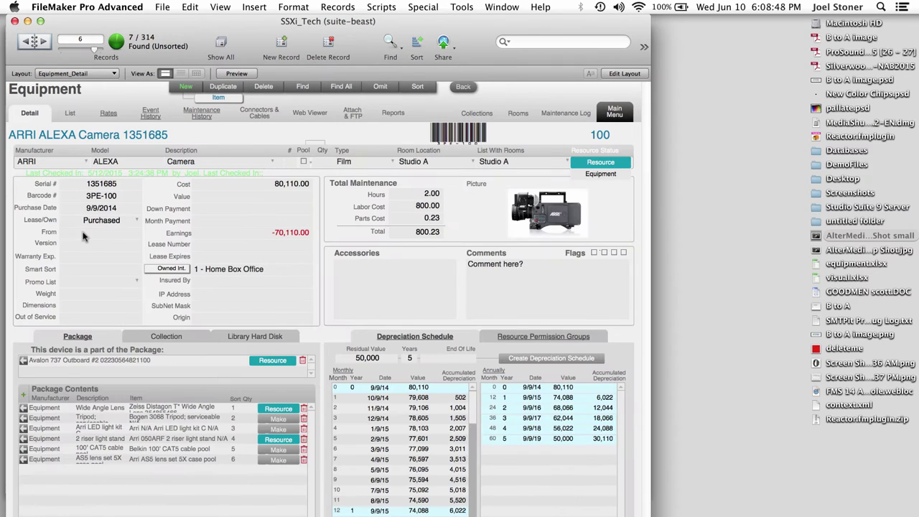
left_click(101, 195)
left_click(101, 209)
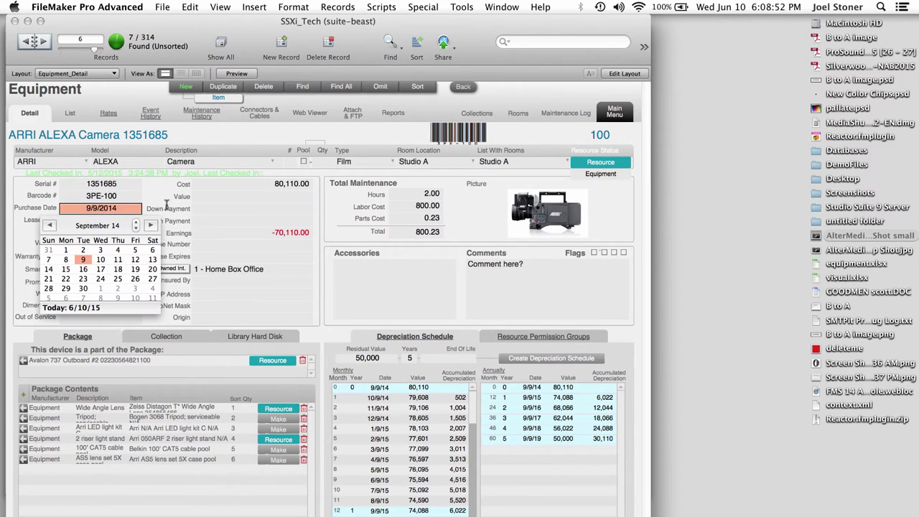
left_click(247, 194)
left_click(255, 239)
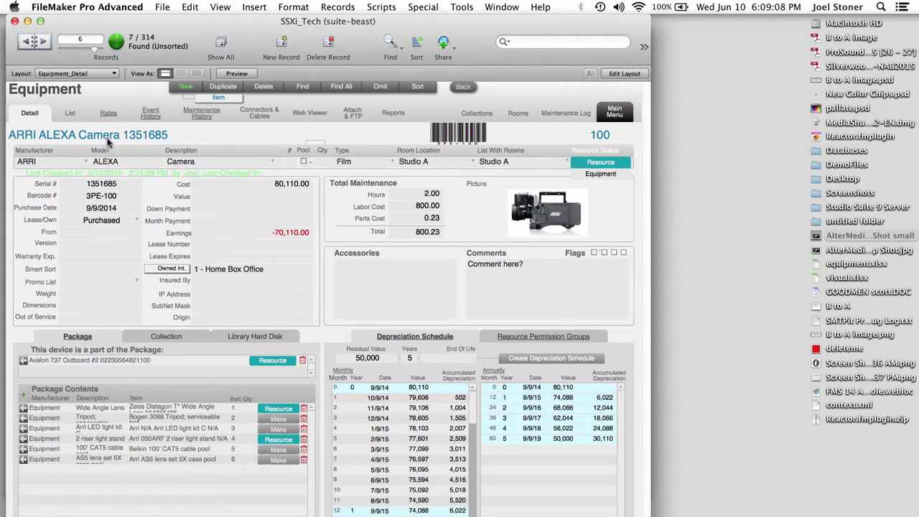
Among the ARRI ALEXA camera's rates, set the Red Epic Camera_day rate's unit of measure to Day and close the rate
left_click(108, 114)
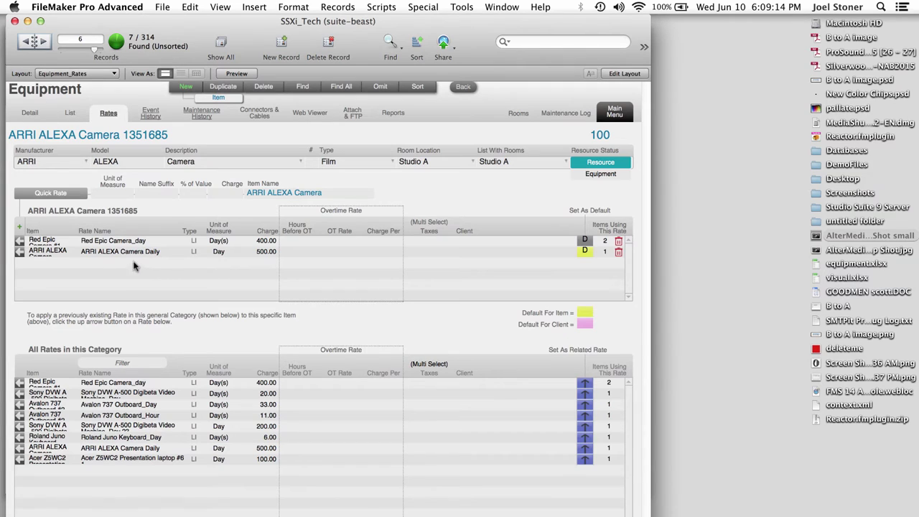
left_click(20, 243)
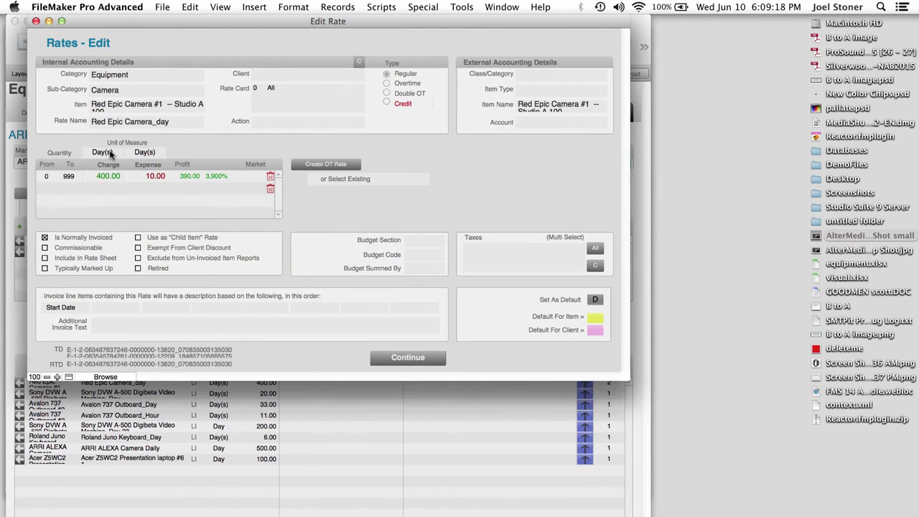
left_click(102, 152)
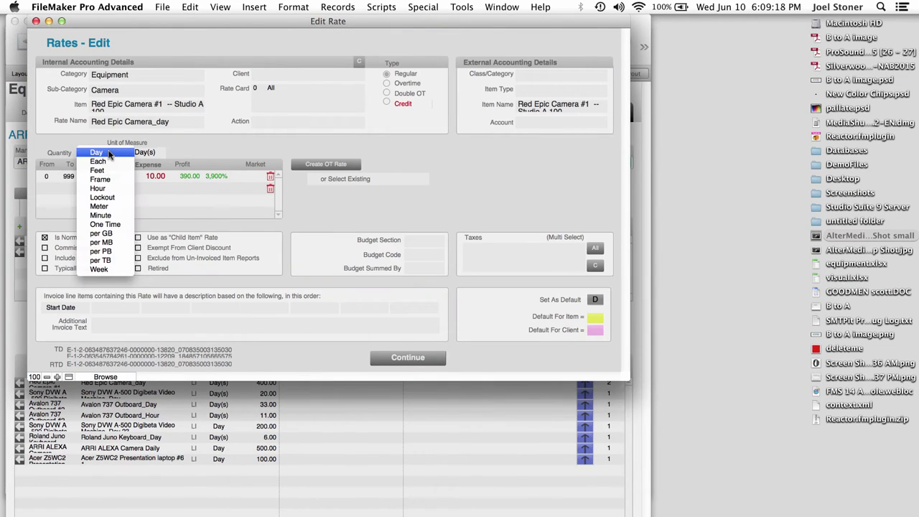
left_click(109, 154)
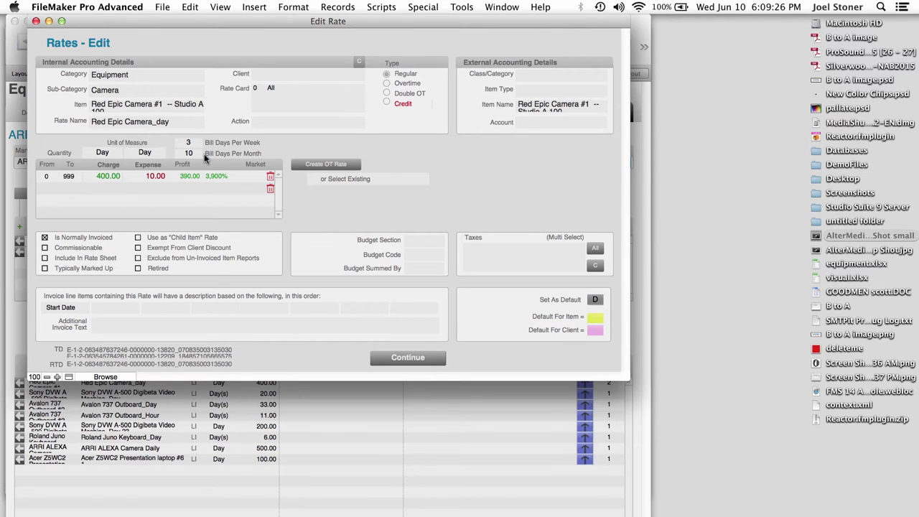
left_click(422, 358)
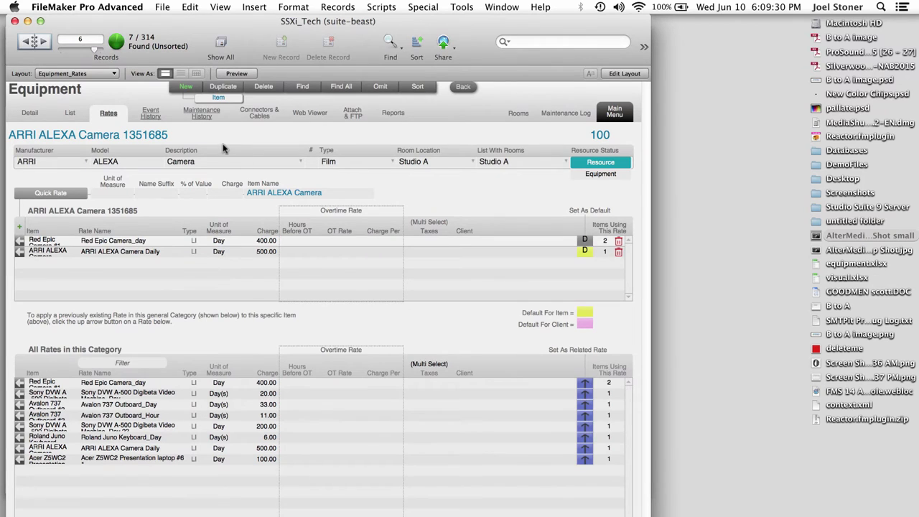
View the event history of the ARRI ALEXA, Red Epic and Sony DVW A-500, plus the Sony's maintenance history
left_click(150, 113)
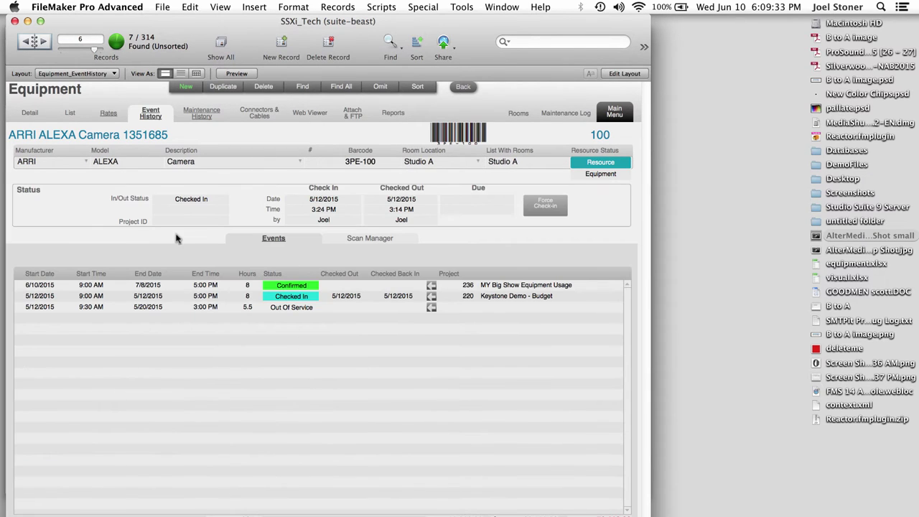
left_click(28, 41)
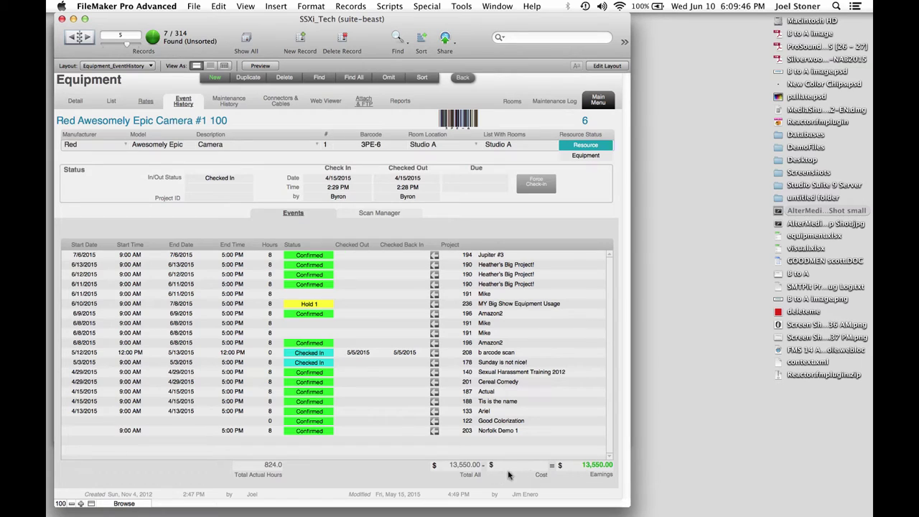
left_click(70, 41)
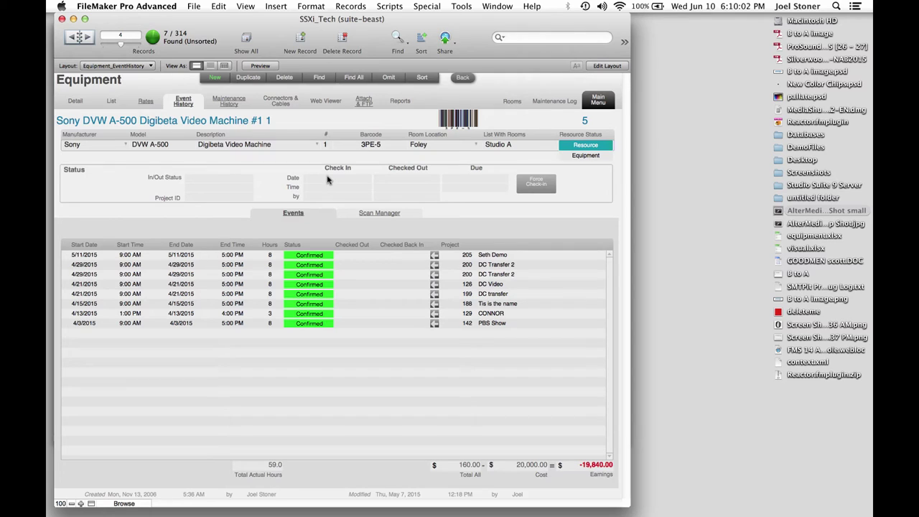
left_click(238, 104)
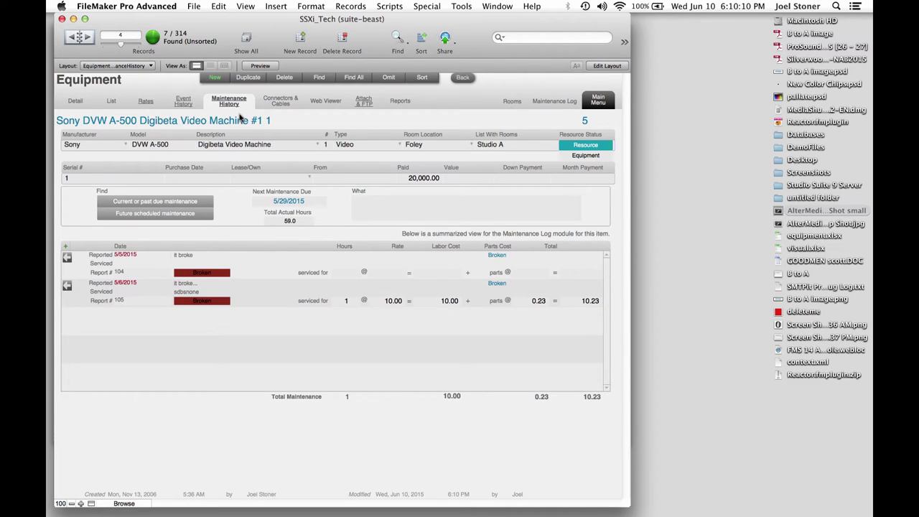
View Google results in the equipment web viewer, going back from the Sony DVW A-500 to the Avalon 737
left_click(325, 102)
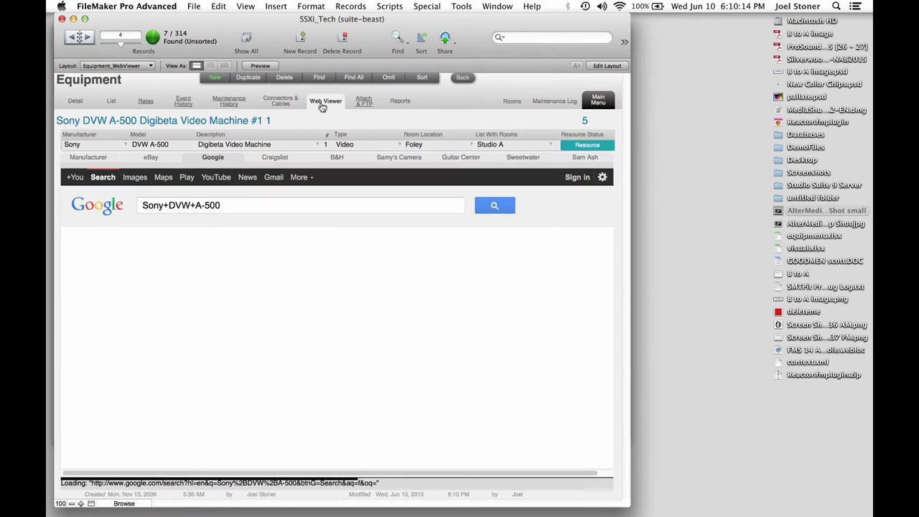
left_click(74, 39)
left_click(75, 40)
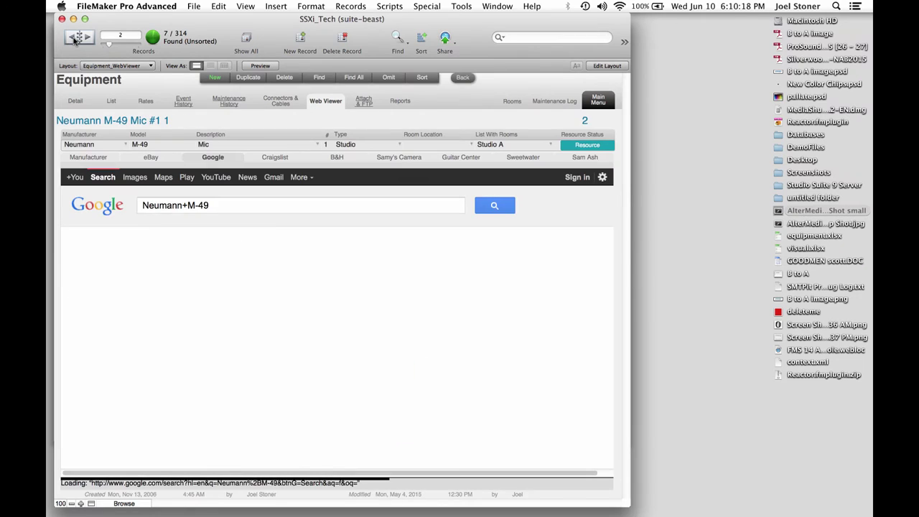
left_click(74, 39)
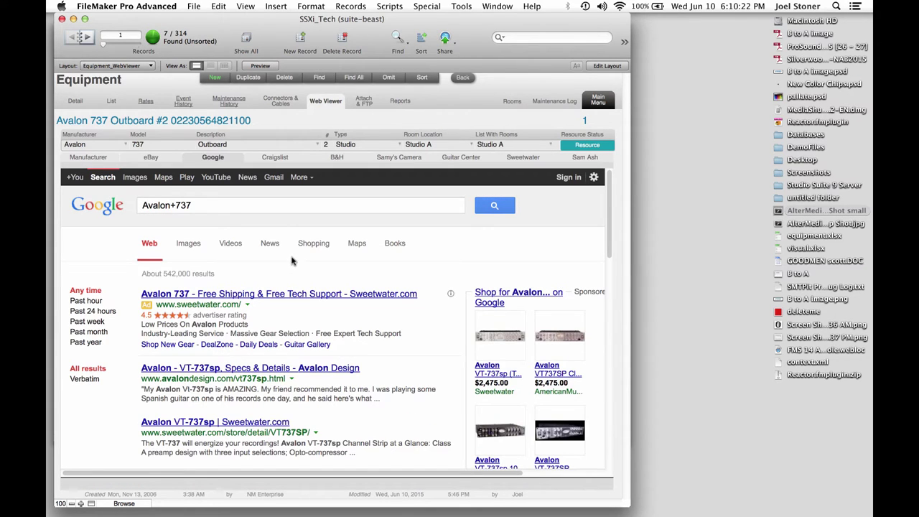
Browse the eBay listings for the Avalon 737 and the Neumann M-49 mic
left_click(171, 157)
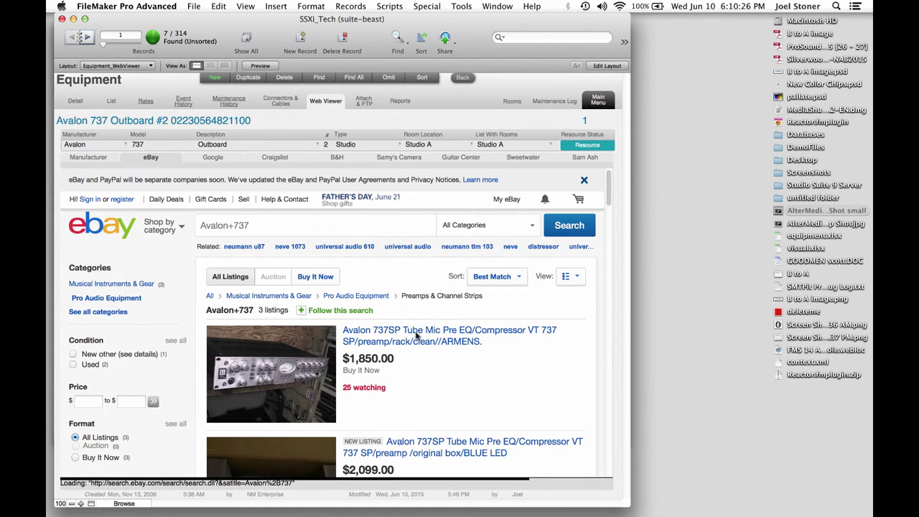
scroll(474, 374, "down", 2)
scroll(473, 373, "down", 10)
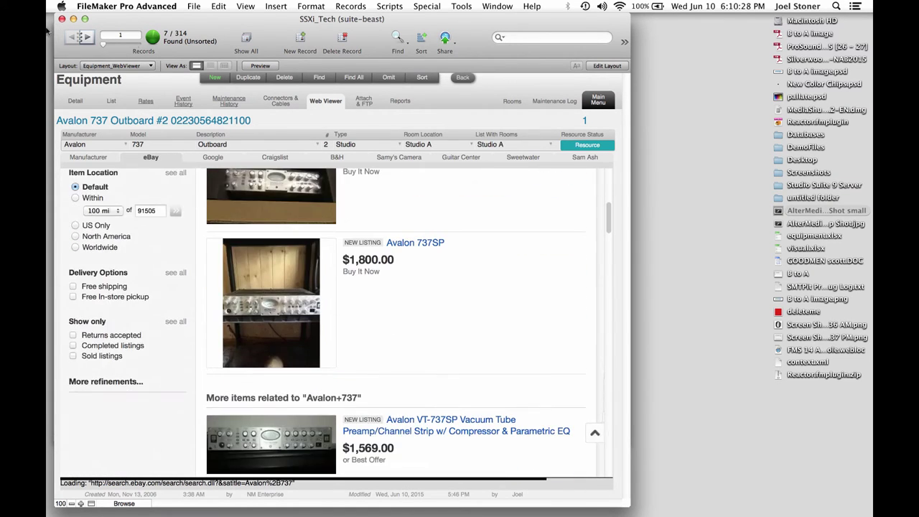
left_click(85, 36)
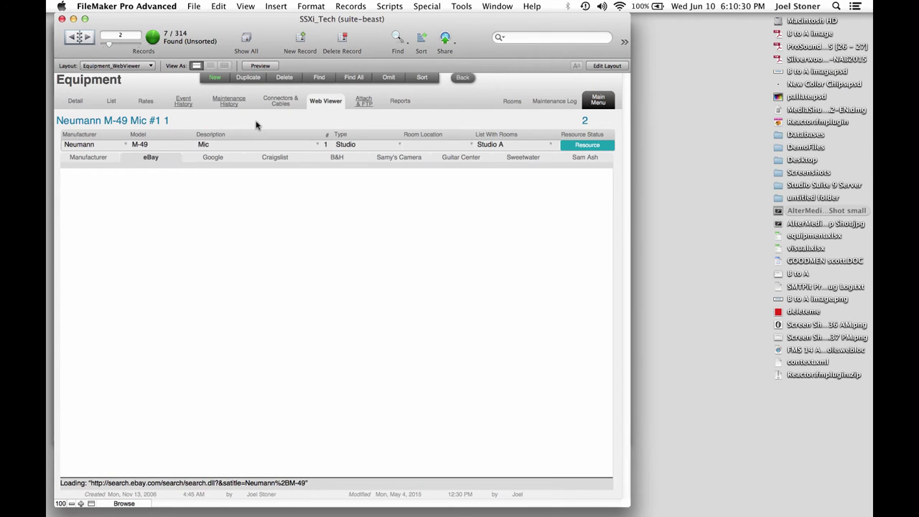
scroll(363, 305, "down", 8)
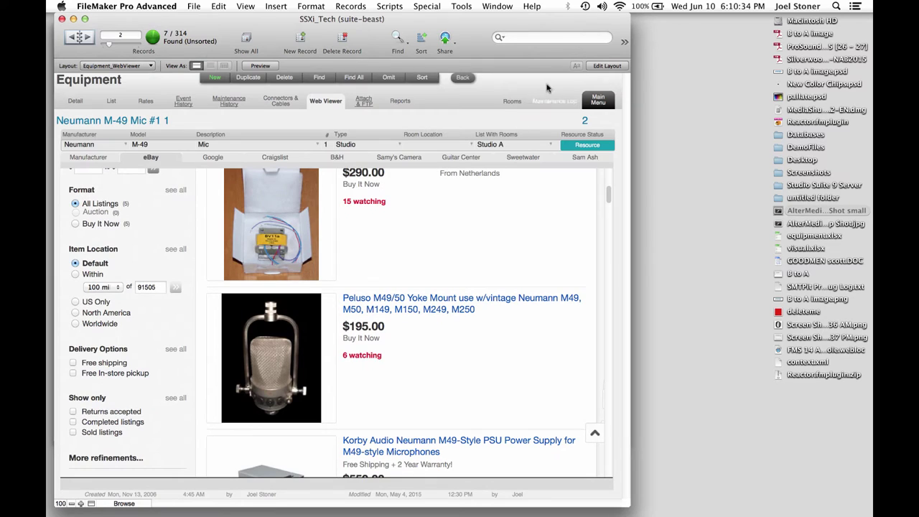
Return to the main menu and open Categories & Items to review the list of categories
left_click(595, 102)
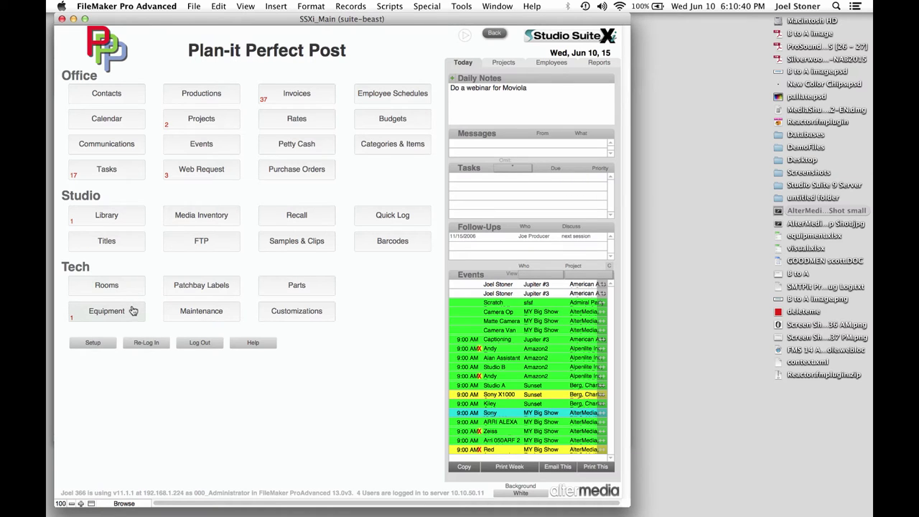
left_click(393, 146)
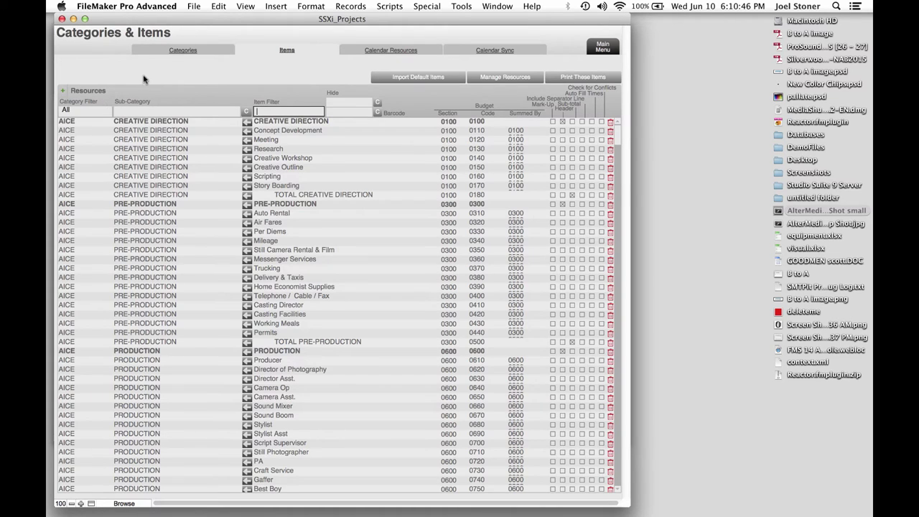
left_click(169, 52)
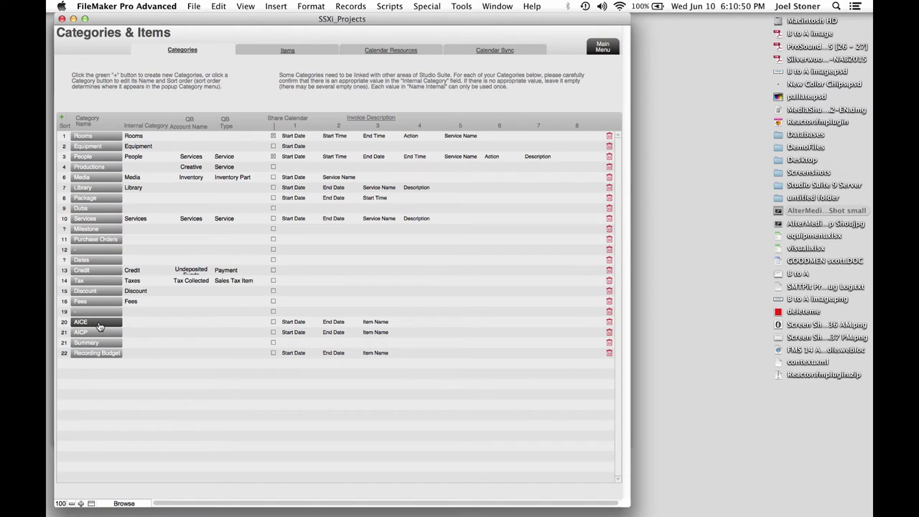
Show the items list, filter it by the Services category, and select the football game item
left_click(287, 51)
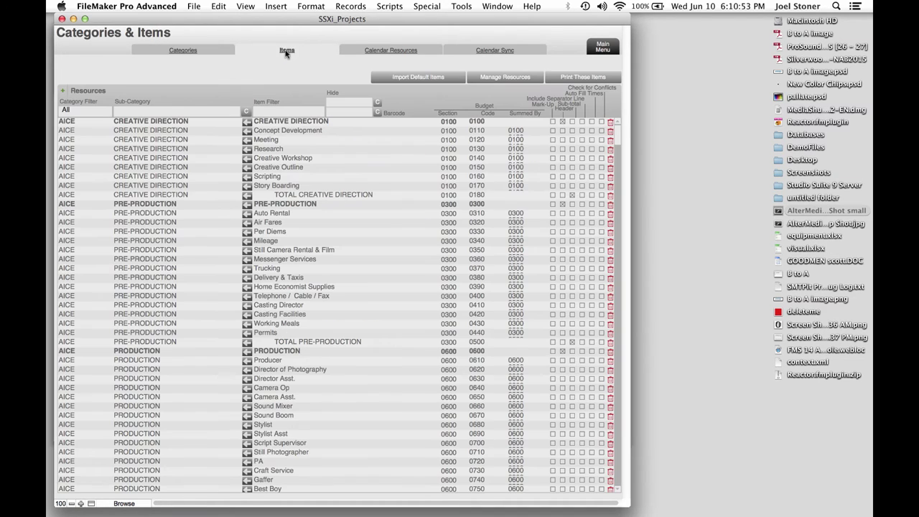
left_click(69, 114)
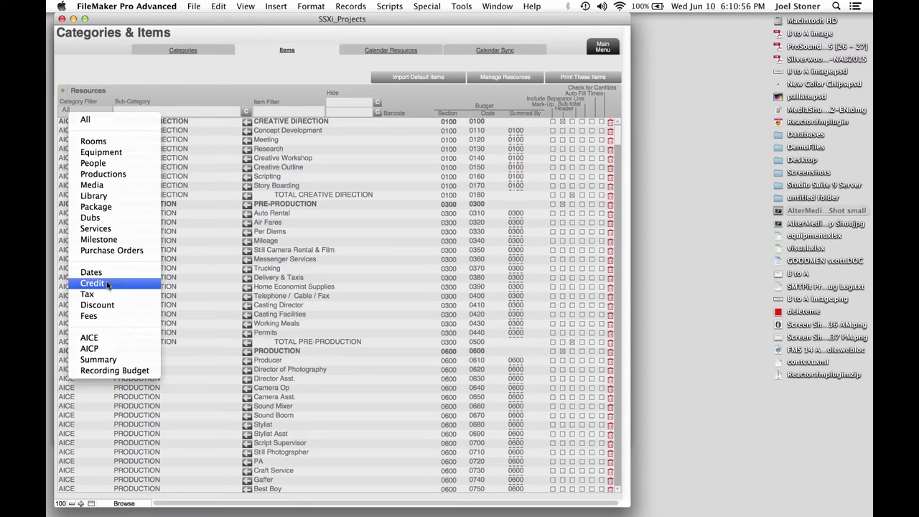
left_click(96, 228)
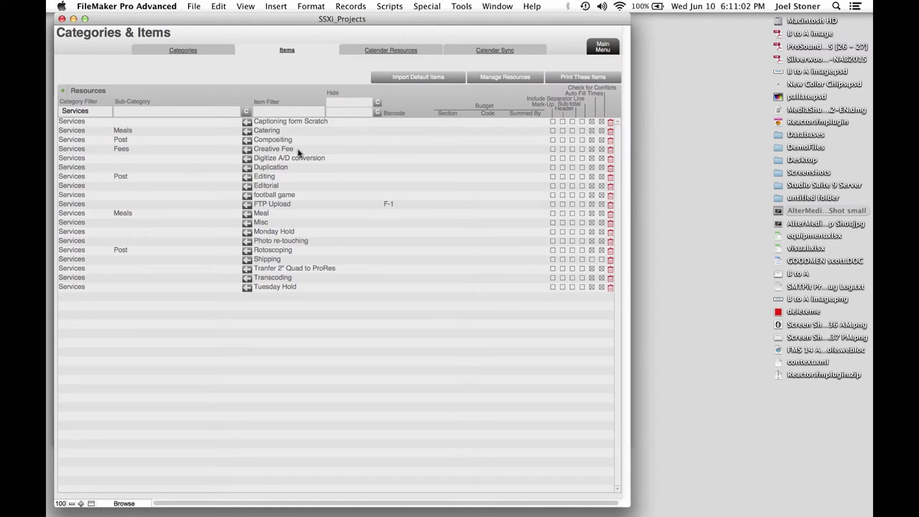
left_click(313, 196)
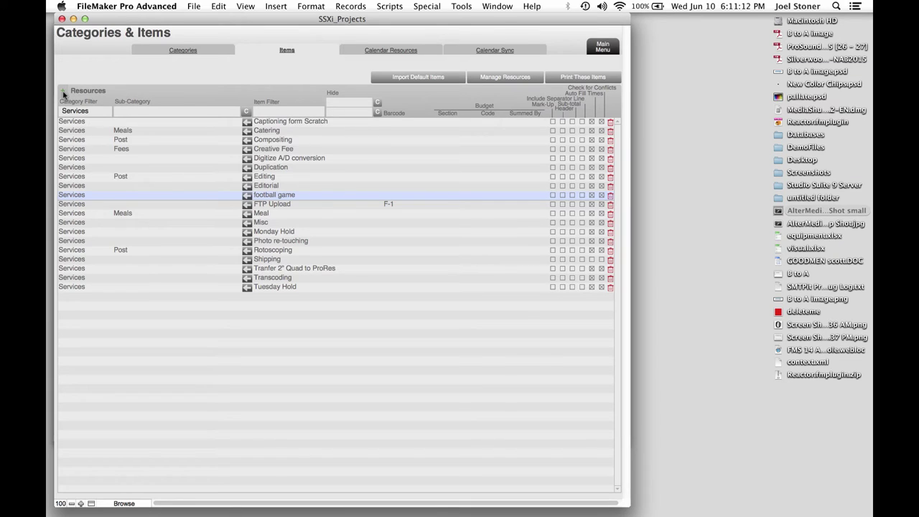
Create a new resource item named Webinar in the Services category
left_click(64, 92)
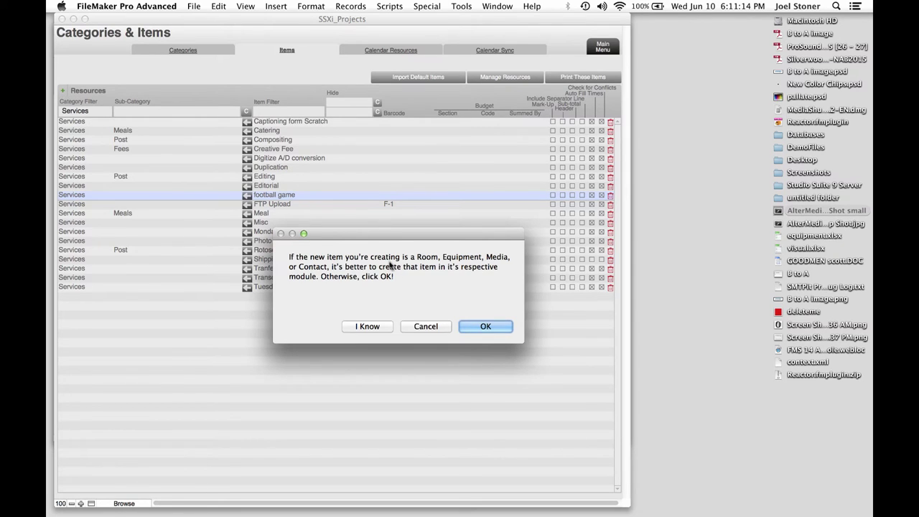
left_click(485, 327)
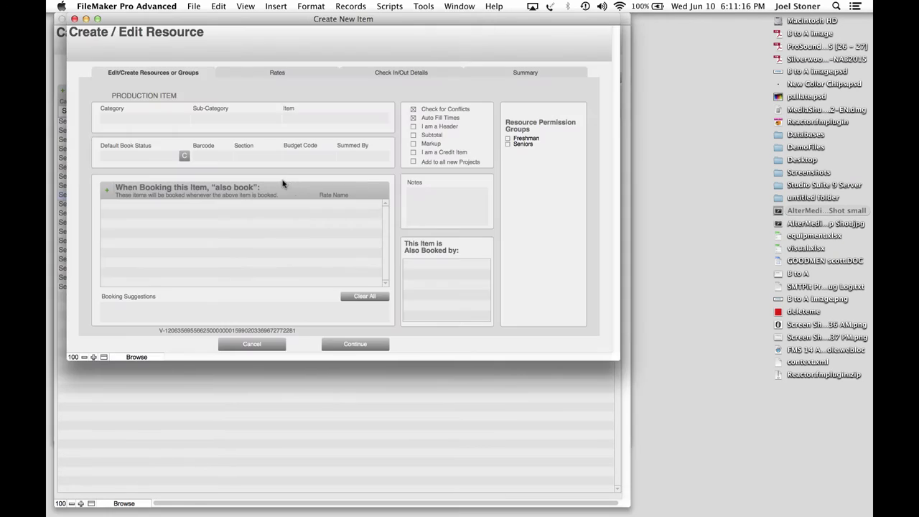
left_click(177, 123)
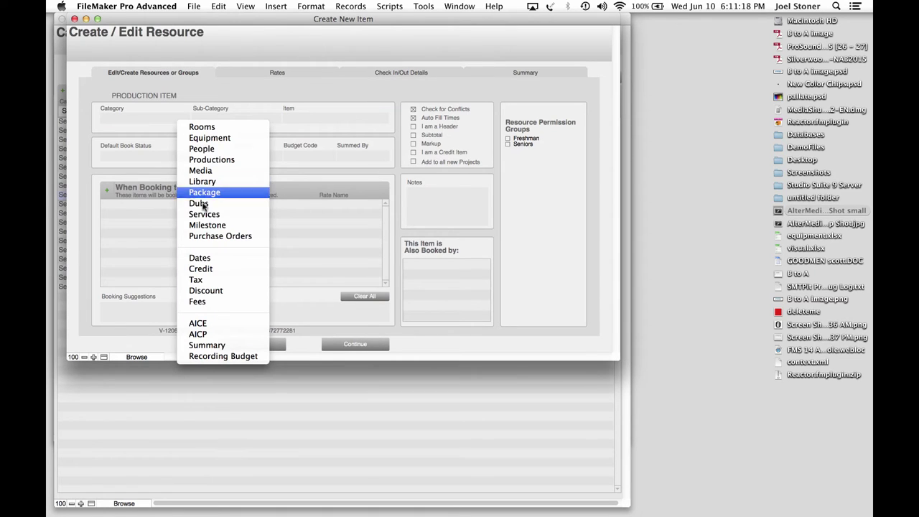
left_click(204, 214)
left_click(291, 117)
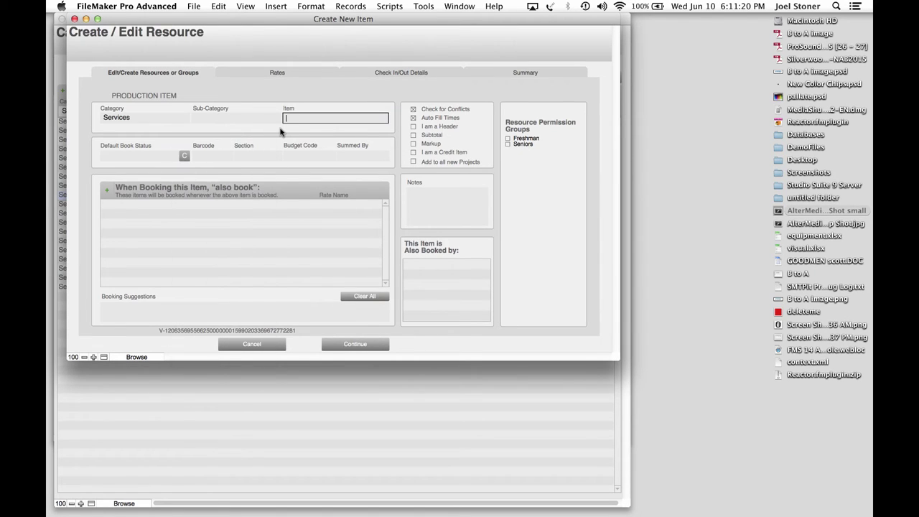
Add a regular hourly rate named Webinar 1 with a 500.00 charge and 50 expense, and save the new item
left_click(277, 74)
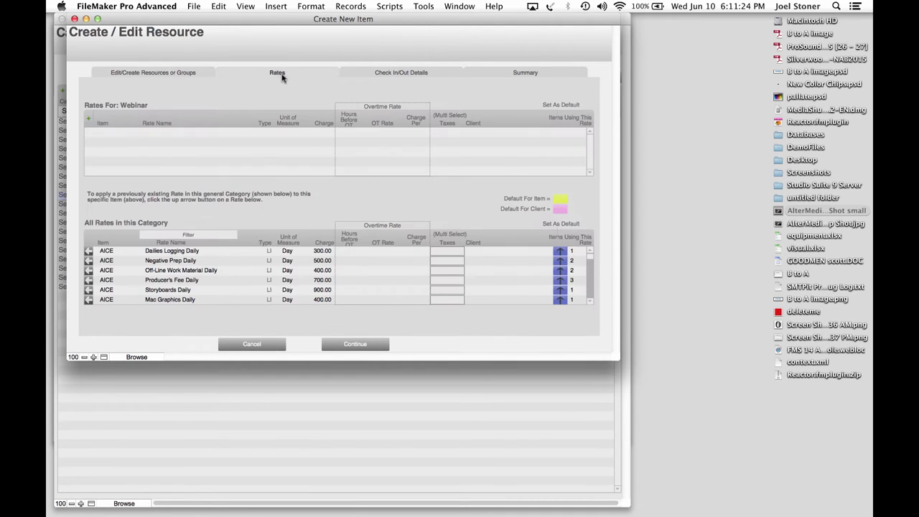
left_click(93, 121)
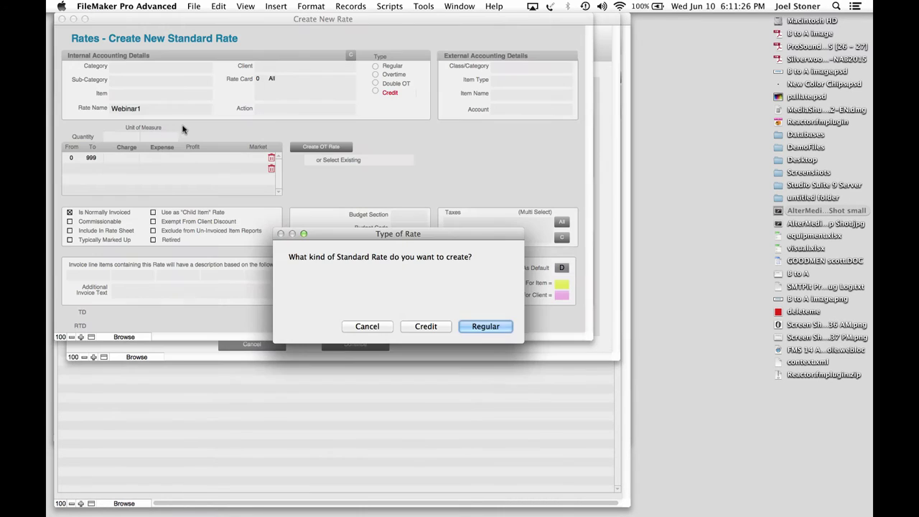
left_click(503, 328)
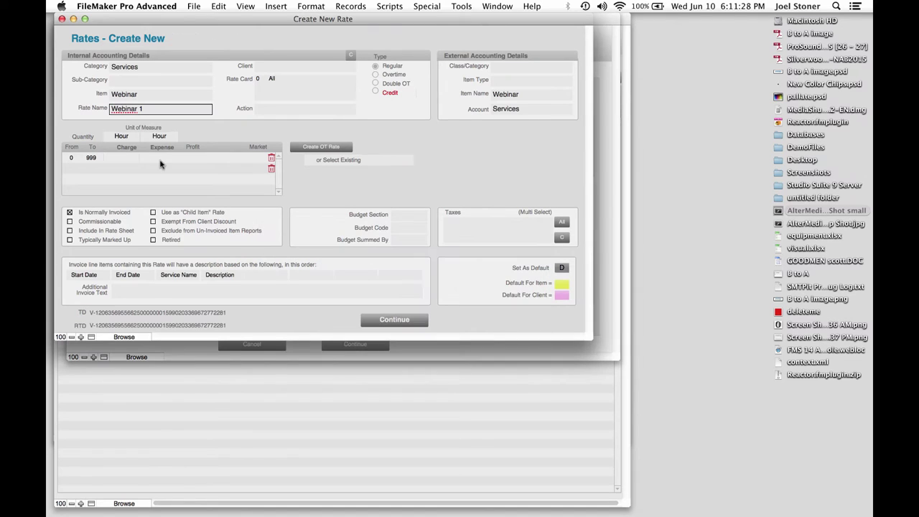
left_click(124, 138)
left_click(120, 137)
left_click(122, 158)
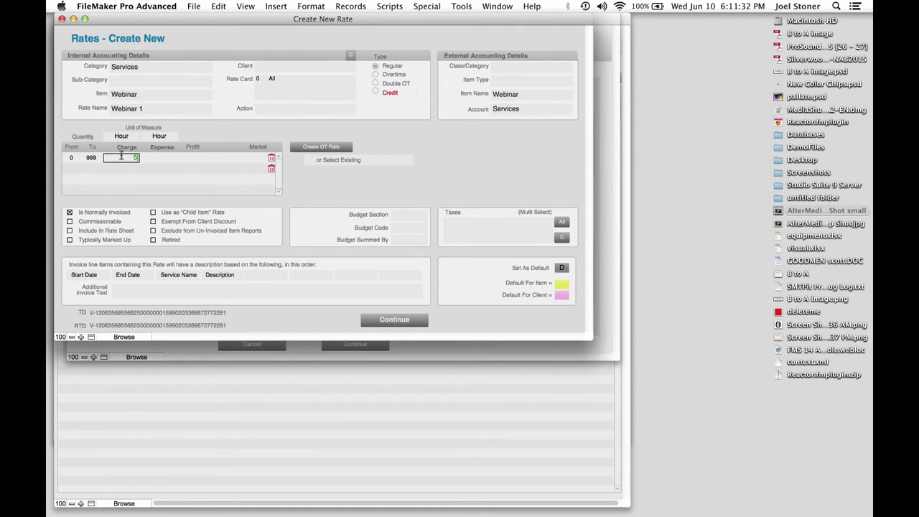
left_click(158, 158)
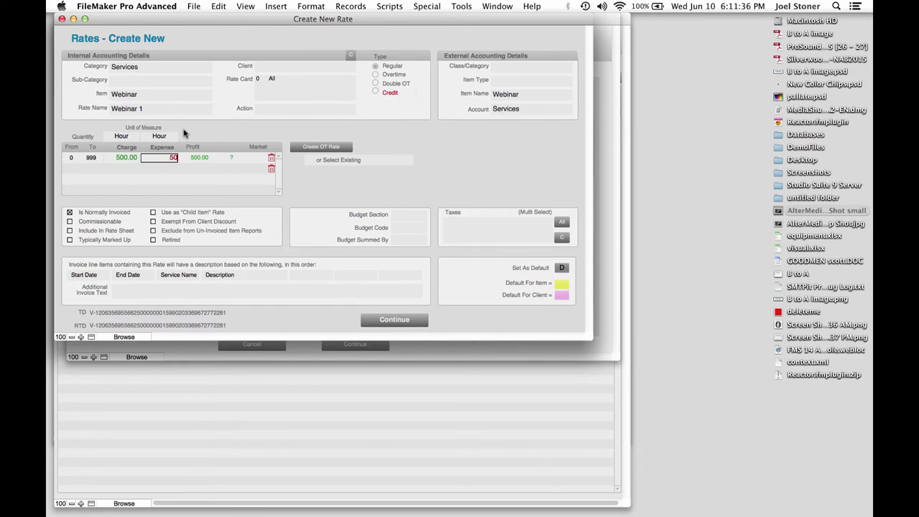
left_click(394, 320)
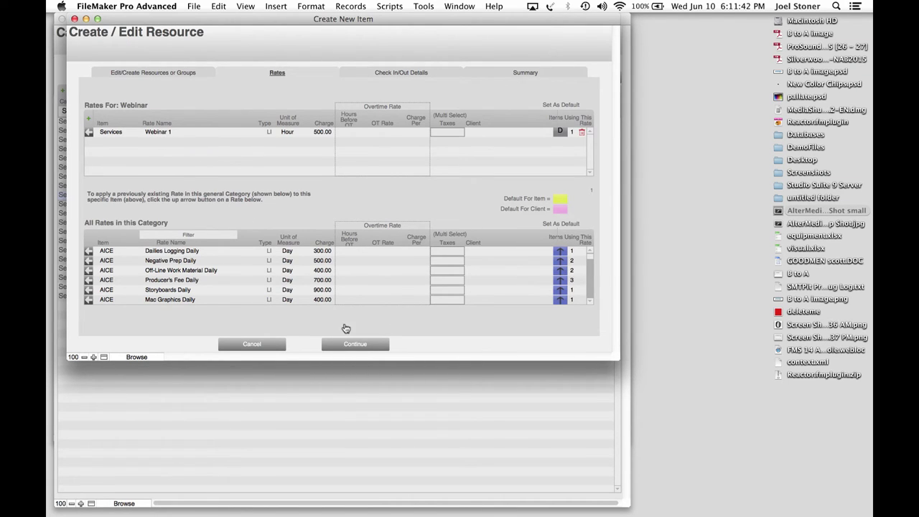
left_click(357, 345)
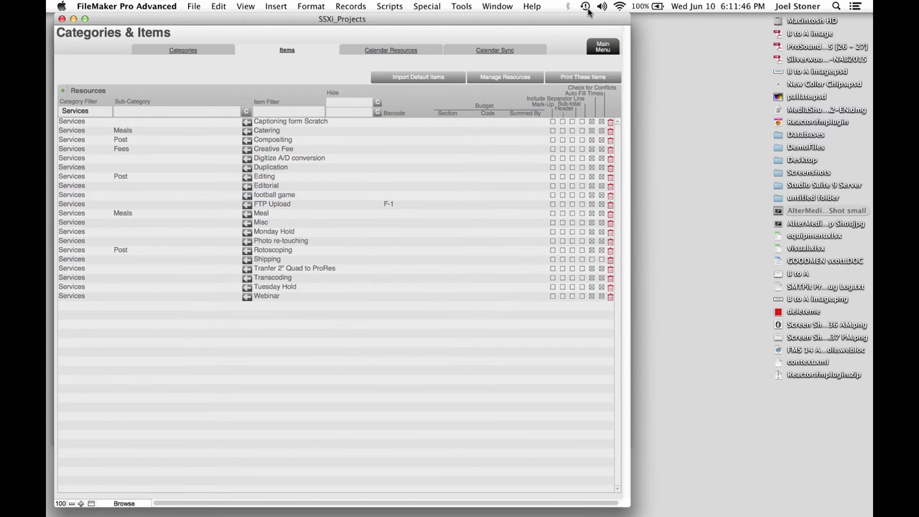
Return to the main menu, open the Calendar, and move its window clear of the main menu's module list
left_click(602, 49)
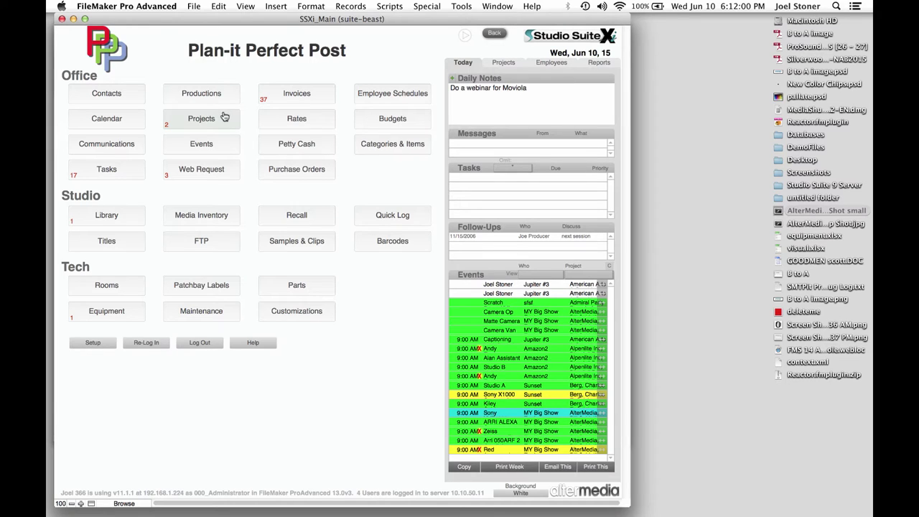
left_click(127, 127)
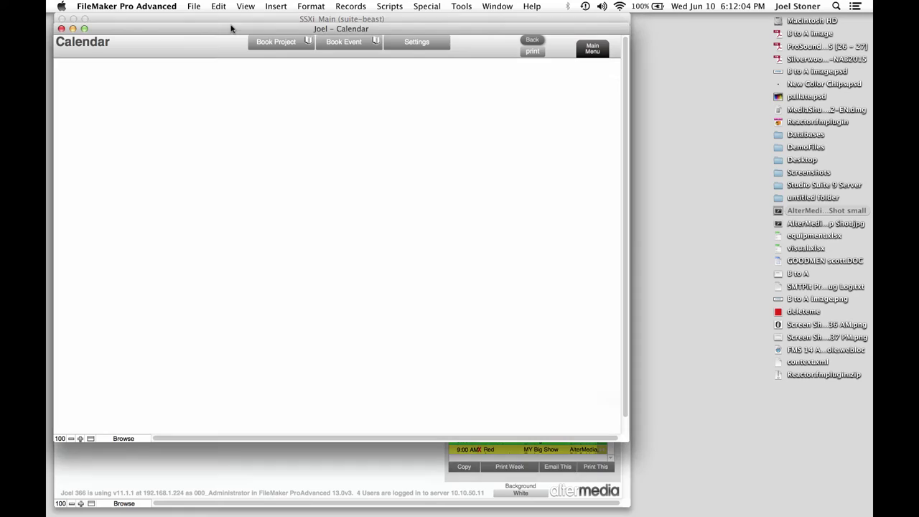
left_click_drag(241, 25, 457, 74)
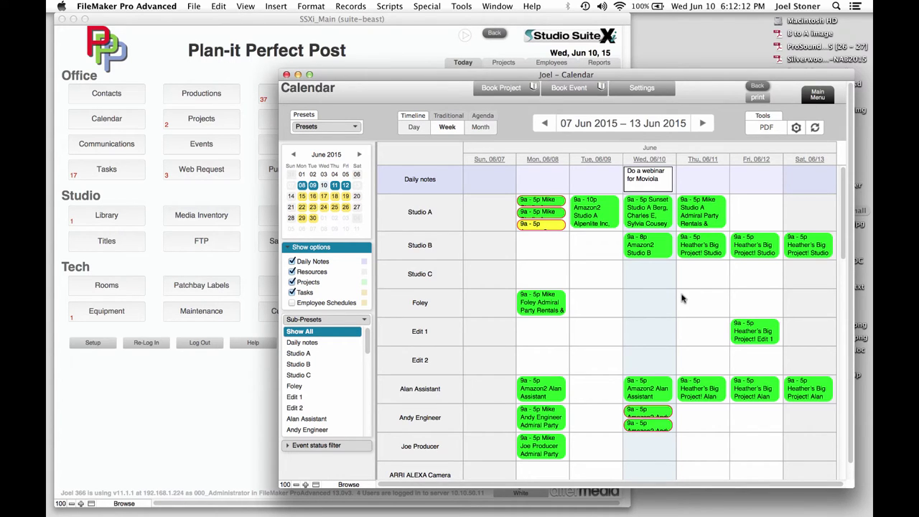
View the calendar timeline for Wednesday, June 10, for the whole of June 2015, and for the week of May 31
scroll(675, 303, "down", 1)
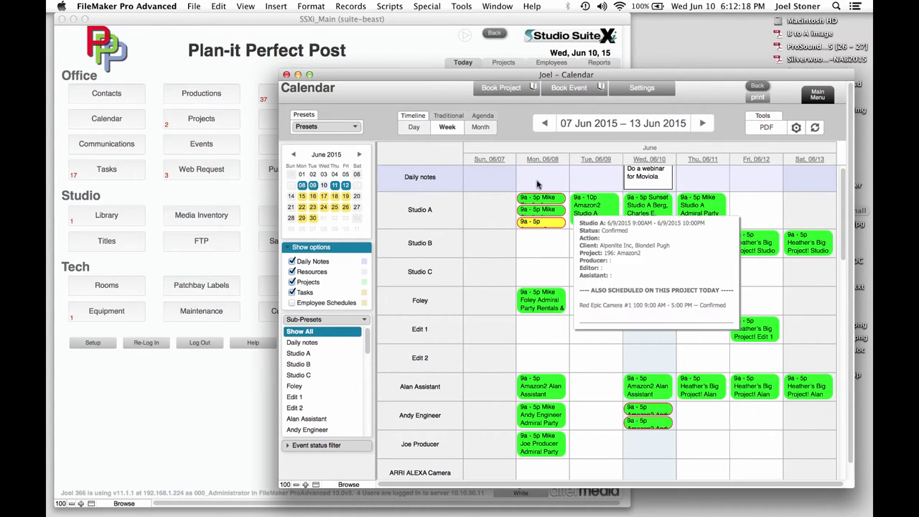
left_click(656, 161)
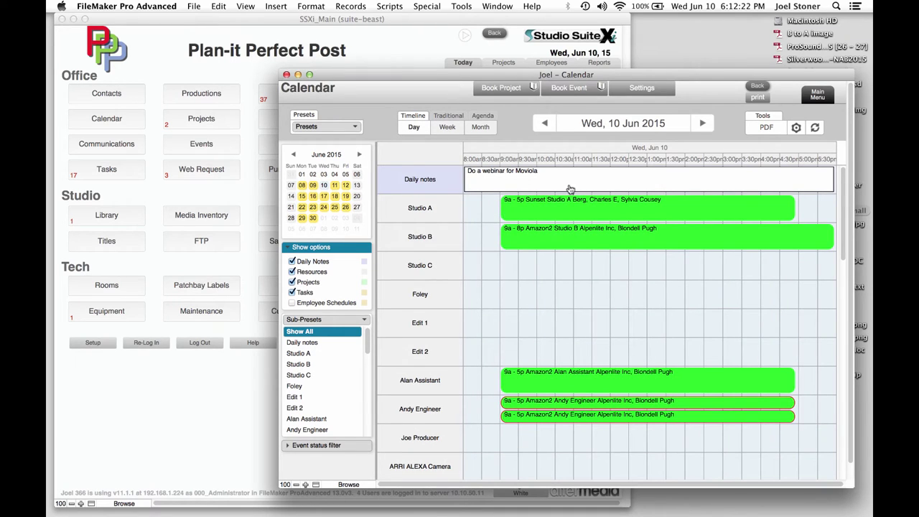
left_click(489, 159)
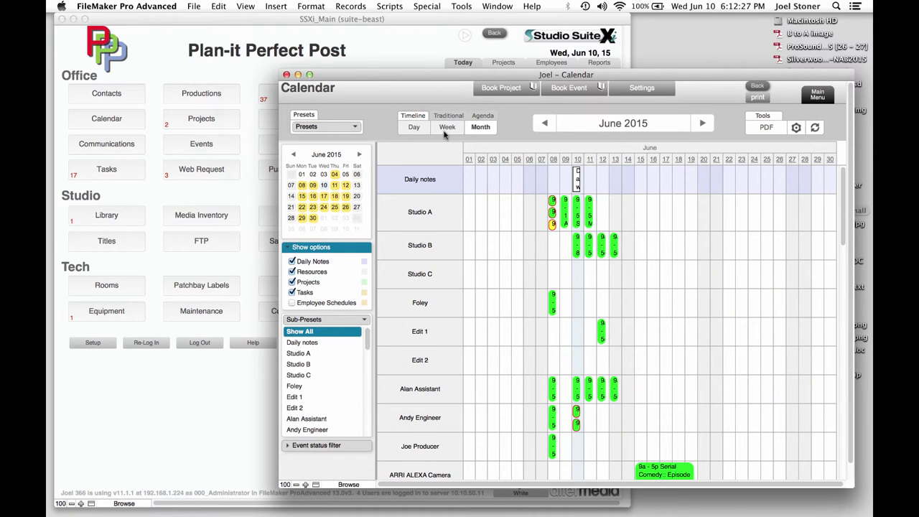
left_click(447, 127)
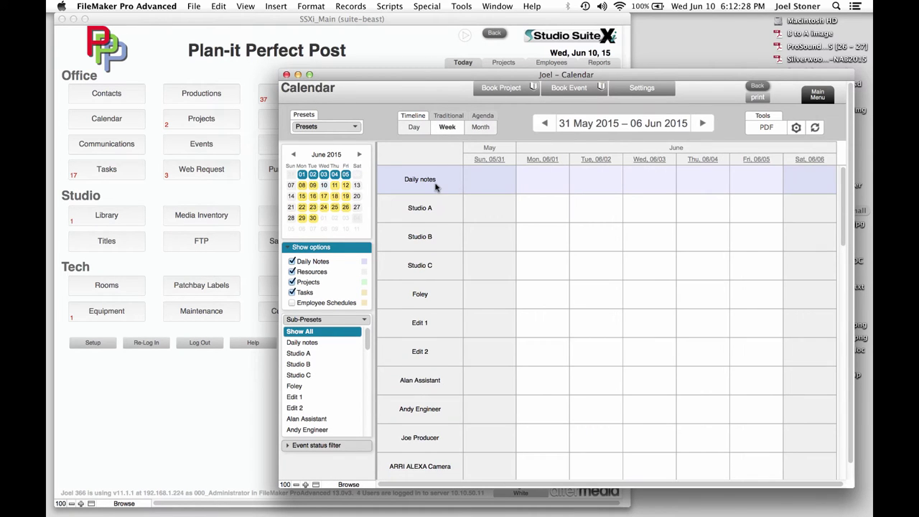
scroll(446, 351, "down", 4)
scroll(437, 368, "up", 4)
Filter the calendar with the Cameras and Equipment presets, and restore the All preset
left_click(306, 126)
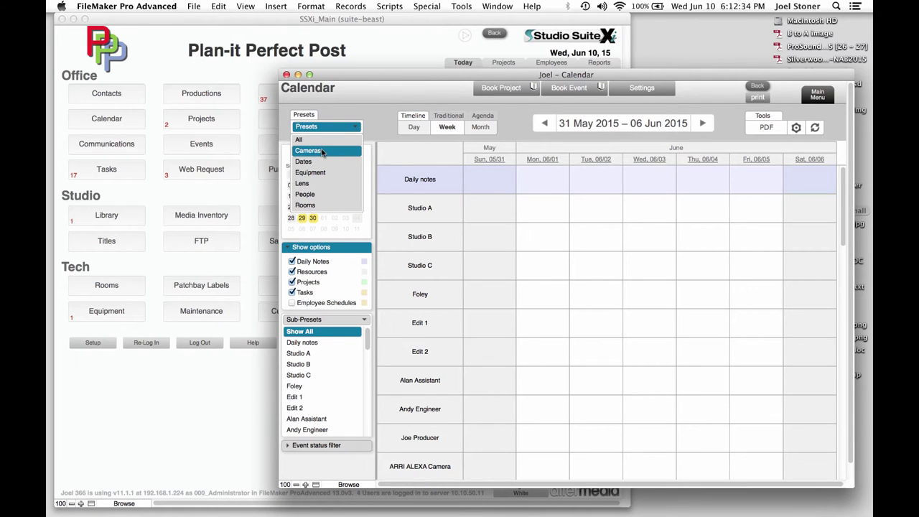
left_click(323, 151)
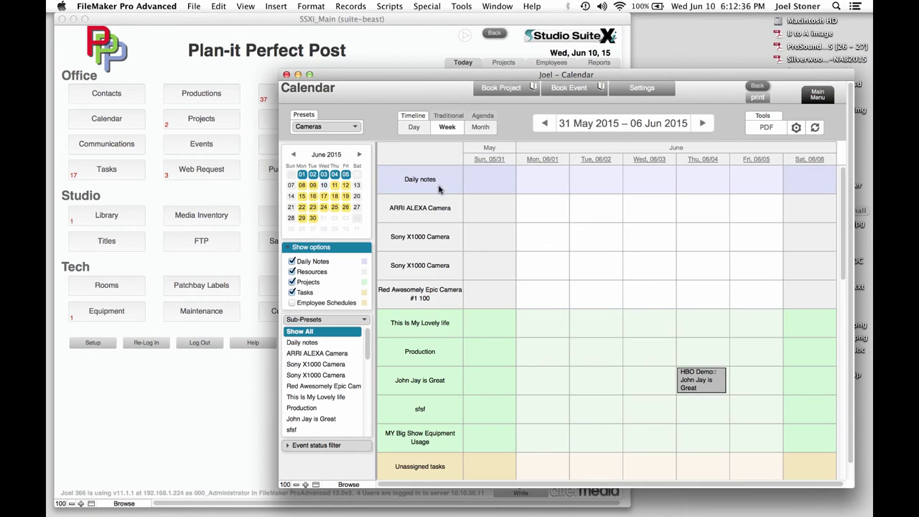
left_click(321, 126)
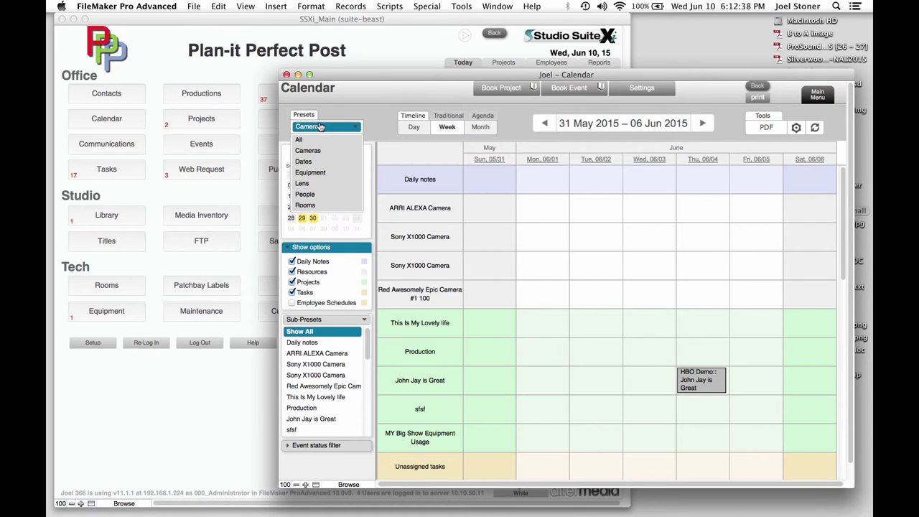
left_click(336, 174)
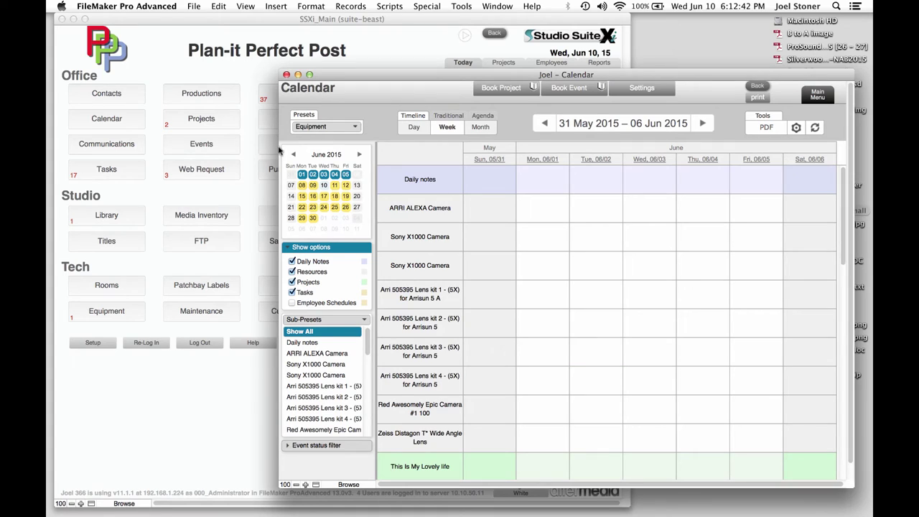
left_click(305, 129)
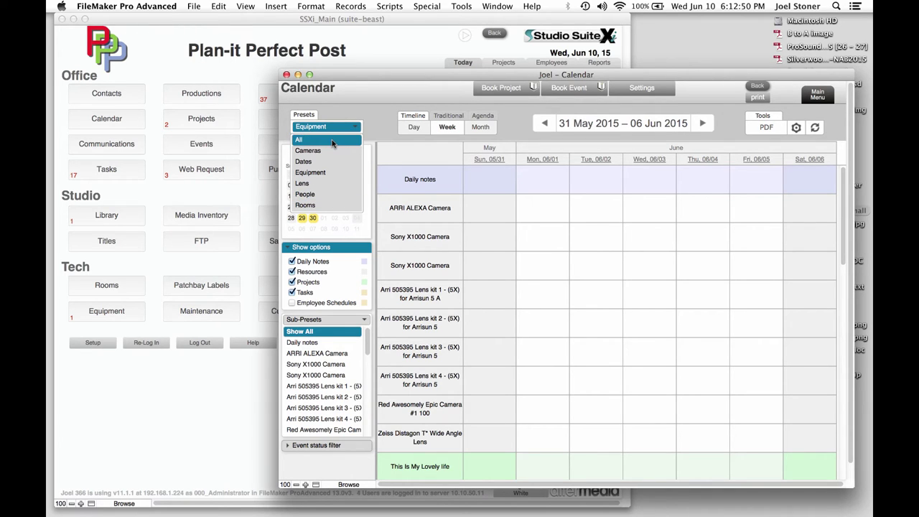
left_click(332, 141)
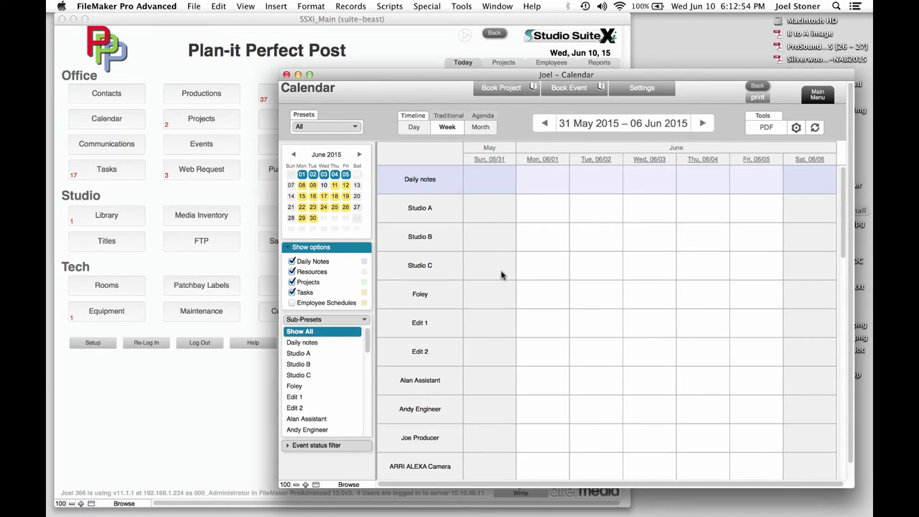
Show the week of June 7–13, 2015 and extend the sfsf project bar through Friday, June 12
left_click(610, 127)
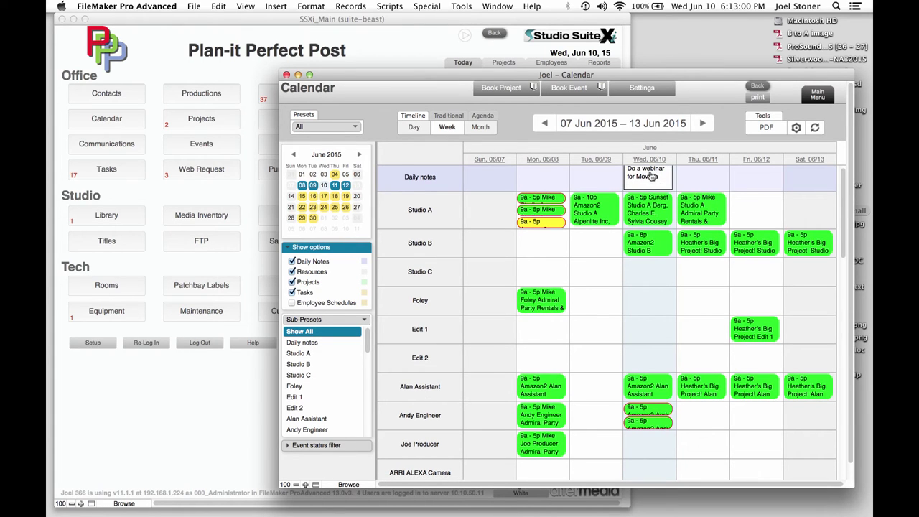
scroll(468, 301, "down", 5)
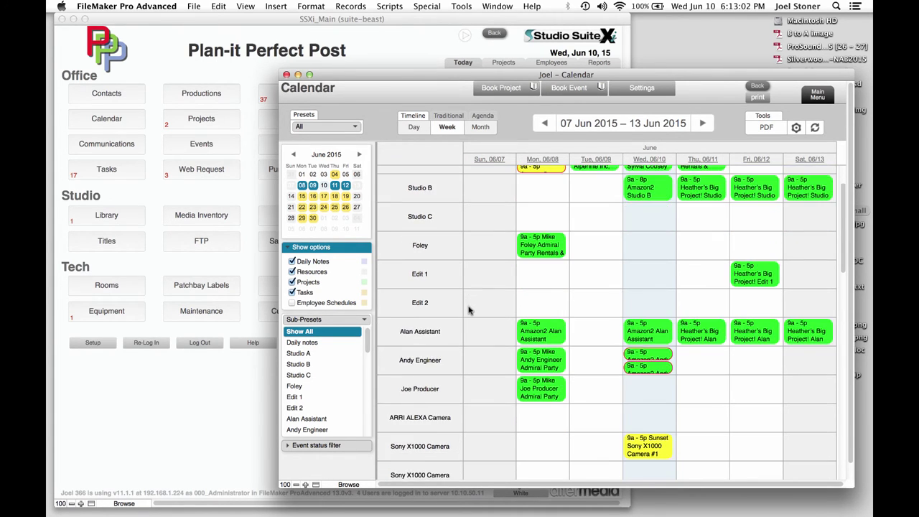
scroll(468, 310, "down", 5)
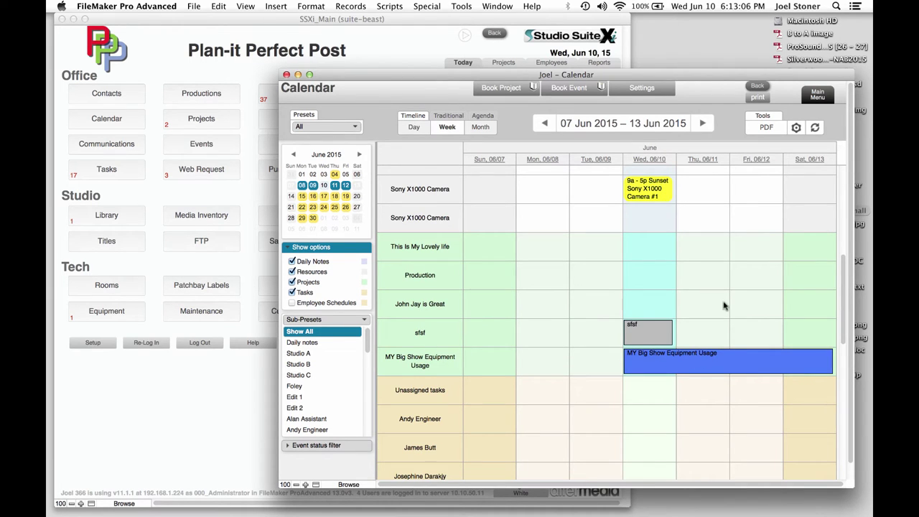
left_click(365, 323)
mouse_move(669, 332)
left_click_drag(672, 332, 756, 341)
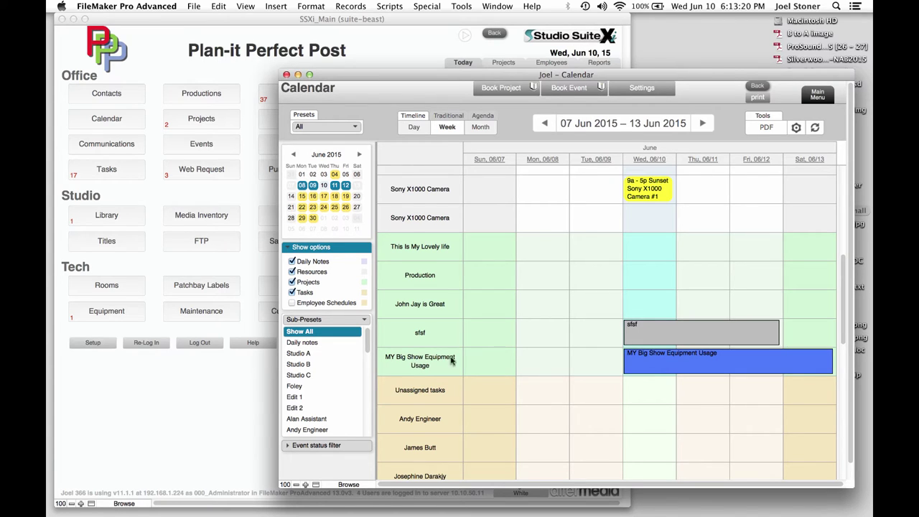
Look through the week's project and task rows down to the end of the list and back to the daily notes
mouse_move(700, 362)
scroll(522, 369, "down", 1)
scroll(522, 369, "down", 10)
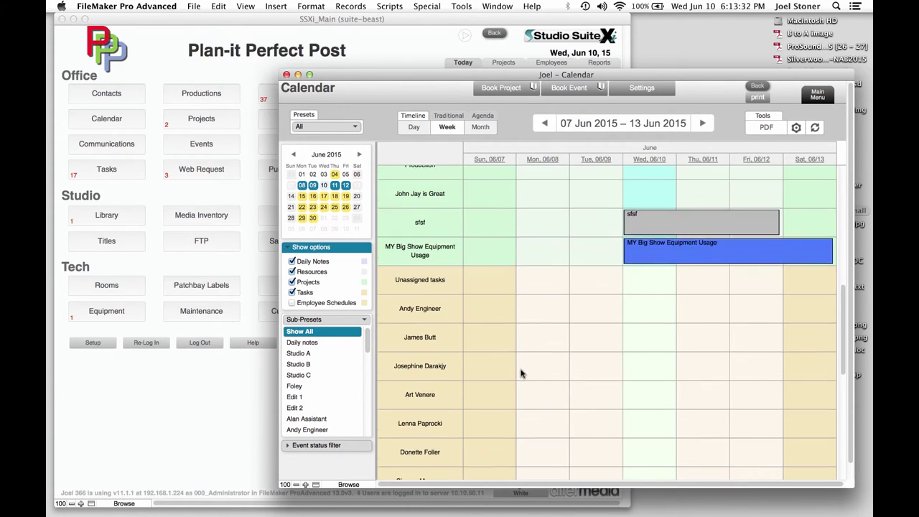
scroll(520, 371, "down", 12)
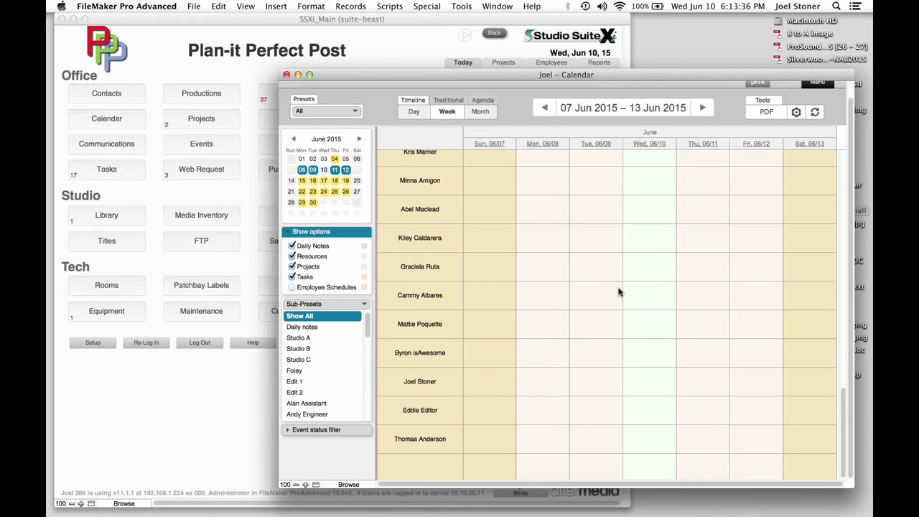
scroll(603, 299, "up", 2)
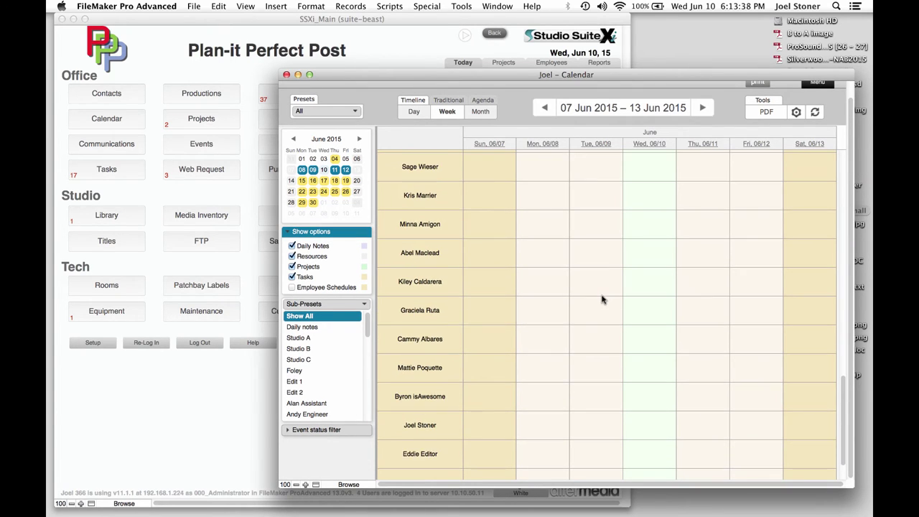
scroll(602, 294, "up", 15)
scroll(601, 286, "up", 1)
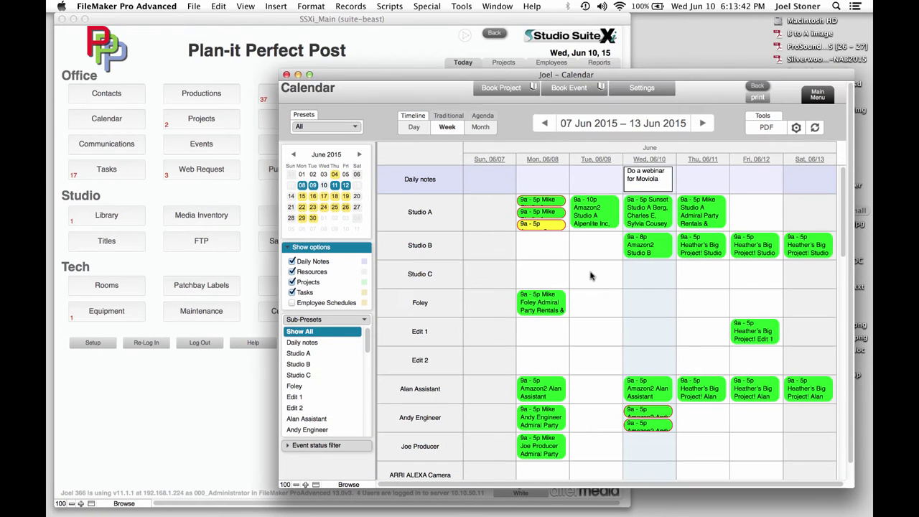
On Friday, June 12, draw new events for Studio A from 9:00 am to about 3:30 pm and the engineer from 8:30 am to about 4:30 pm
left_click(749, 163)
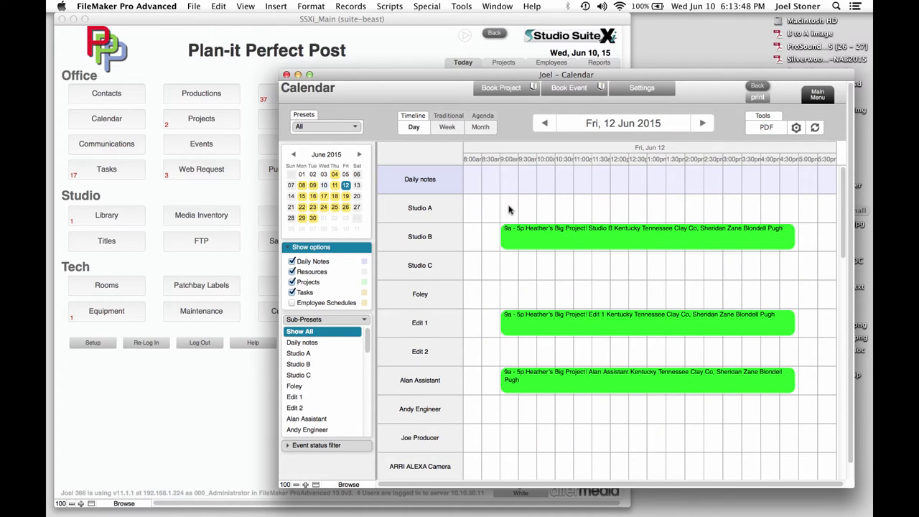
left_click_drag(503, 213, 744, 212)
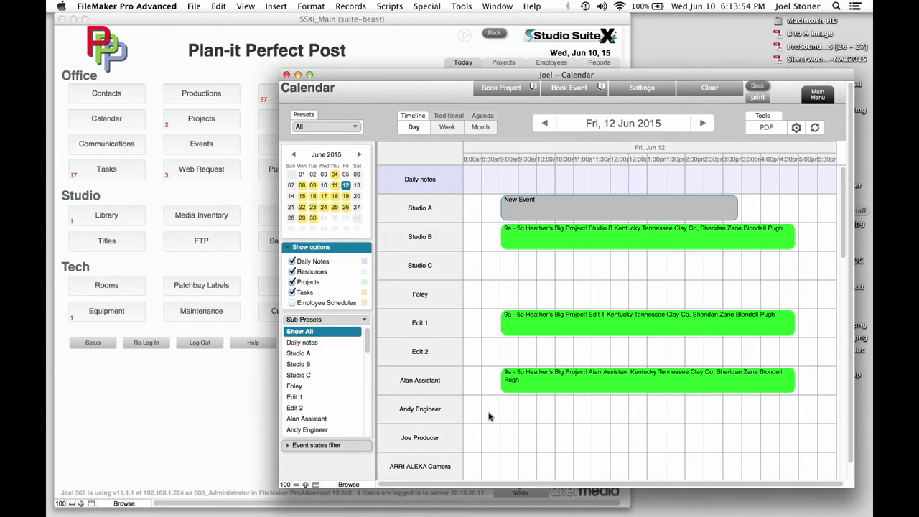
left_click_drag(487, 410, 774, 408)
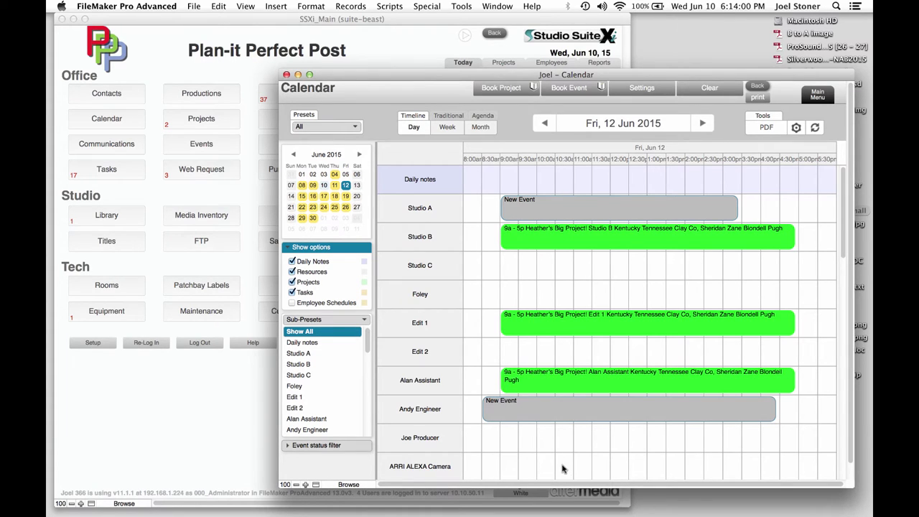
On Friday, June 12, draw new events for the ARRI ALEXA Camera and the first Sony X1000 Camera from about 10:30 am to 1:00 pm
left_click_drag(639, 466, 641, 465)
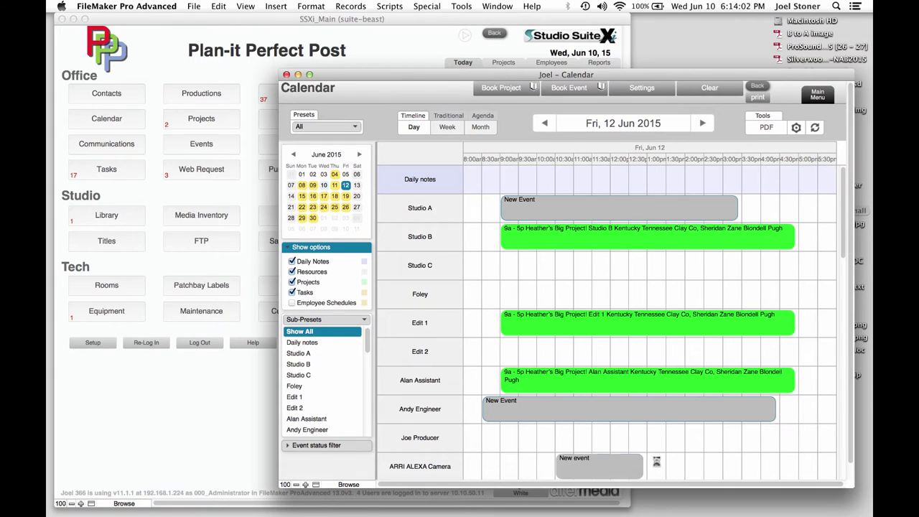
scroll(652, 458, "down", 3)
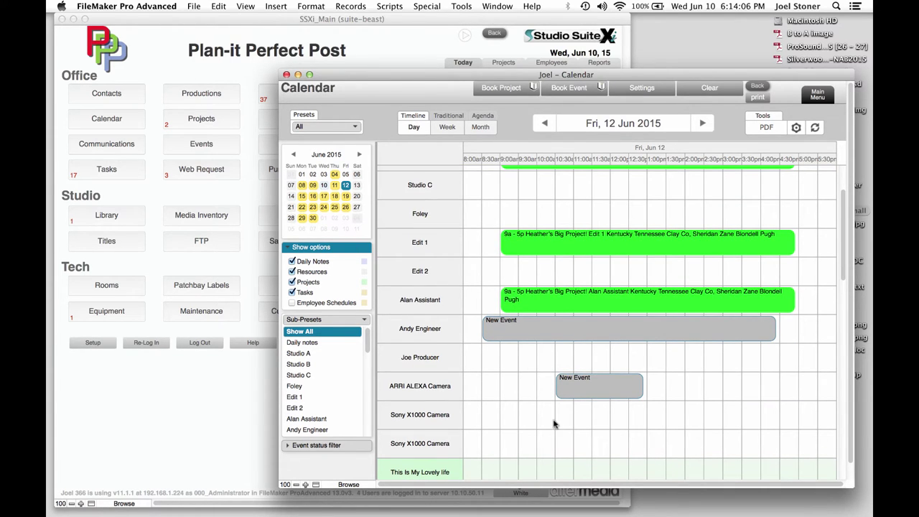
left_click_drag(557, 424, 644, 422)
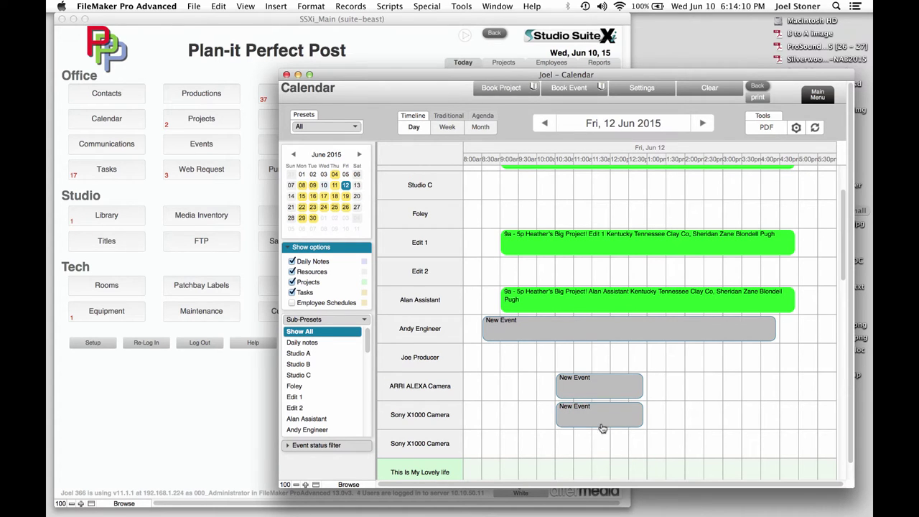
scroll(634, 407, "up", 1)
scroll(635, 407, "up", 2)
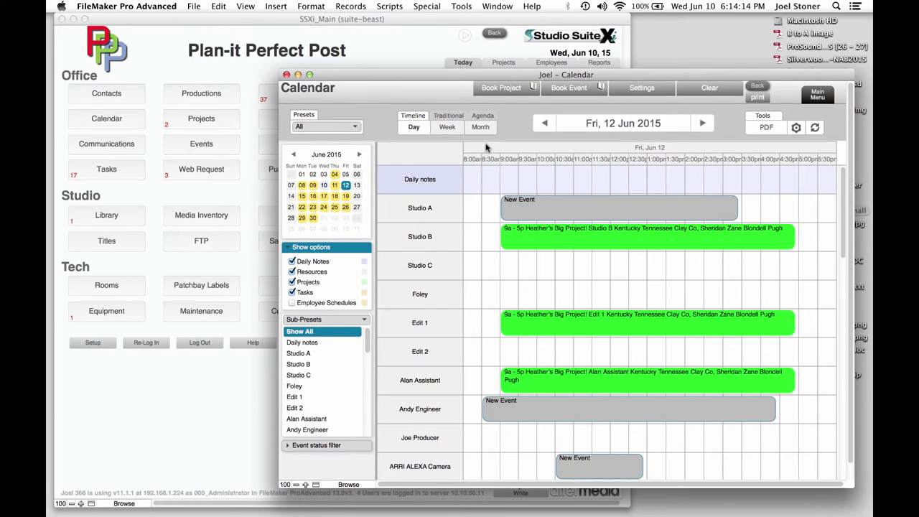
Book the drawn events as a new project named Moviola Webinar, finding the client with "big" and choosing a Big Player Productions contact
left_click(504, 89)
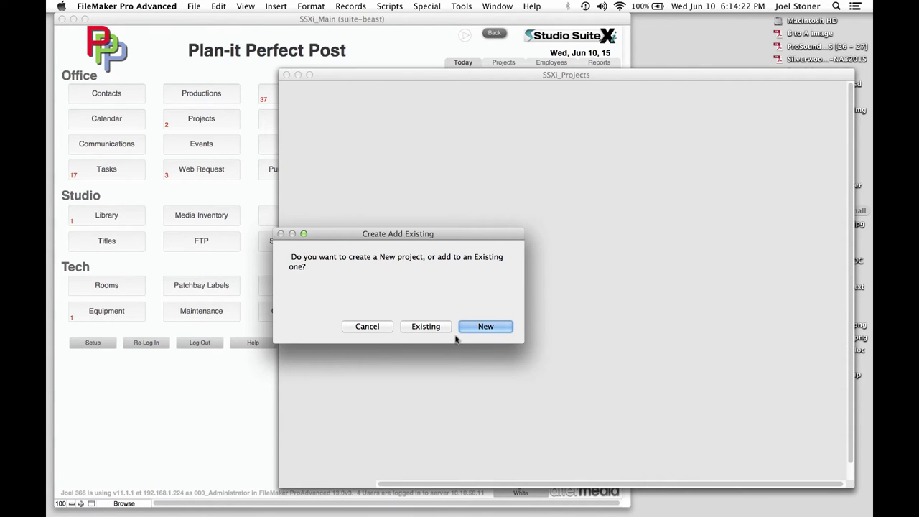
left_click(488, 327)
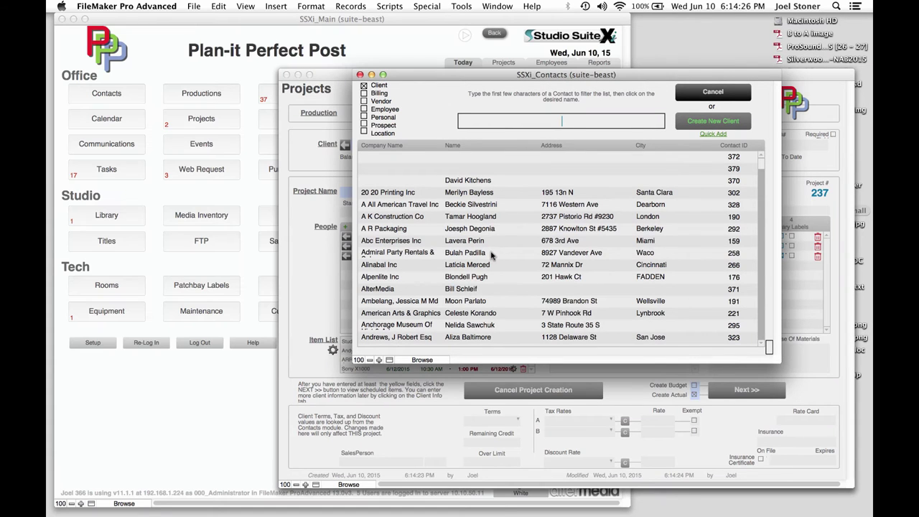
mouse_move(492, 255)
type("big")
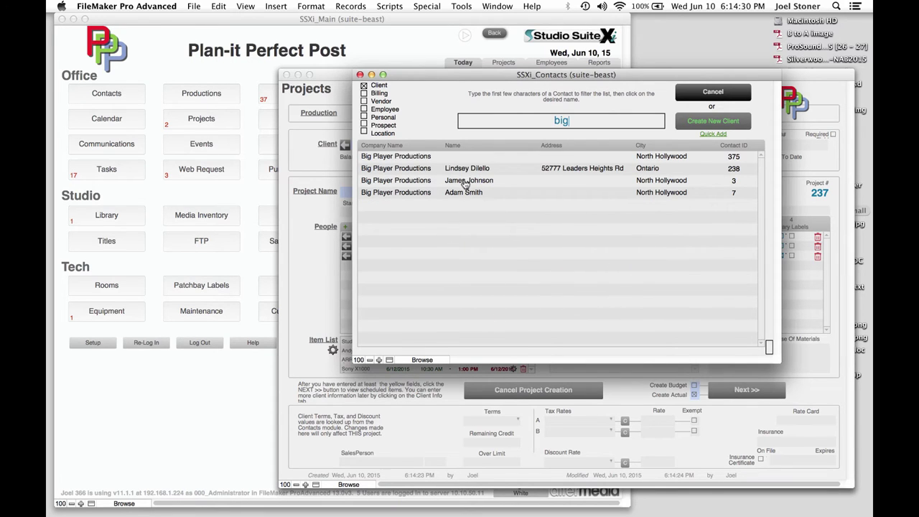
left_click(466, 181)
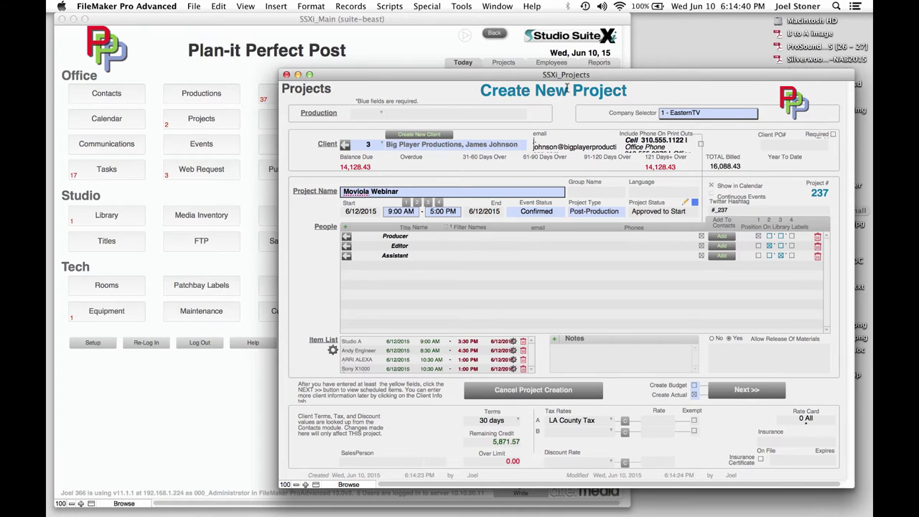
Set the new project's company to 1 - Plan-it Perfect Post
left_click(697, 114)
left_click(697, 113)
left_click(697, 121)
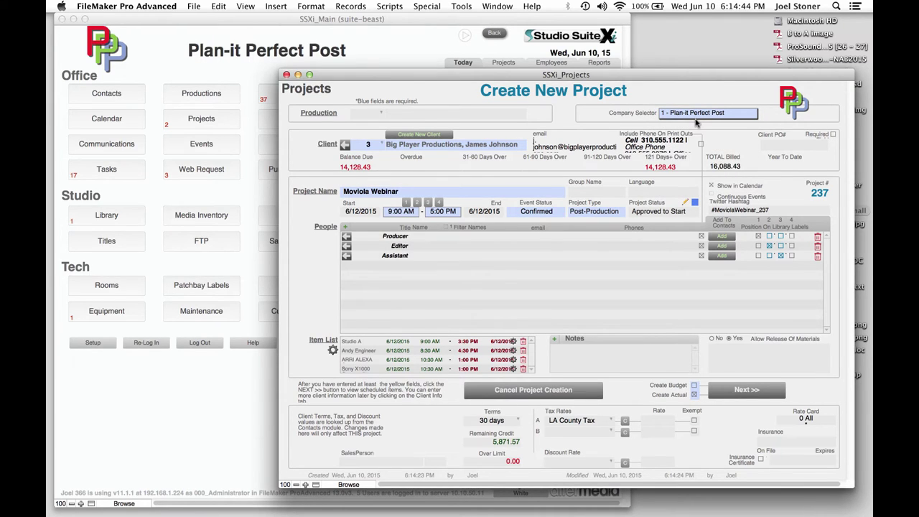
left_click(698, 115)
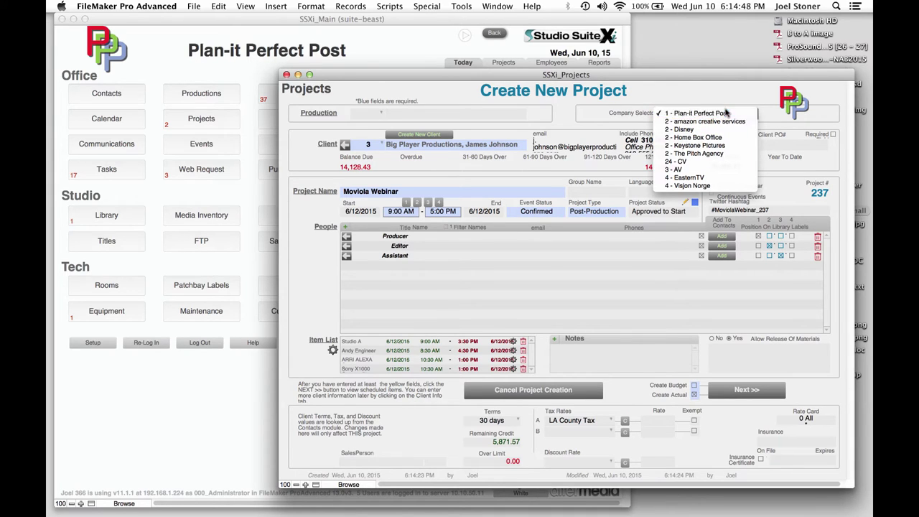
left_click(724, 113)
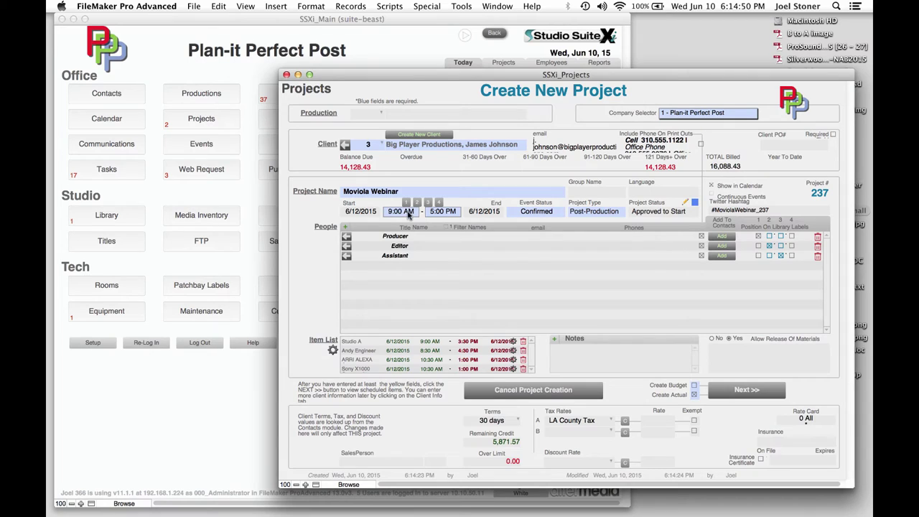
Assign a person to the Producer role and another to the Editor role from their name lists
left_click(424, 238)
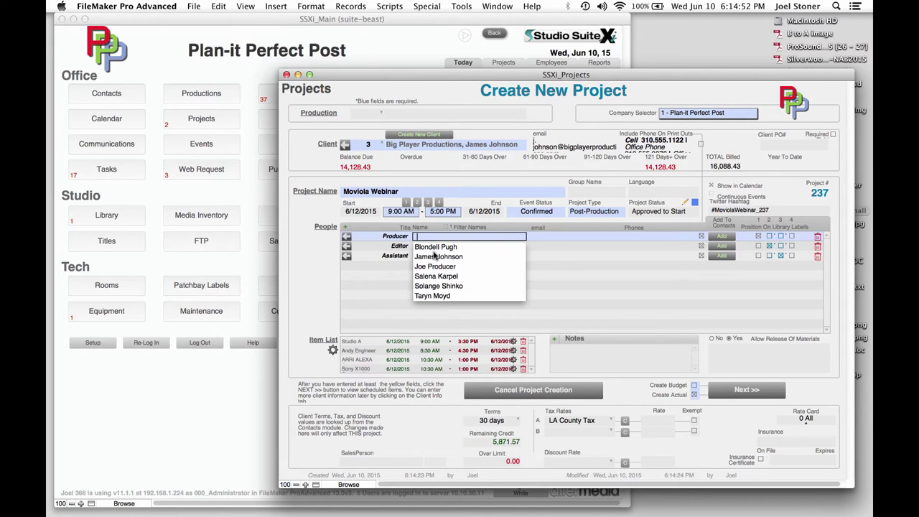
left_click(433, 248)
left_click(431, 247)
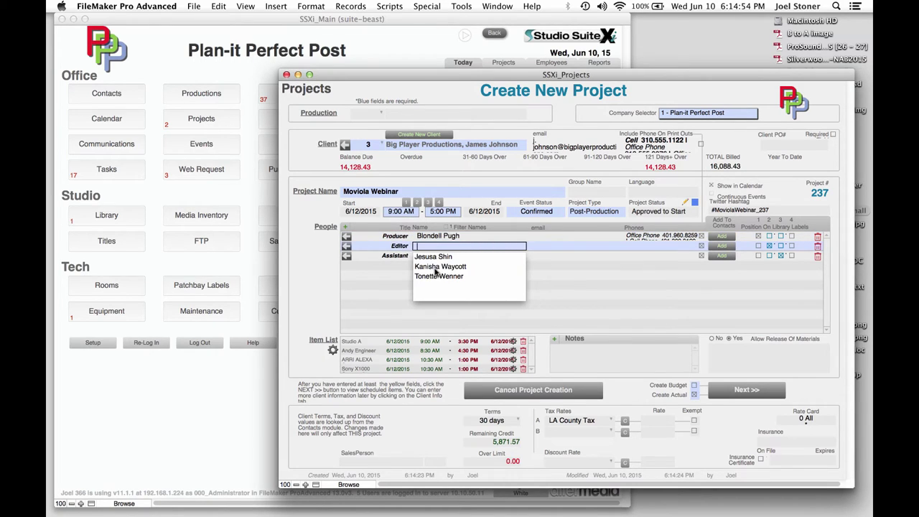
left_click(433, 257)
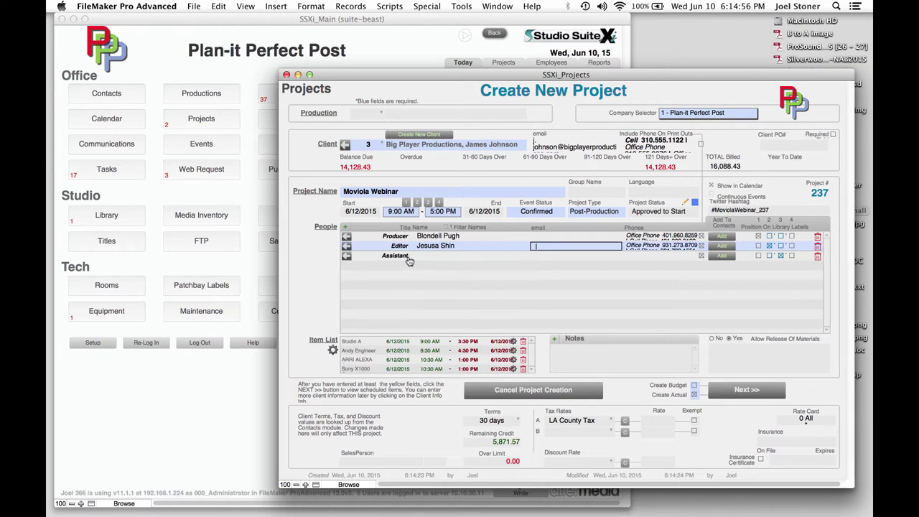
Change the Assistant role to Writer and assign a writer to it
left_click(407, 258)
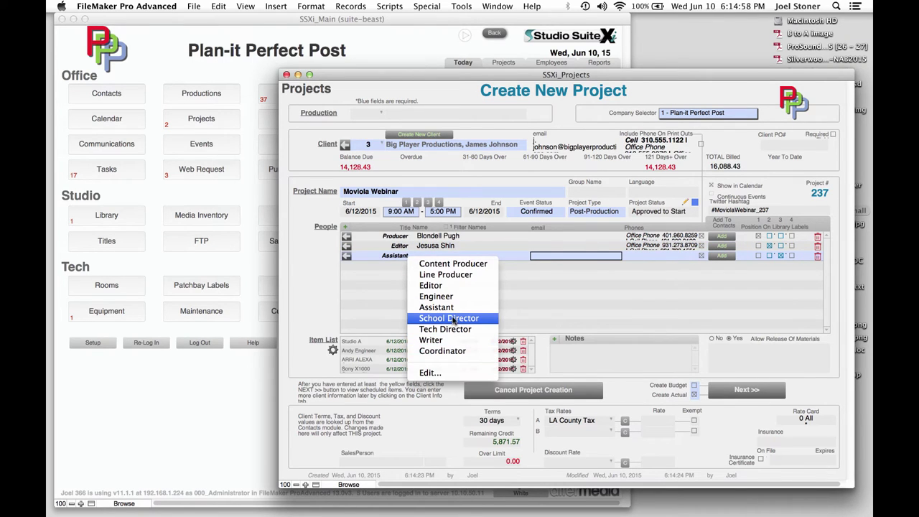
left_click(446, 341)
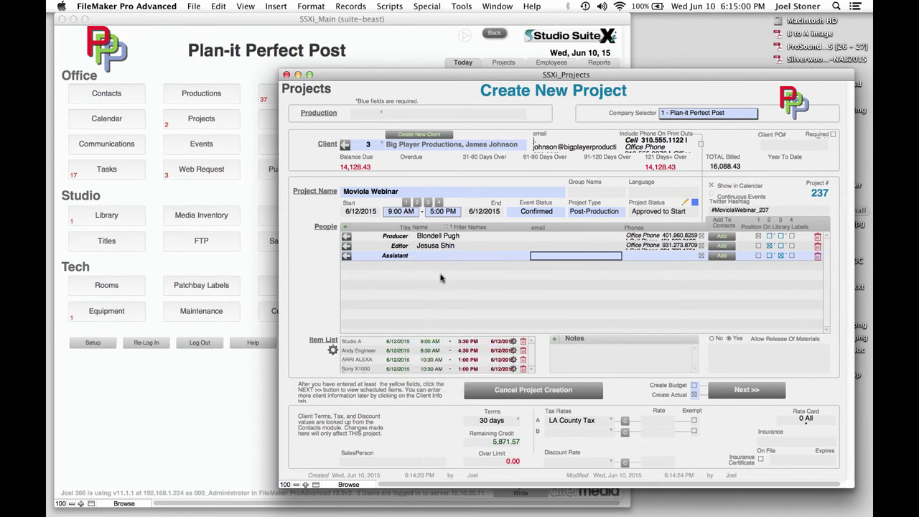
left_click(439, 255)
left_click(436, 267)
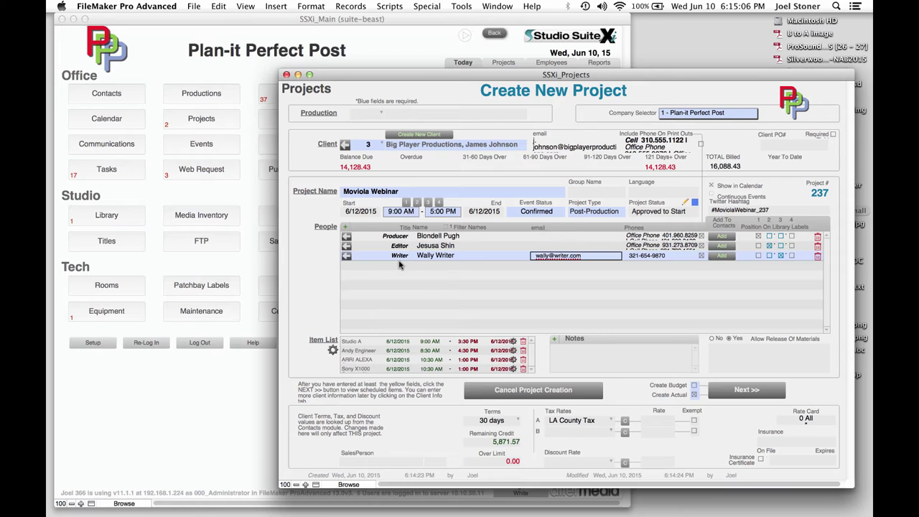
left_click(457, 284)
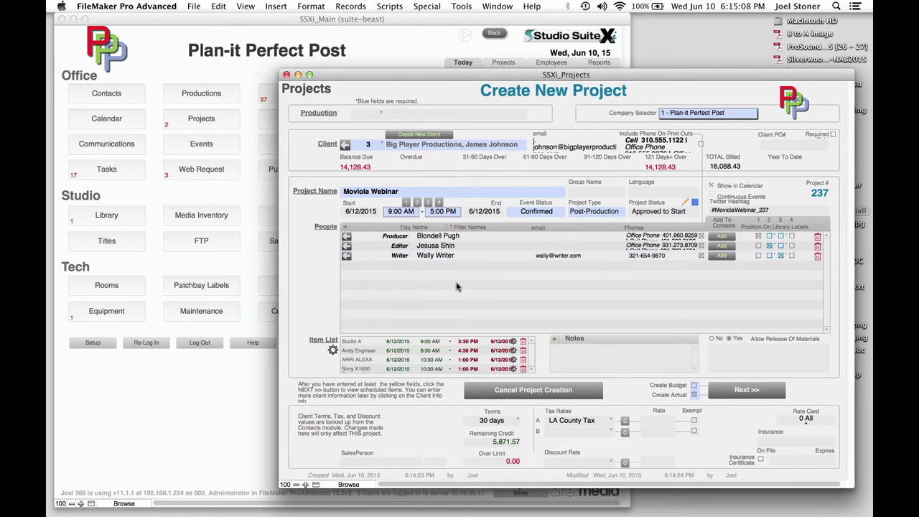
Add a project note with the filler text "woeirubfh iuhaefbiluh aeliuh aeruih aeiruhg lijnarthwrj srfn"
left_click(559, 358)
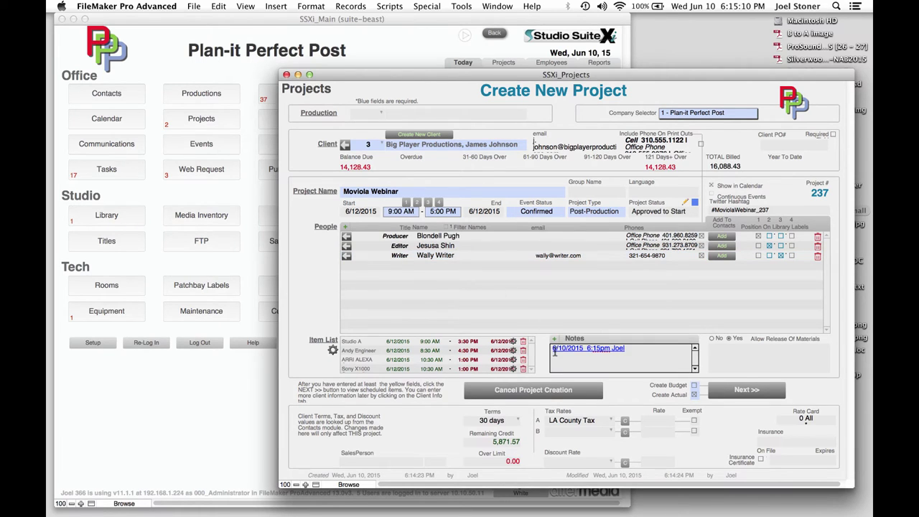
type("woeirubfh iuhaefbiluh")
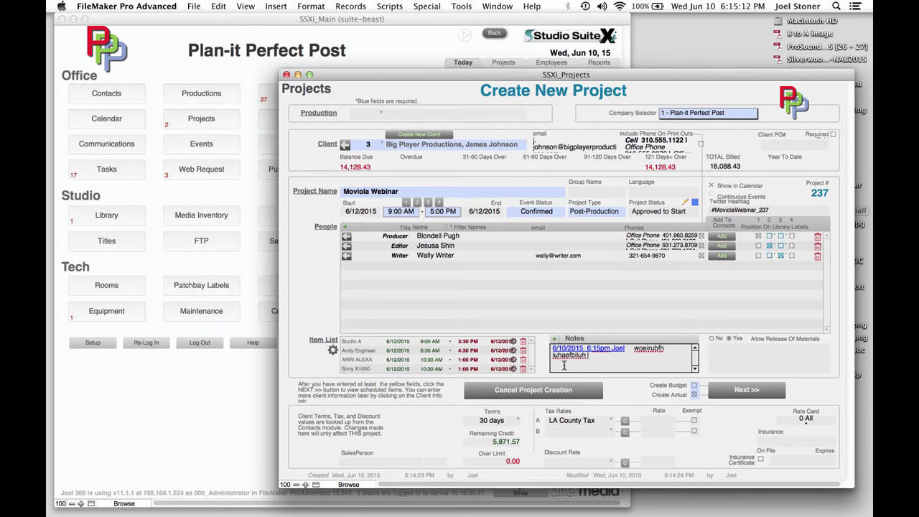
type(" aeiluh aeruih aeirung lijnarthwri")
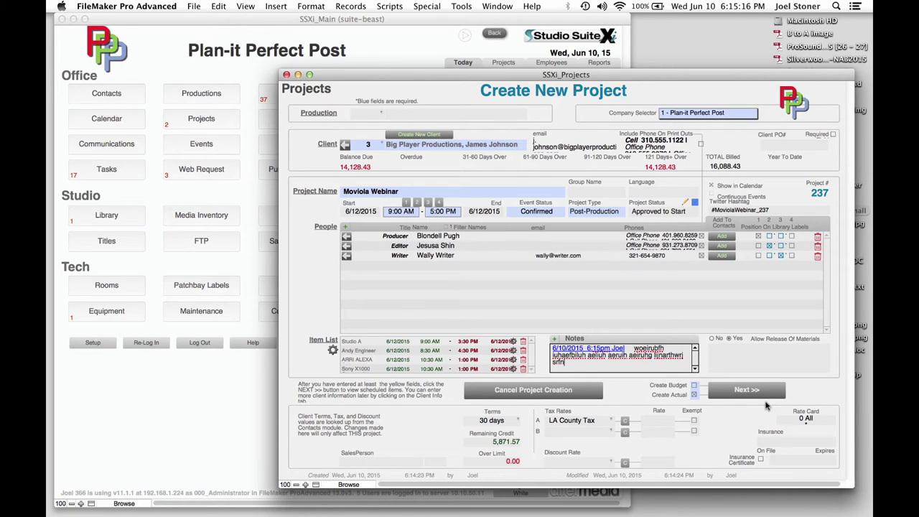
Try the Create Budget option in place of Create Actual, and restore Create Actual
left_click(694, 386)
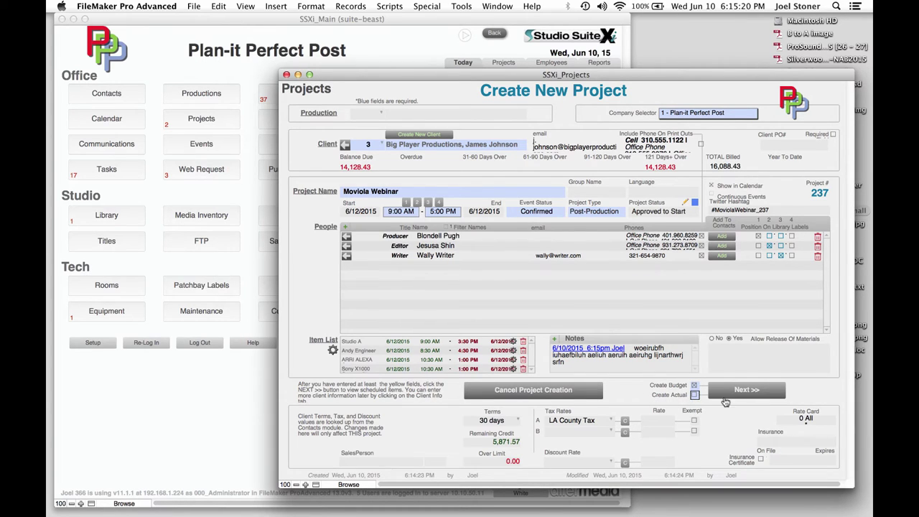
left_click(695, 395)
left_click(694, 385)
left_click(771, 397)
Enter the client's PO number and set the payment terms to 0 days-COD
mouse_move(423, 152)
left_click(763, 145)
type("984651")
key("Return")
left_click(483, 420)
left_click(483, 408)
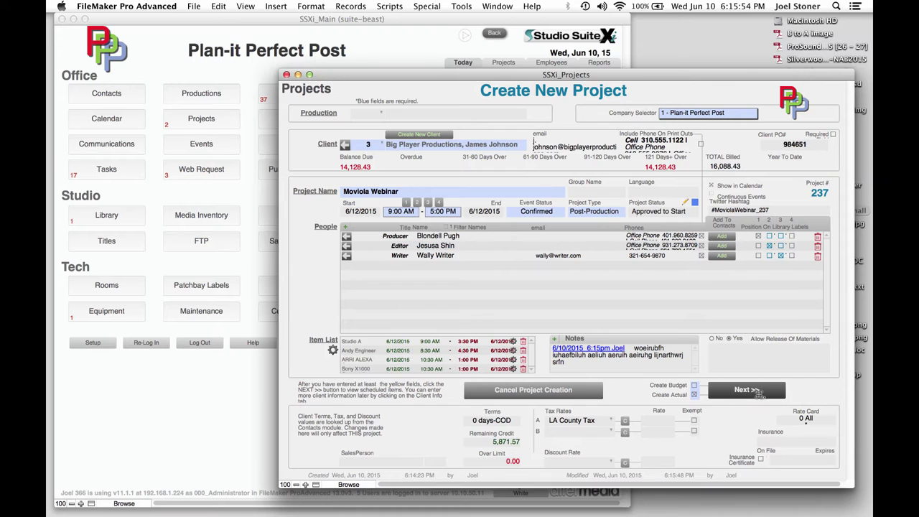
Finish creating the project and review its details in the actual expense, profit/loss and charge views
left_click(747, 390)
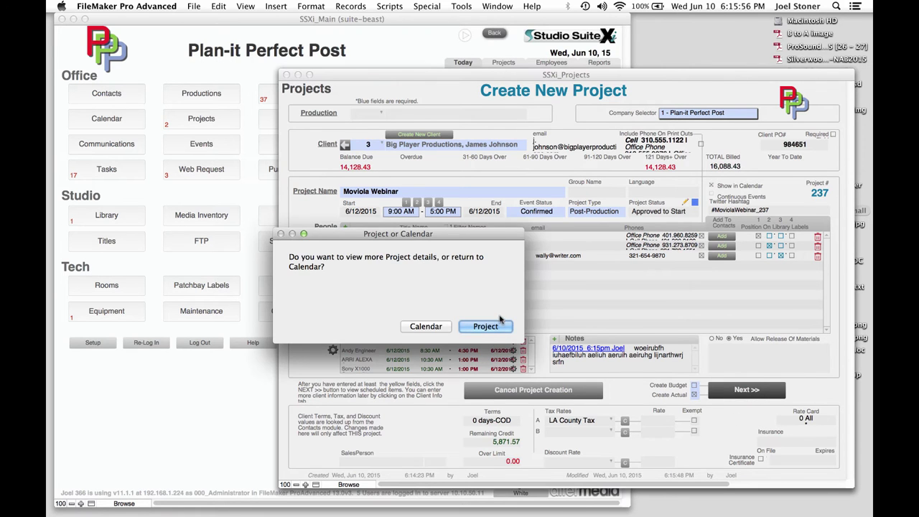
left_click(486, 326)
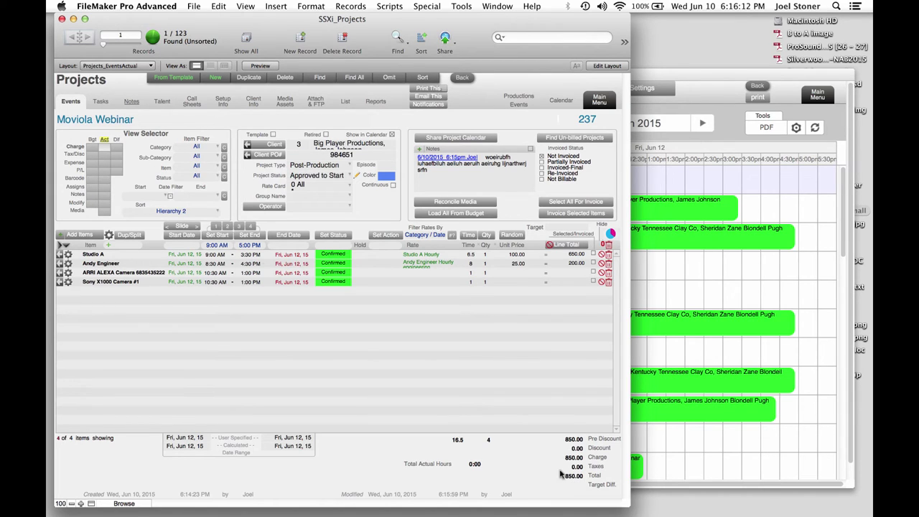
left_click(104, 165)
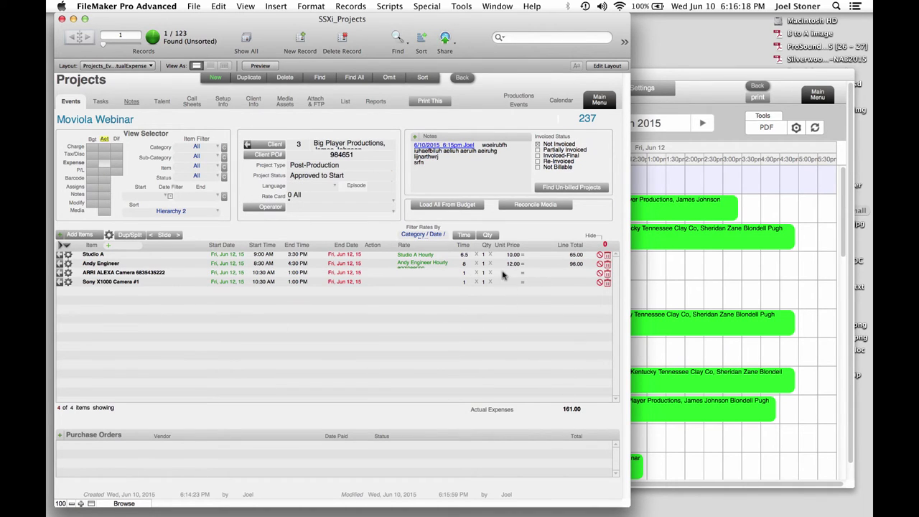
left_click(103, 172)
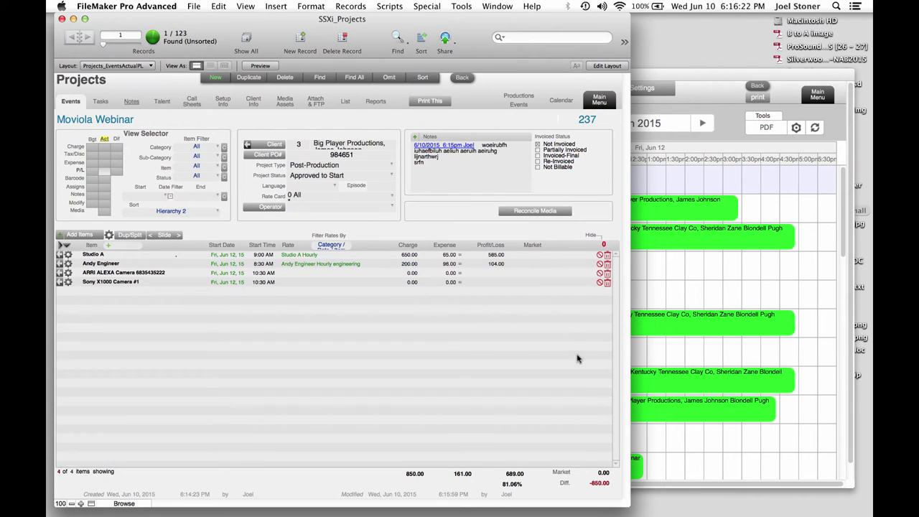
left_click(107, 150)
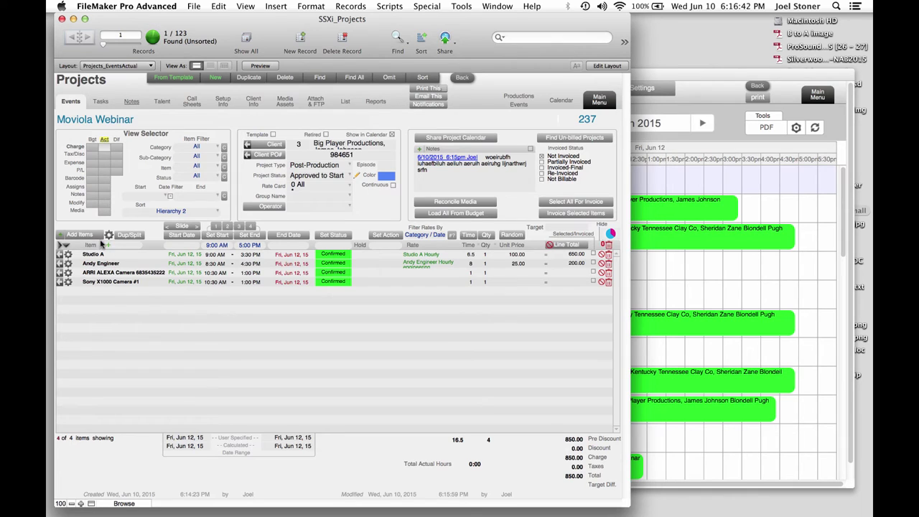
Start adding items to the project, filter by the Equipment category and "micro", and select Shure SM57 Microphone #7 for June 12, 2015
left_click(87, 239)
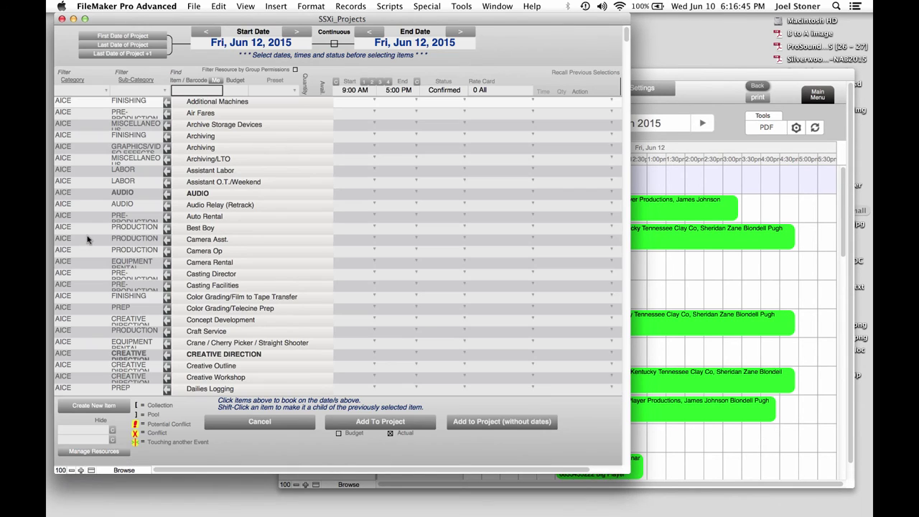
left_click(76, 92)
left_click(107, 129)
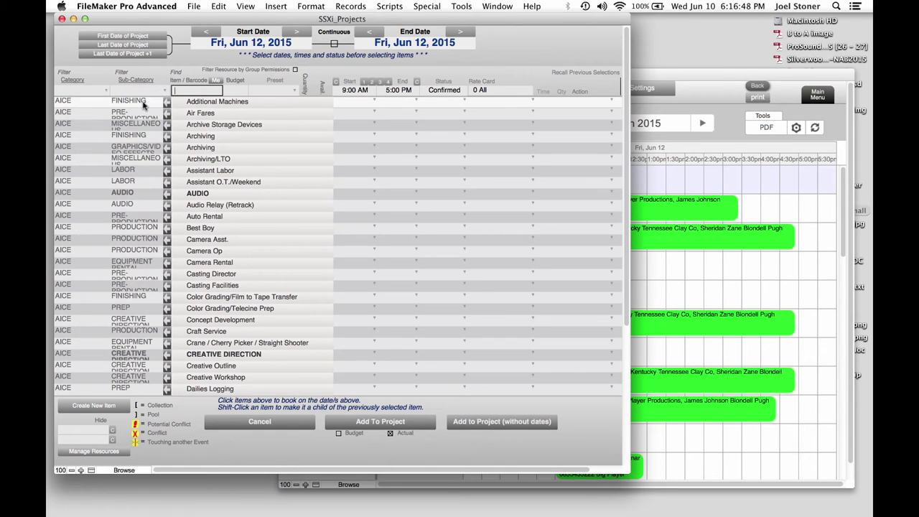
left_click(183, 87)
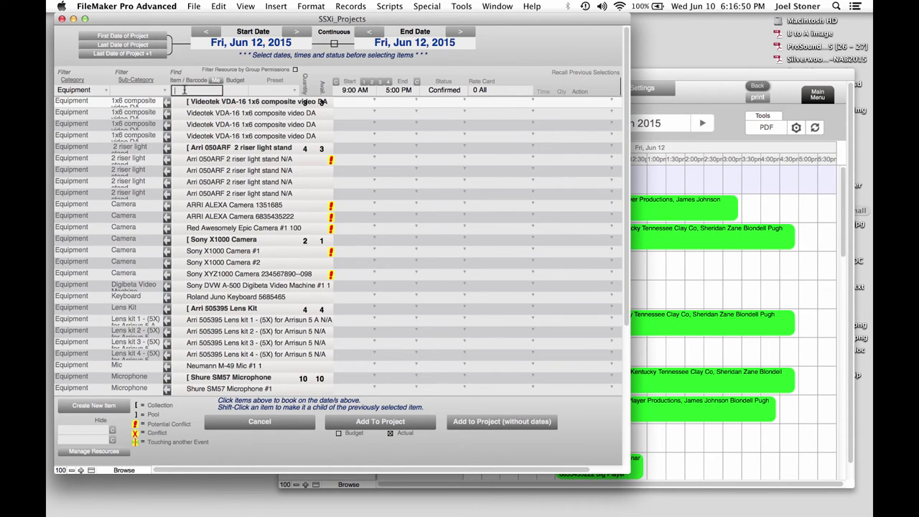
type("mi")
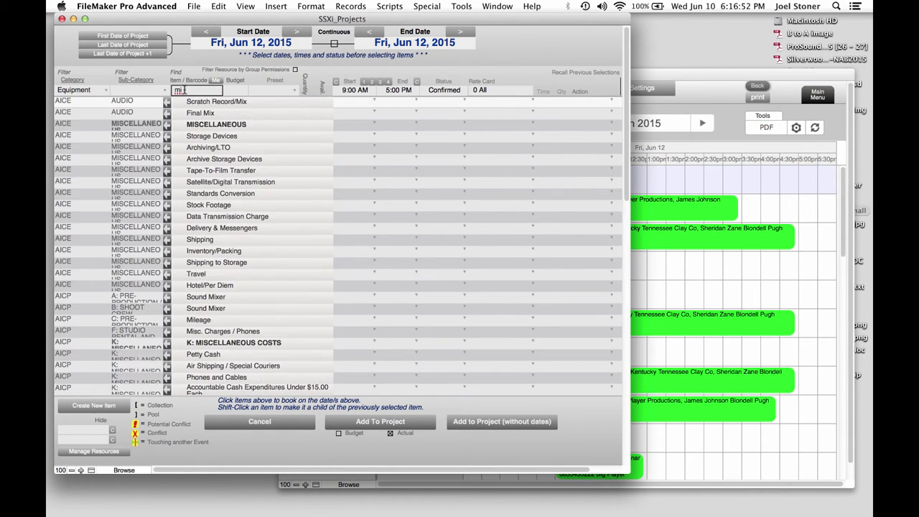
type("cro")
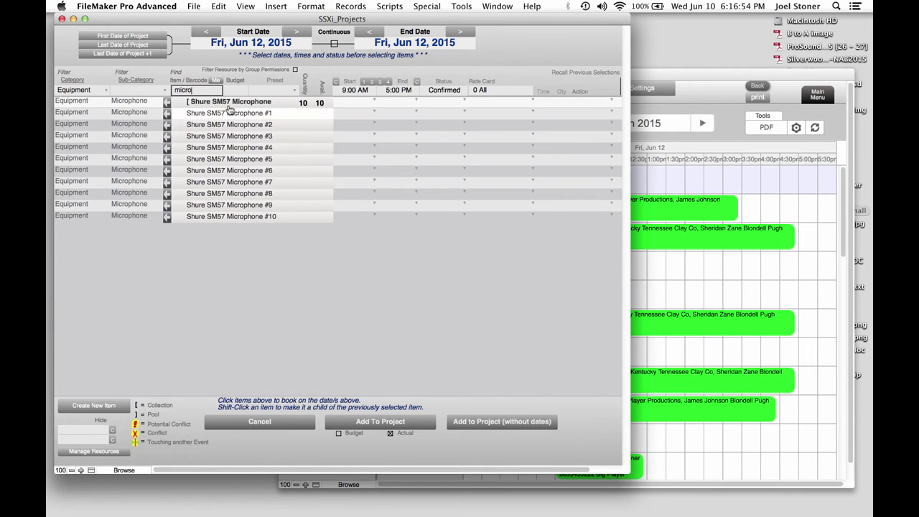
left_click(231, 183)
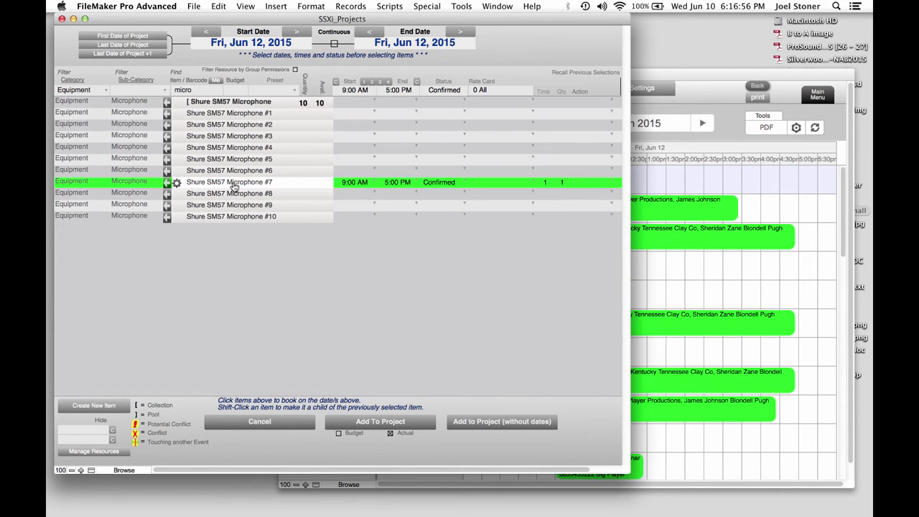
List all items in the Equipment category and examine the booking conflict for the first ARRI ALEXA camera, leaving it unselected
left_click(93, 91)
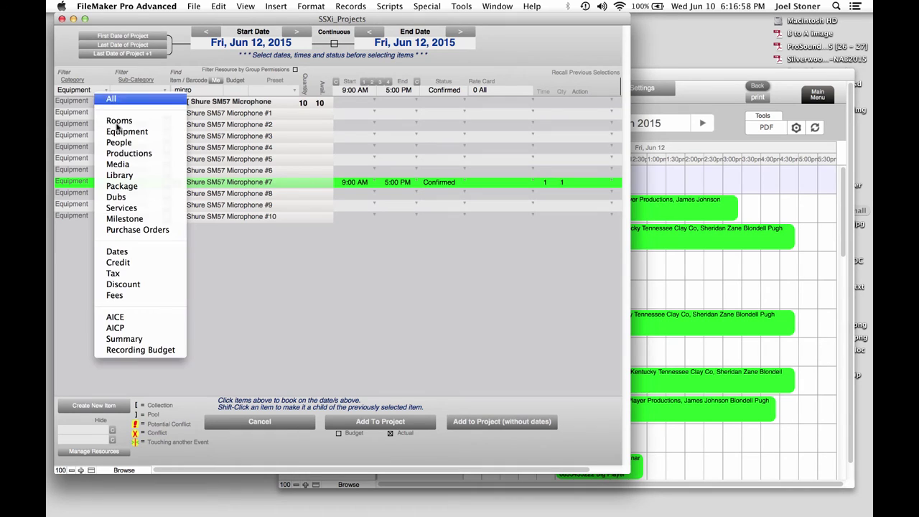
left_click(123, 132)
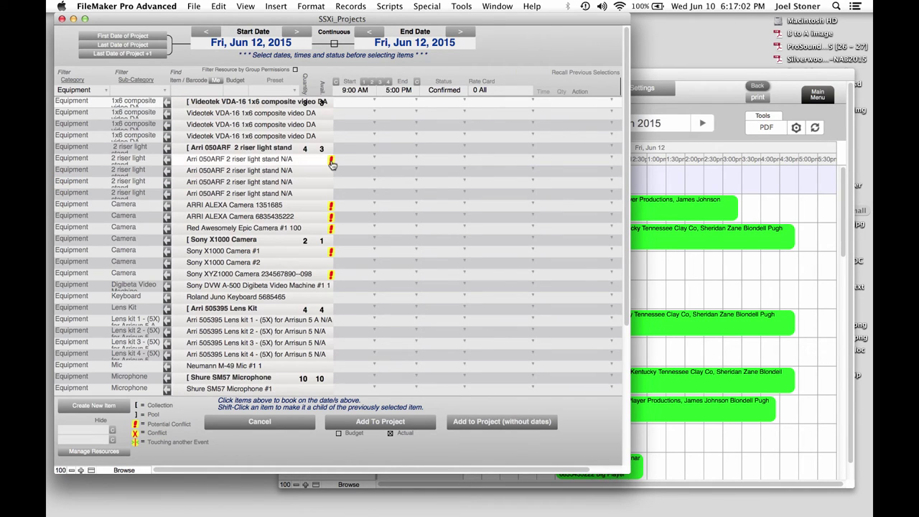
mouse_move(331, 164)
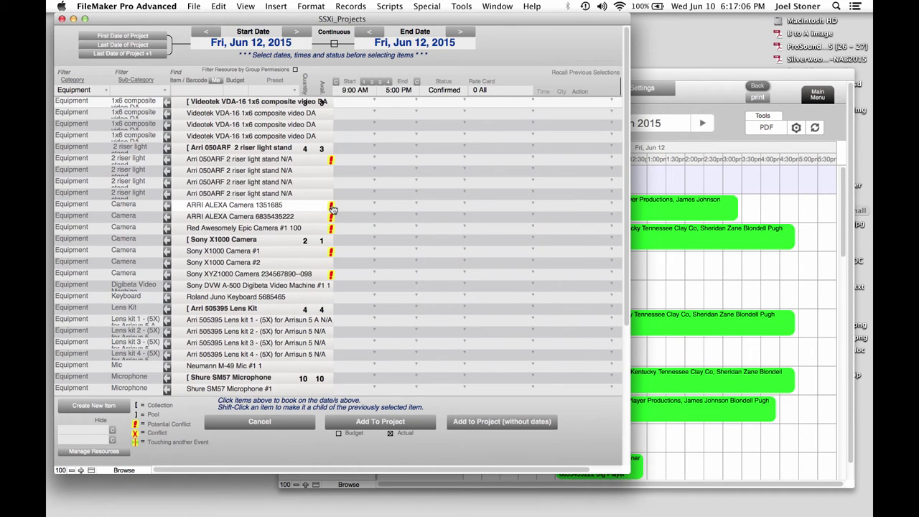
left_click(283, 208)
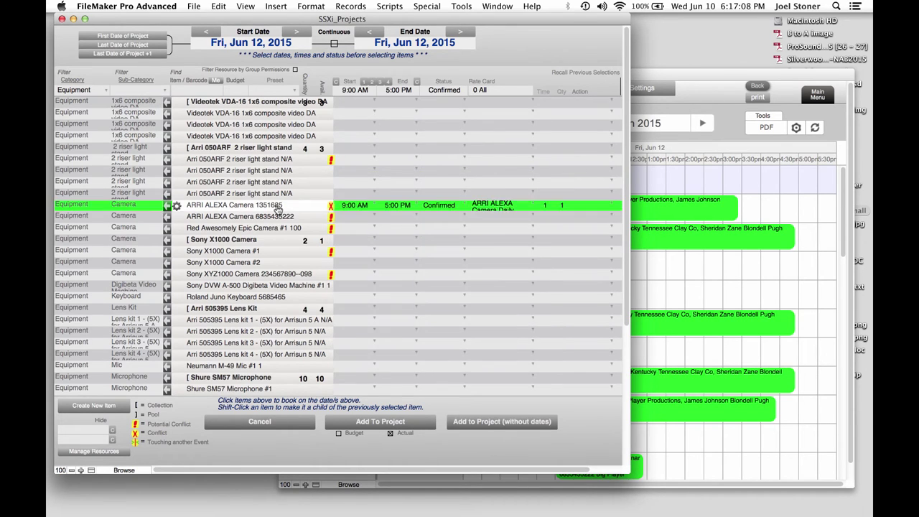
mouse_move(331, 208)
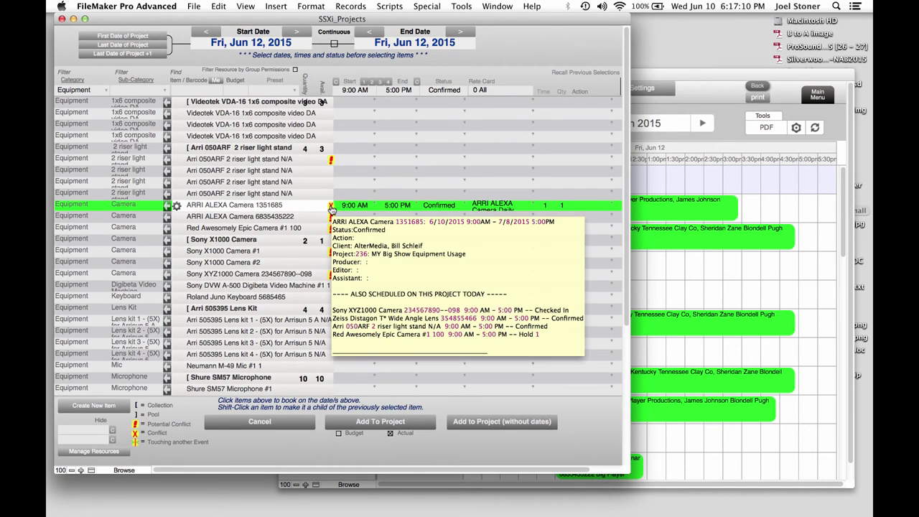
left_click(252, 208)
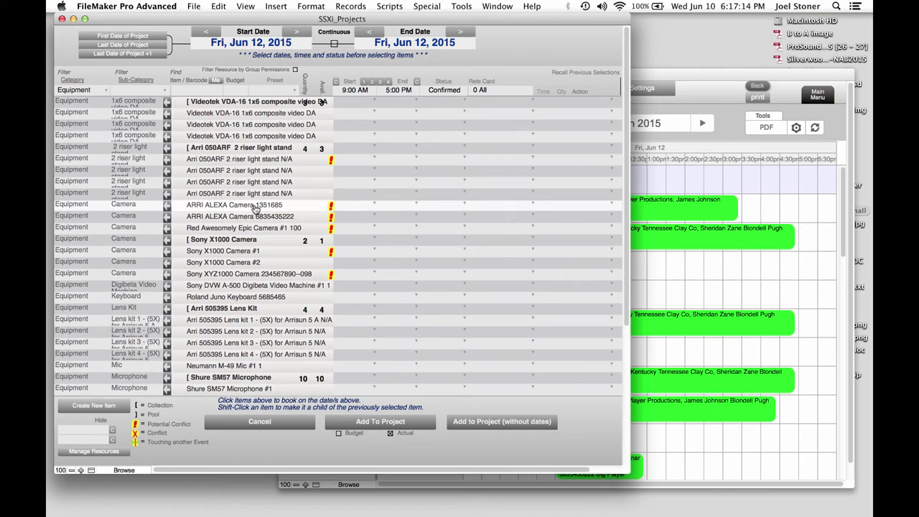
Filter by the People category and Engineer sub-category, and select the assistant engineer flagged with a potential conflict
left_click(63, 92)
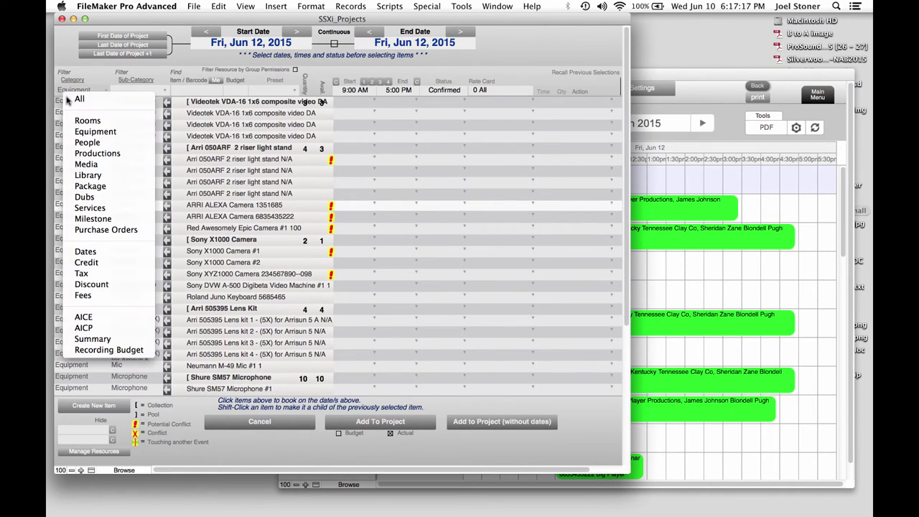
left_click(93, 142)
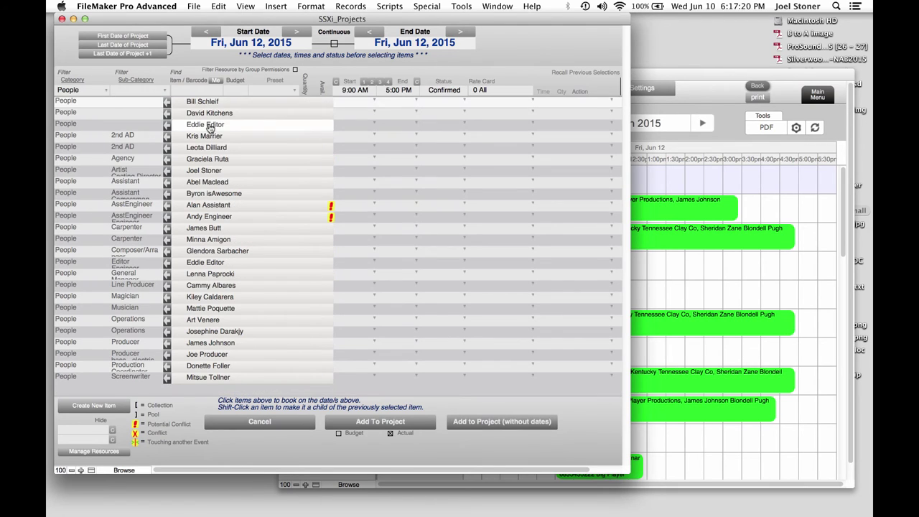
left_click(140, 92)
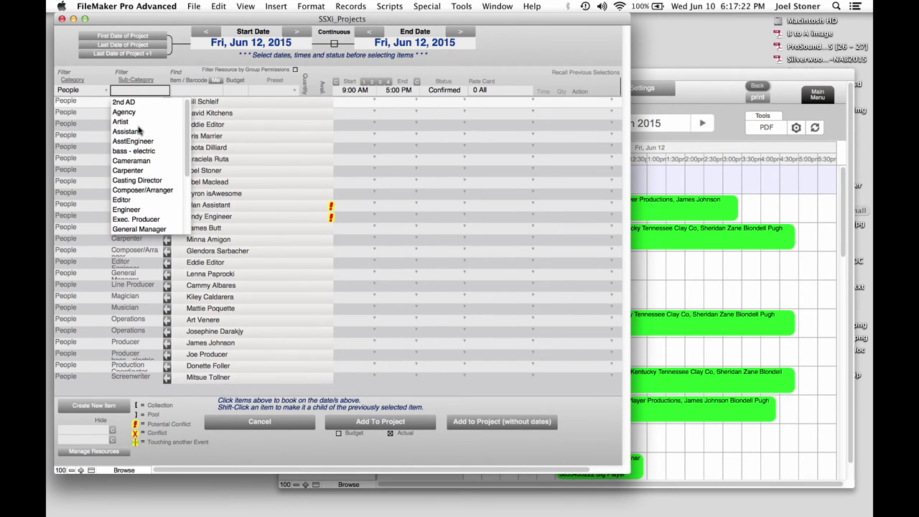
type("Engineer")
key("Return")
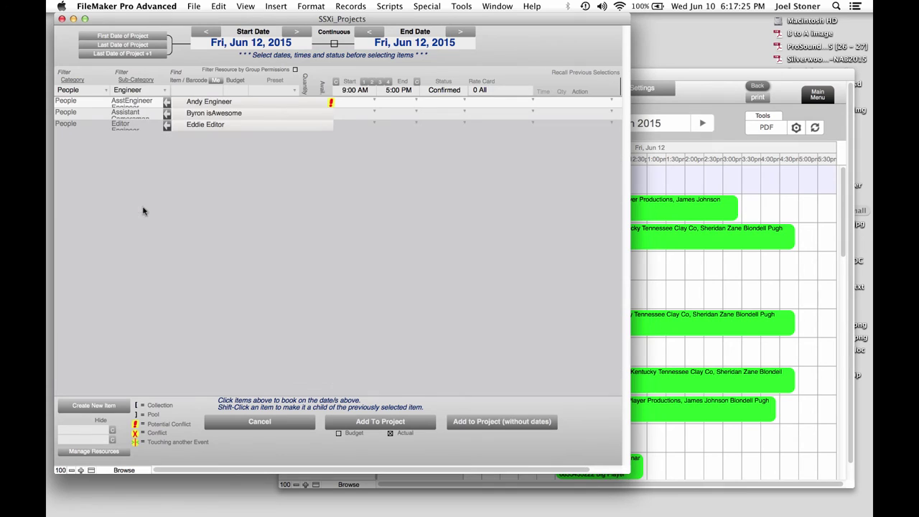
left_click(245, 107)
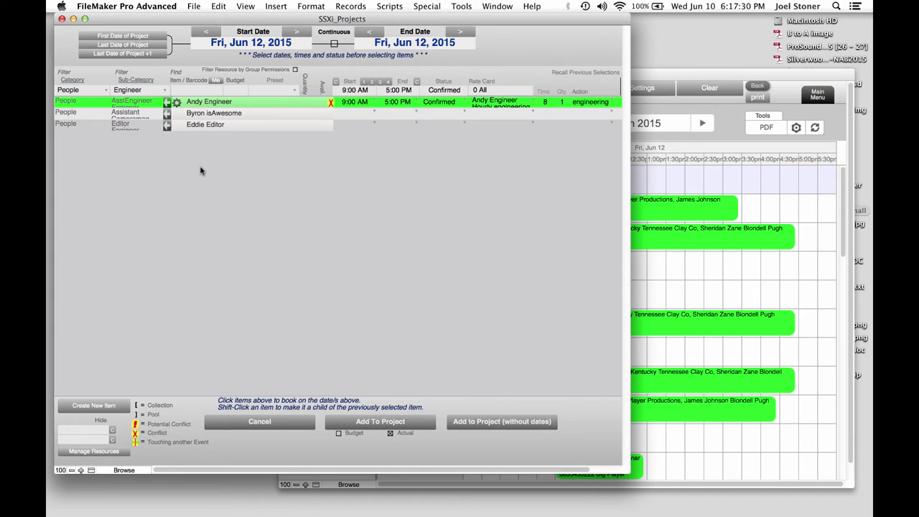
Select the Edit 2 room from the Rooms category and add the selected items to the project despite the engineer's conflict
left_click(74, 90)
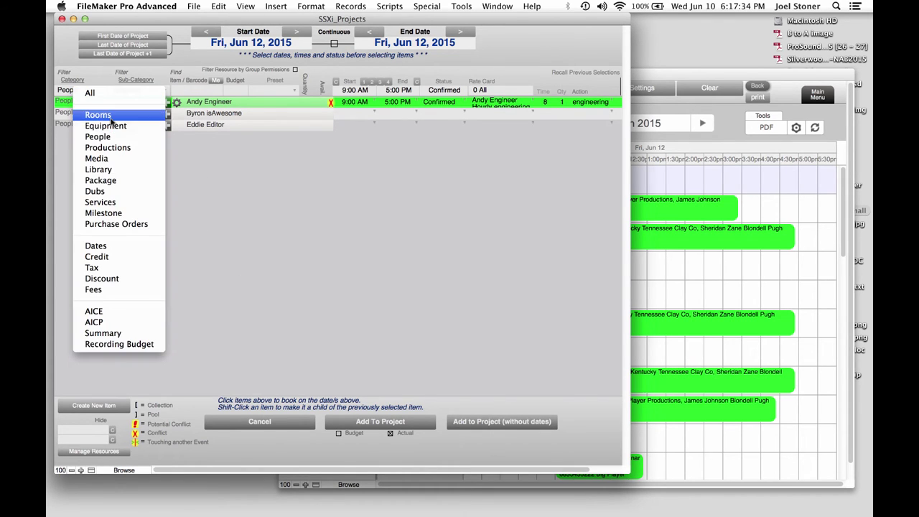
left_click(108, 116)
left_click(228, 135)
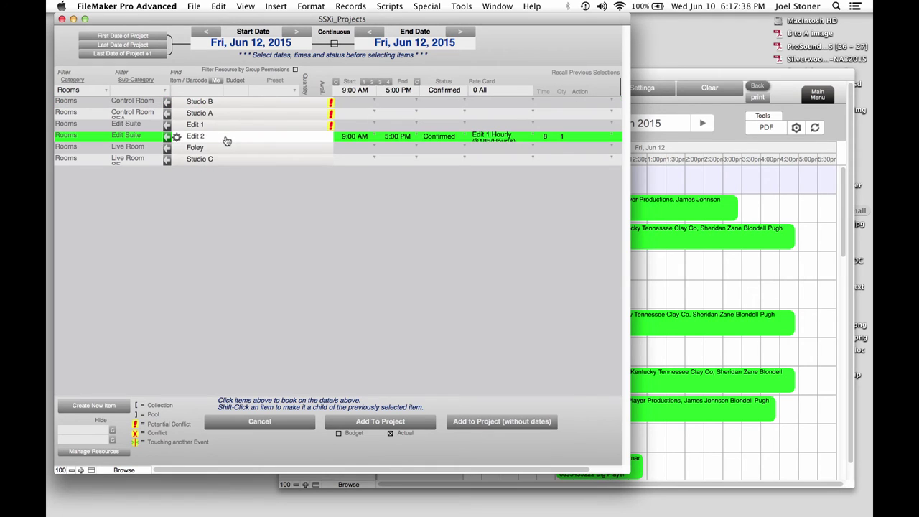
left_click(412, 424)
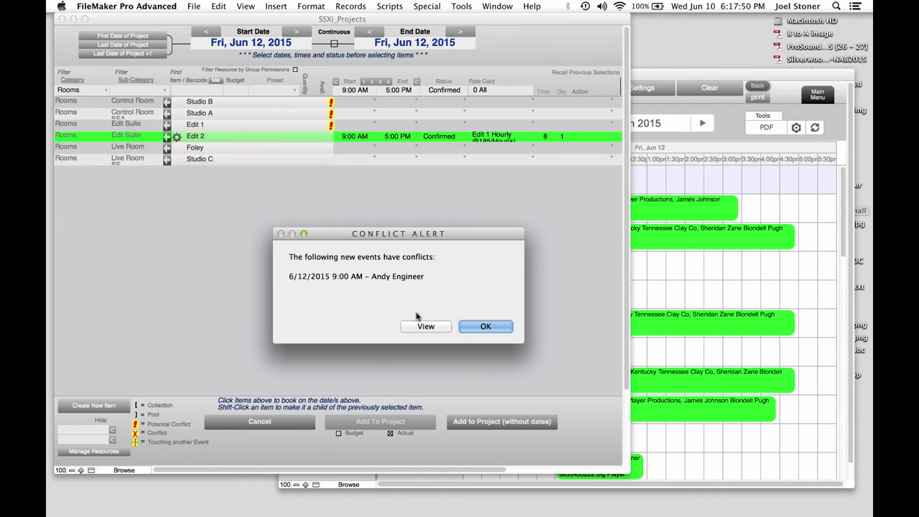
left_click(506, 328)
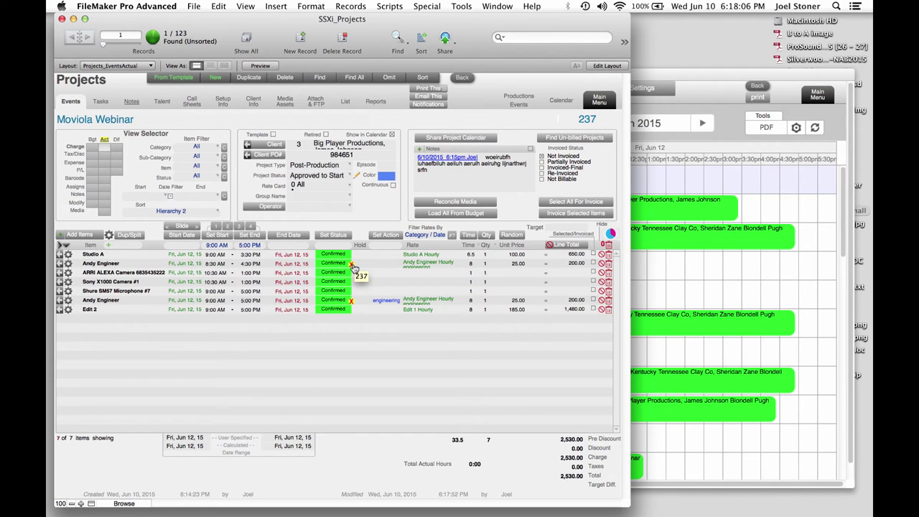
left_click(607, 303)
left_click(607, 303)
left_click(480, 326)
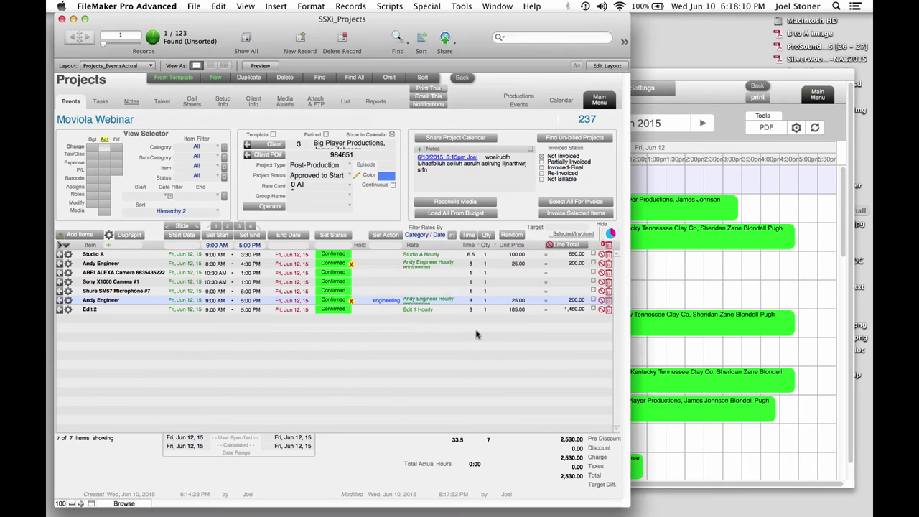
Replace the engineer on the 9:00 AM to 5:00 PM line with the second person listed under People, Engineer
left_click(69, 301)
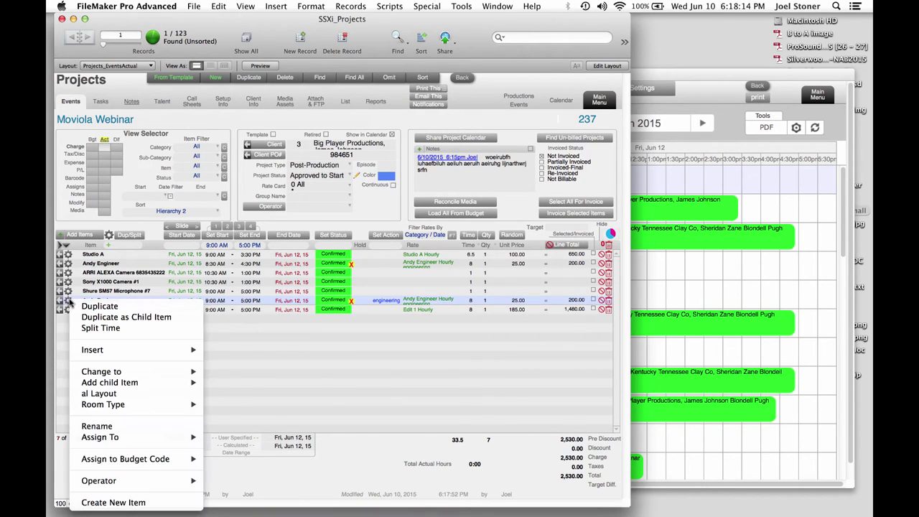
mouse_move(142, 371)
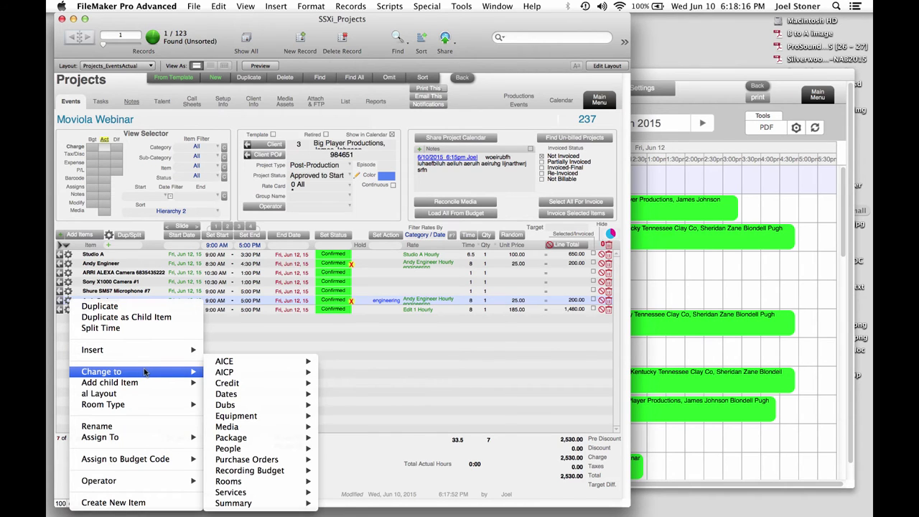
mouse_move(258, 449)
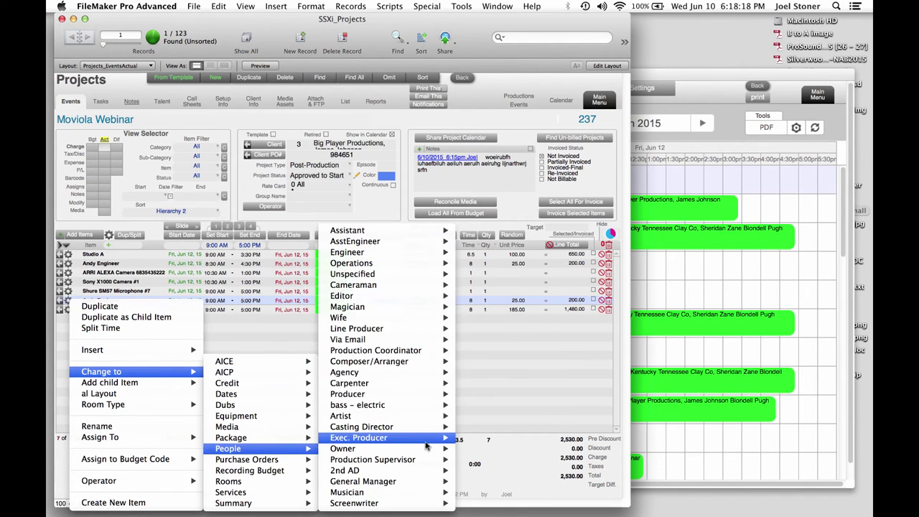
mouse_move(423, 262)
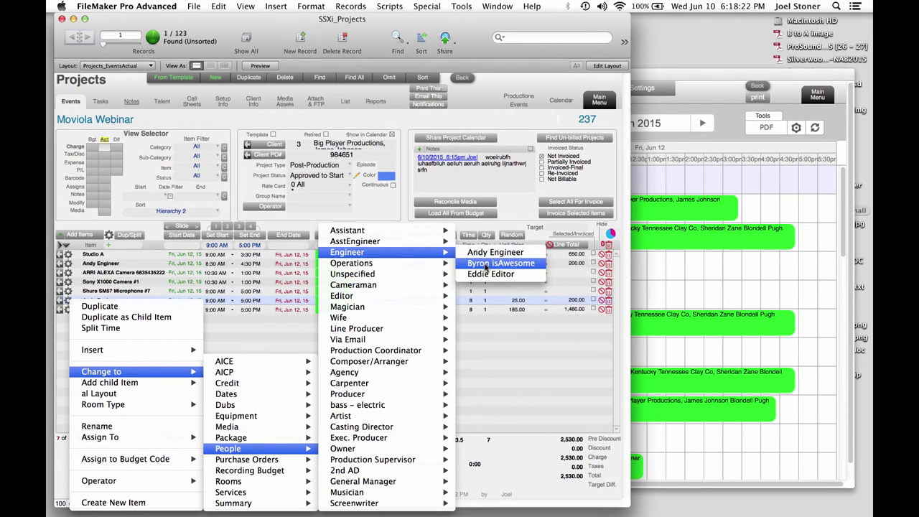
left_click(496, 263)
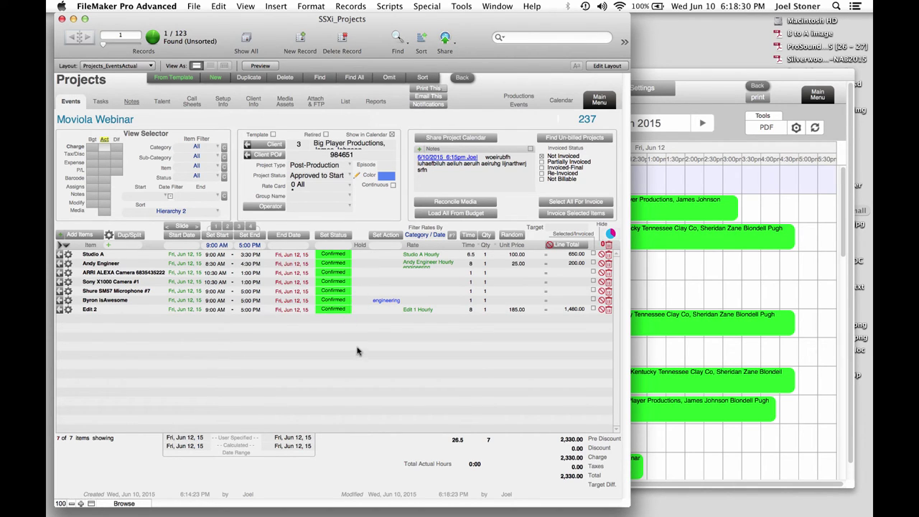
Add the Arri 505395 Lens kit 1 - (5X) for Arrisun 5 from the Equipment category to the project
left_click(109, 236)
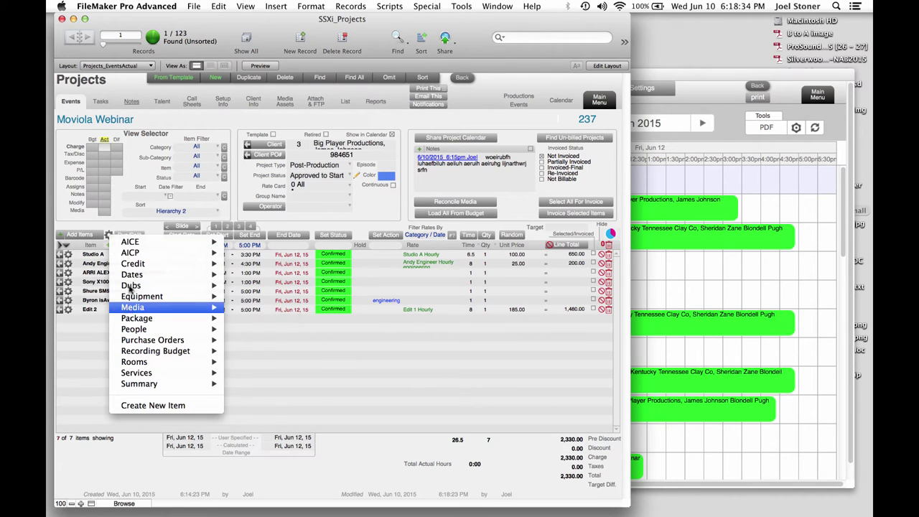
mouse_move(140, 296)
mouse_move(317, 327)
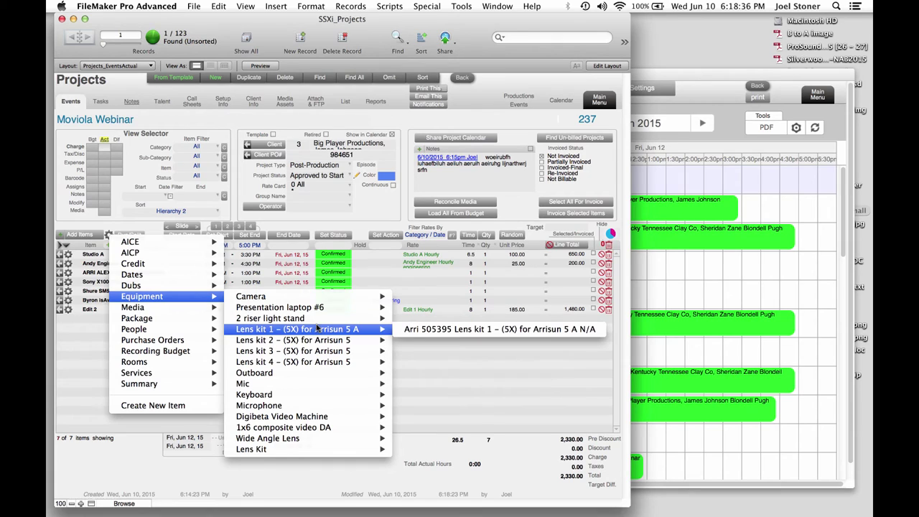
left_click(413, 329)
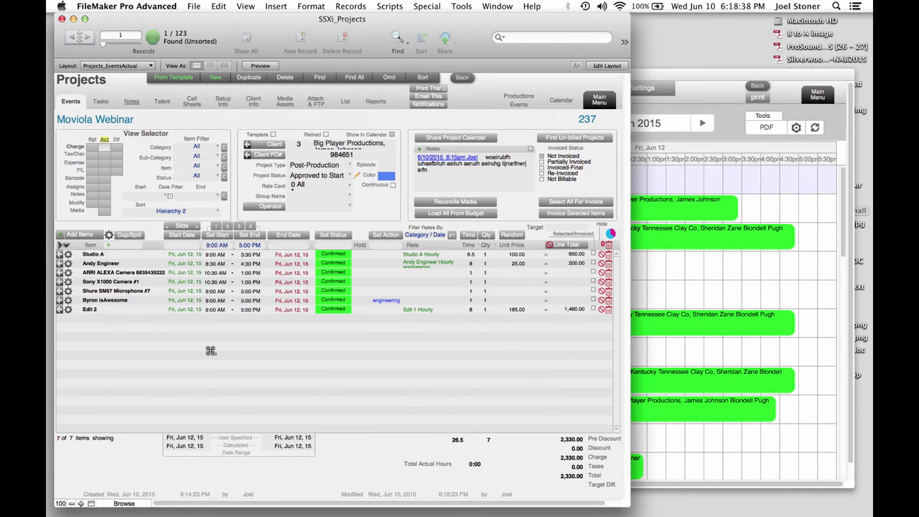
Search the items for "meal" and add Catering to the project
left_click(117, 247)
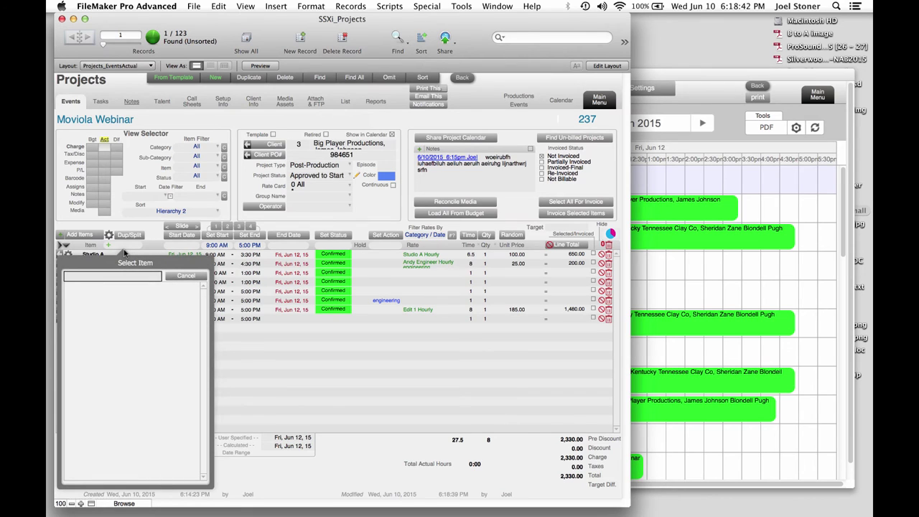
type("meal")
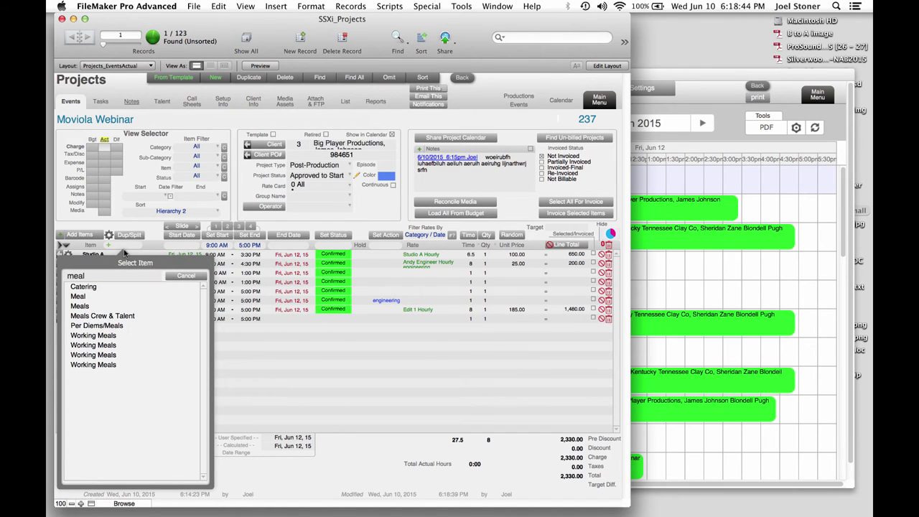
left_click(81, 295)
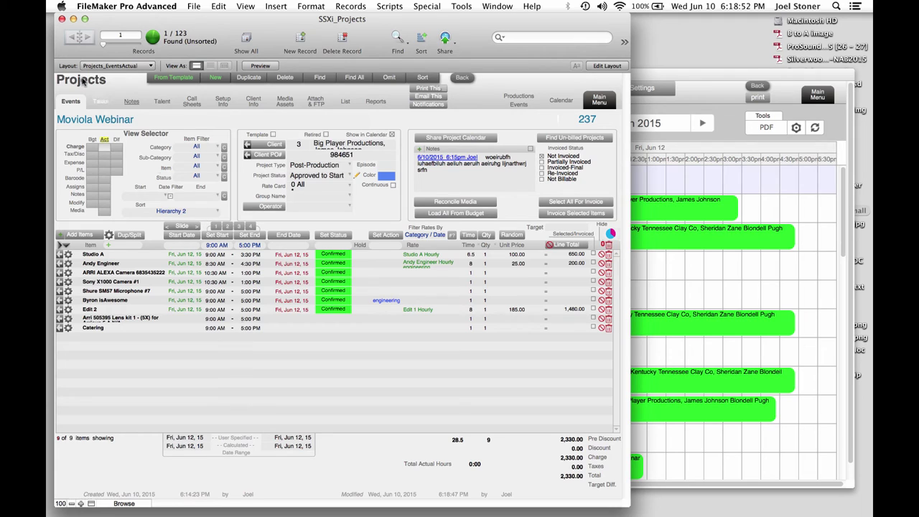
Create a project task named "dtkuedtyftu ryufhjmyig" with a due date of June 12, 2015
left_click(101, 103)
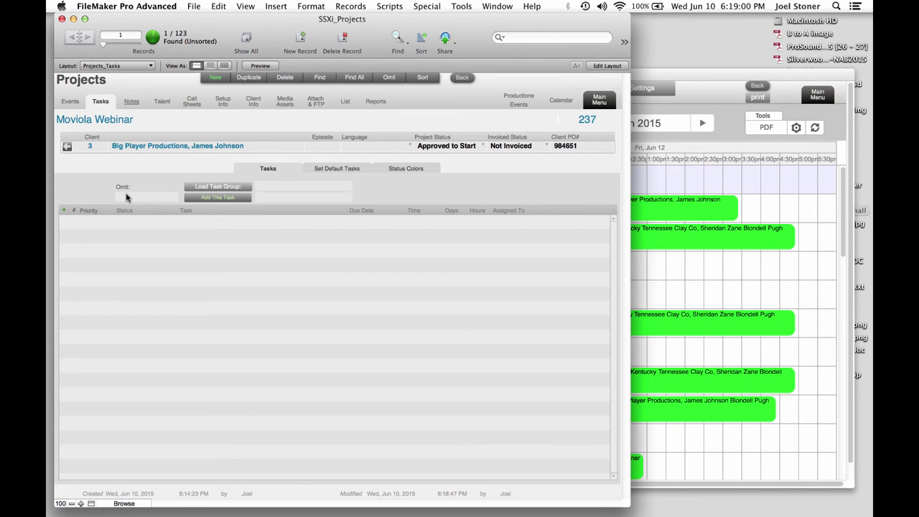
left_click(66, 212)
type("dtkuedtyftu ryufhjmyig")
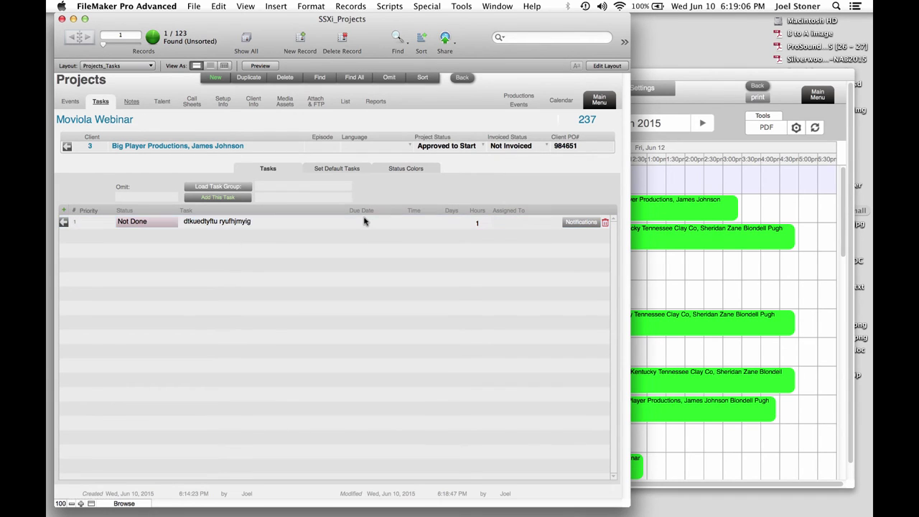
left_click(364, 223)
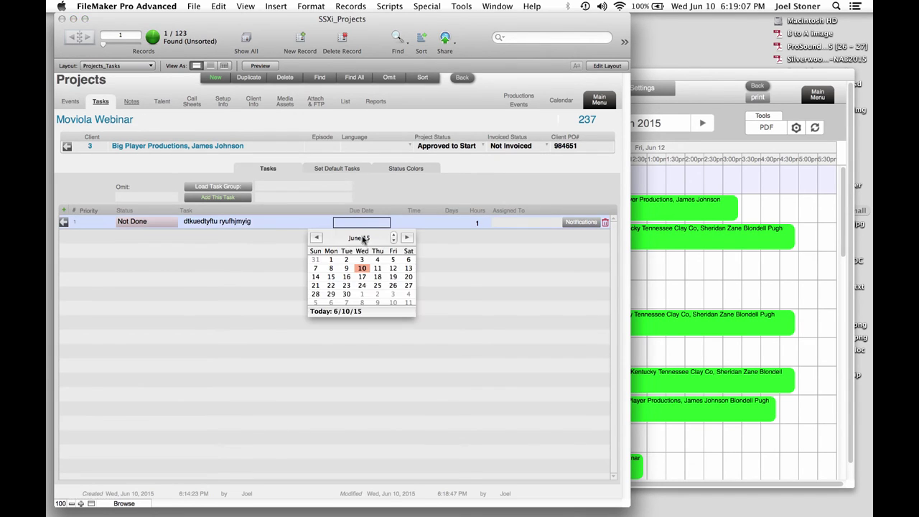
left_click(391, 268)
Assign the task to two individual employees and to the Assistant title group
left_click(511, 224)
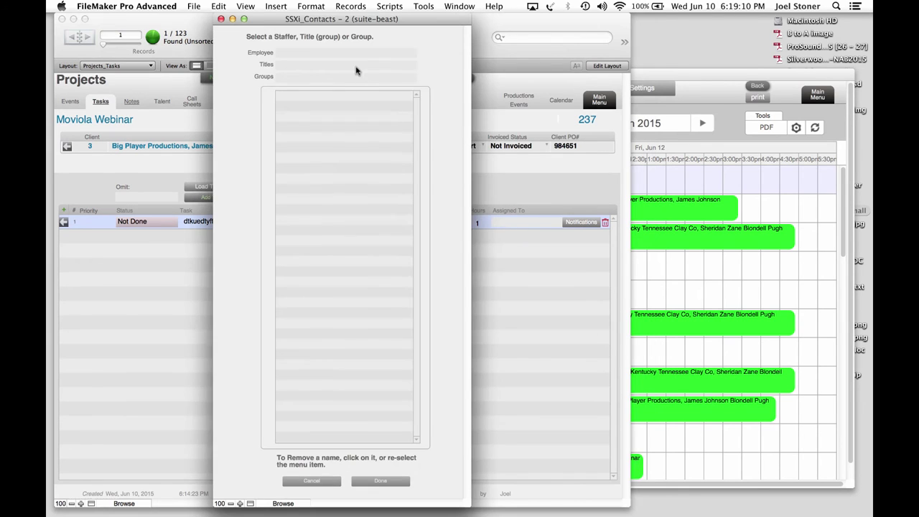
left_click(349, 53)
left_click(353, 86)
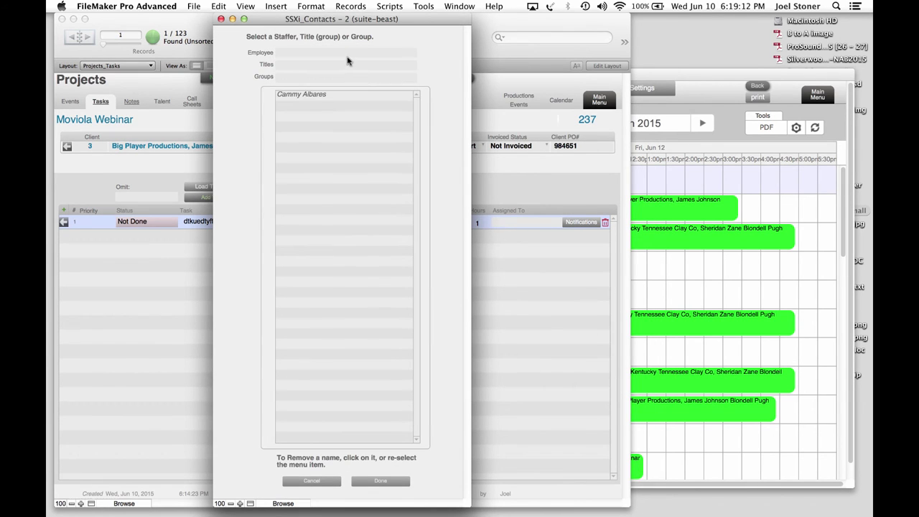
left_click(348, 54)
left_click(337, 164)
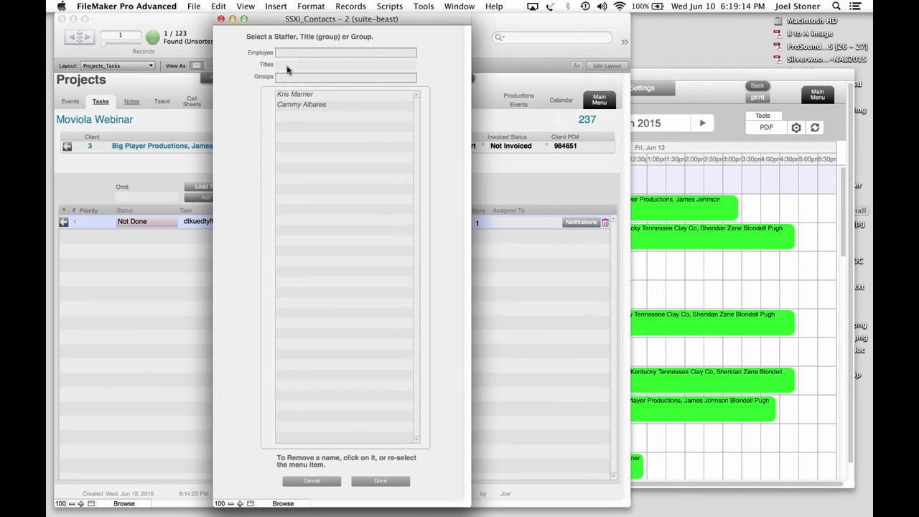
left_click(287, 69)
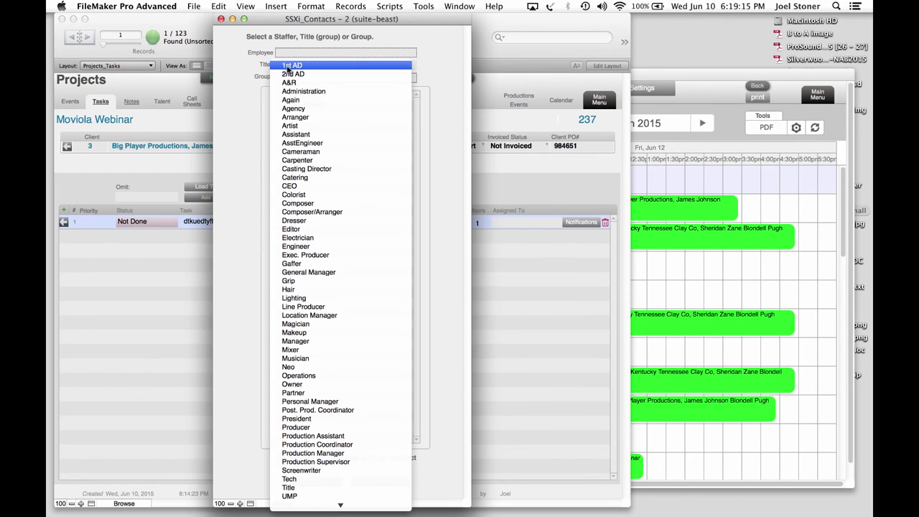
left_click(323, 136)
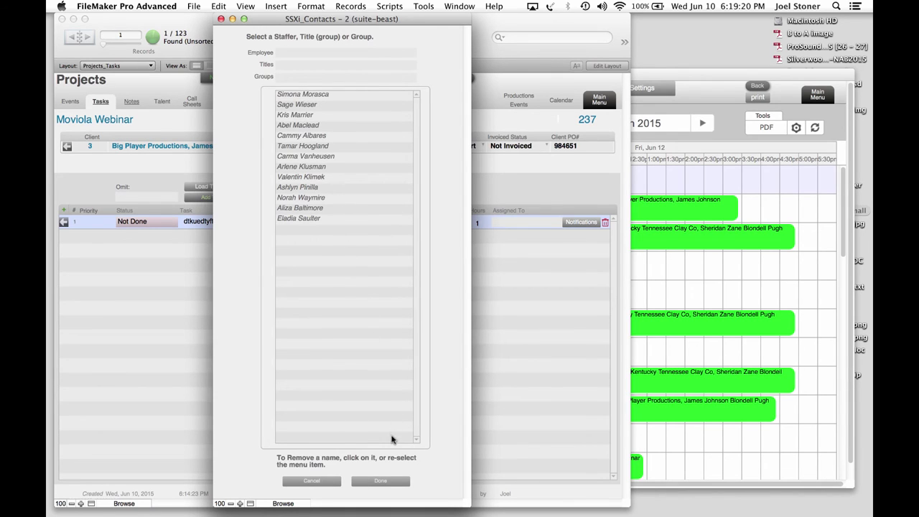
left_click(386, 482)
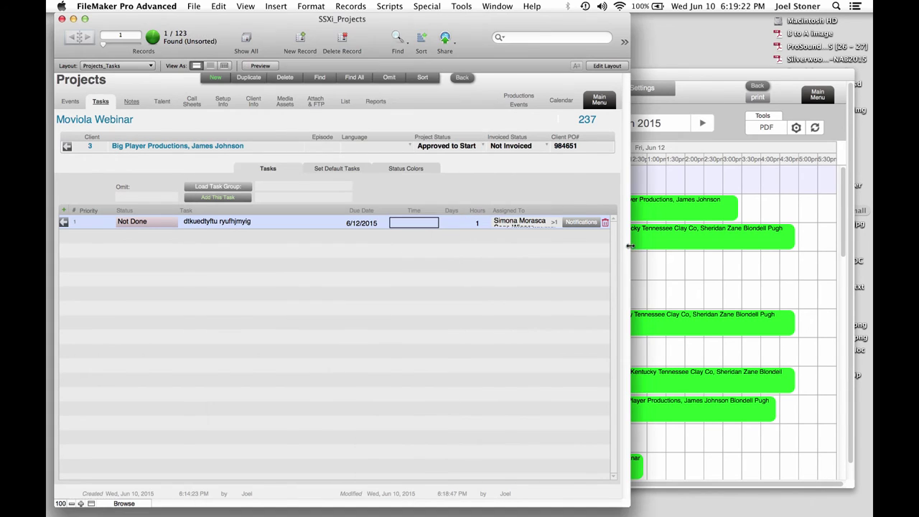
Add two notification times to the task, 1 day before and 1 hour before it is due
left_click(582, 223)
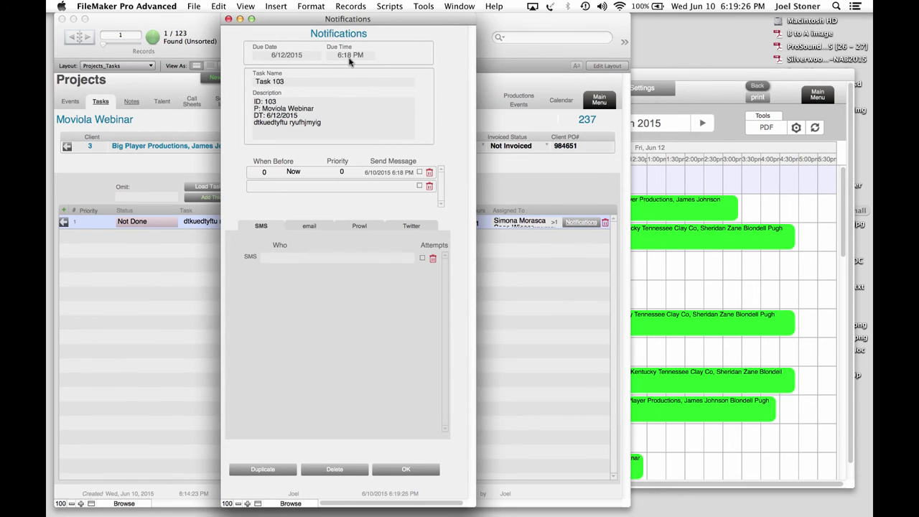
left_click(264, 186)
type("1")
left_click(302, 187)
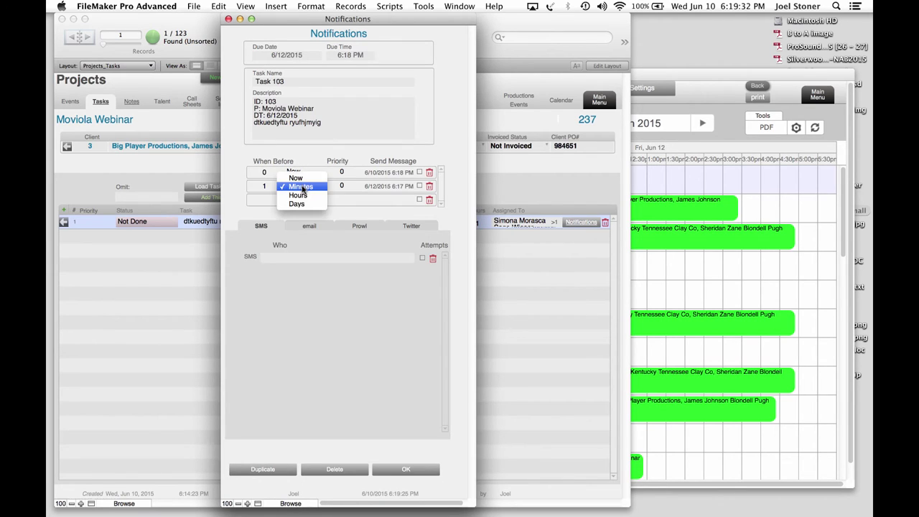
left_click(291, 205)
left_click(277, 199)
type("1")
left_click(294, 200)
left_click(298, 209)
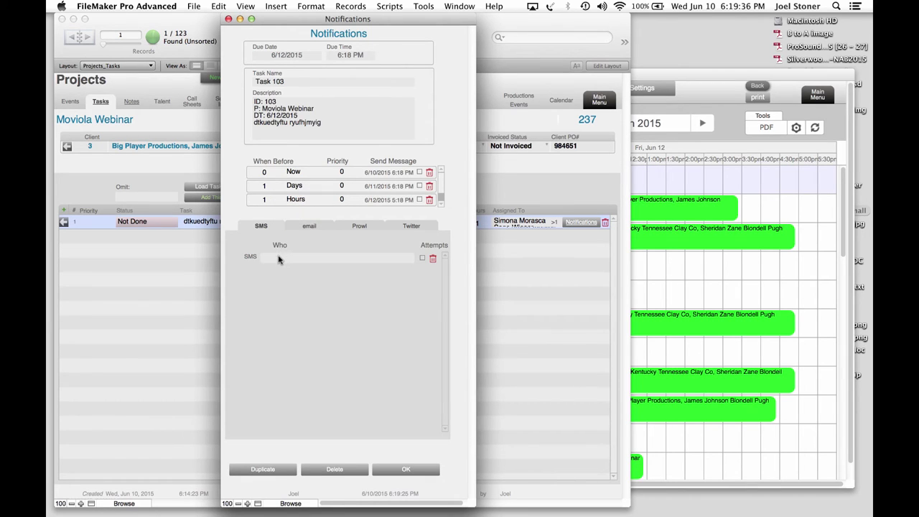
Add an SMS recipient to the task's notifications, open the email recipient field, and accept the notification settings
left_click(286, 259)
left_click(288, 262)
left_click(307, 227)
left_click(291, 259)
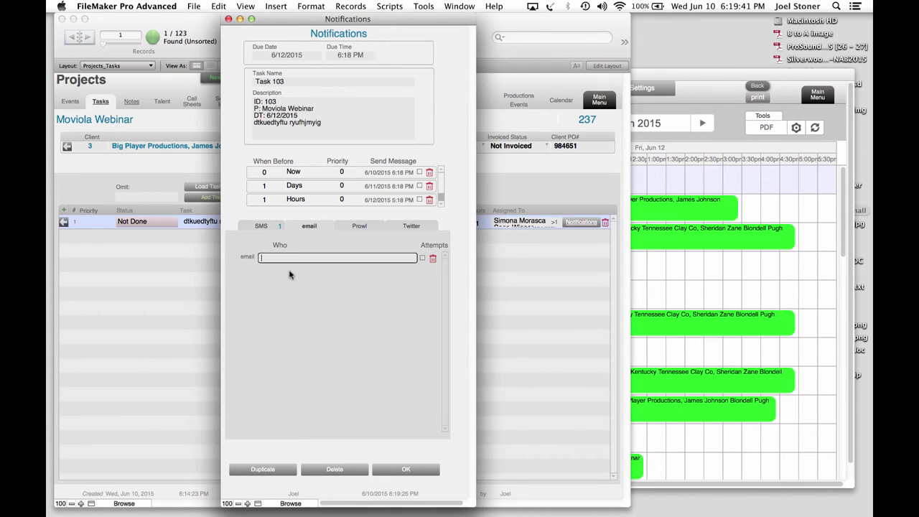
left_click(407, 470)
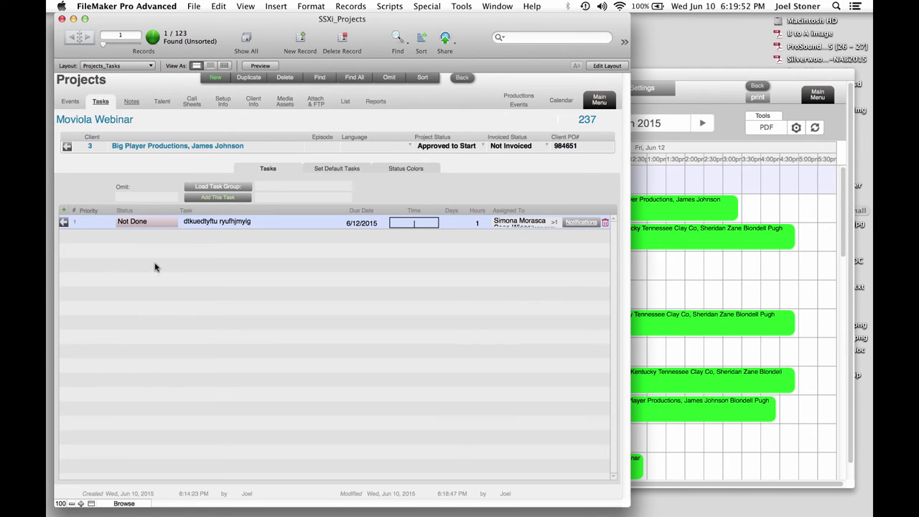
Load the Edit Session task group into the project's tasks
left_click(285, 188)
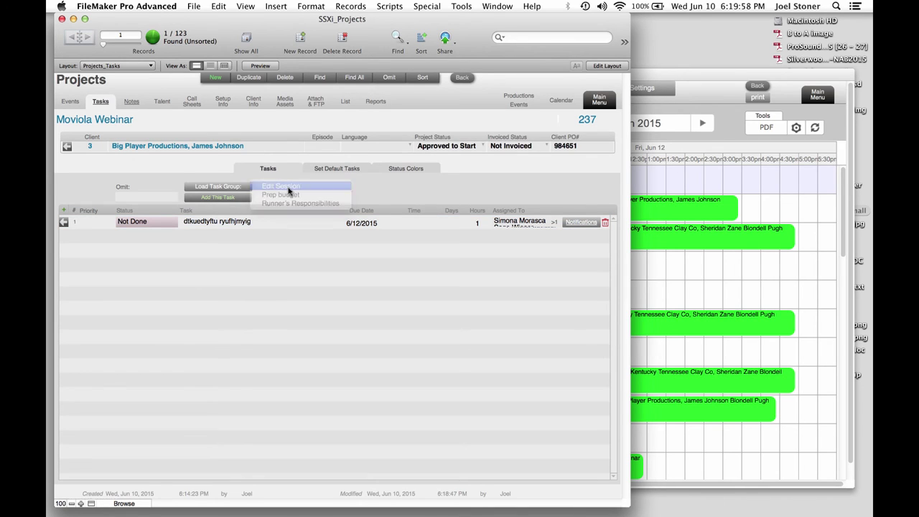
left_click(290, 188)
left_click(218, 187)
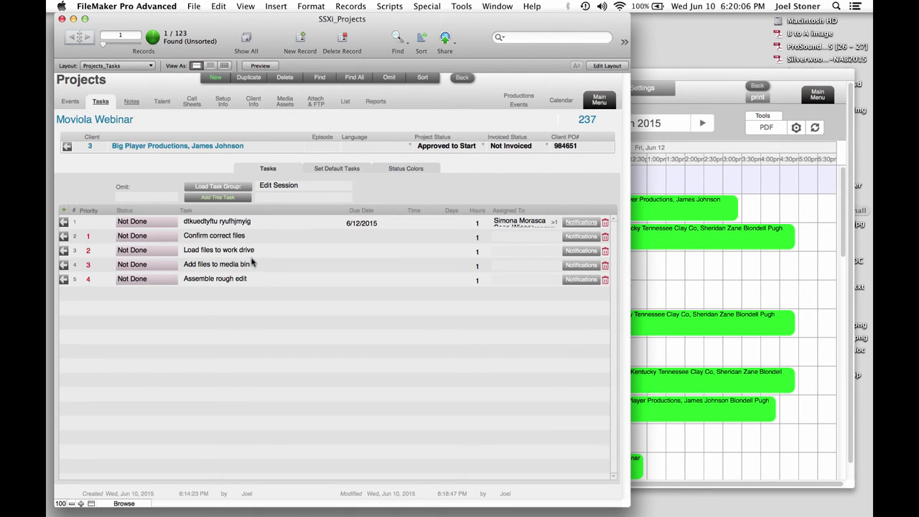
Set the status of "Confirm correct files" to Created, "Load files to work drive" to Completed, and "Add files to media bin" to In Progress
left_click(153, 237)
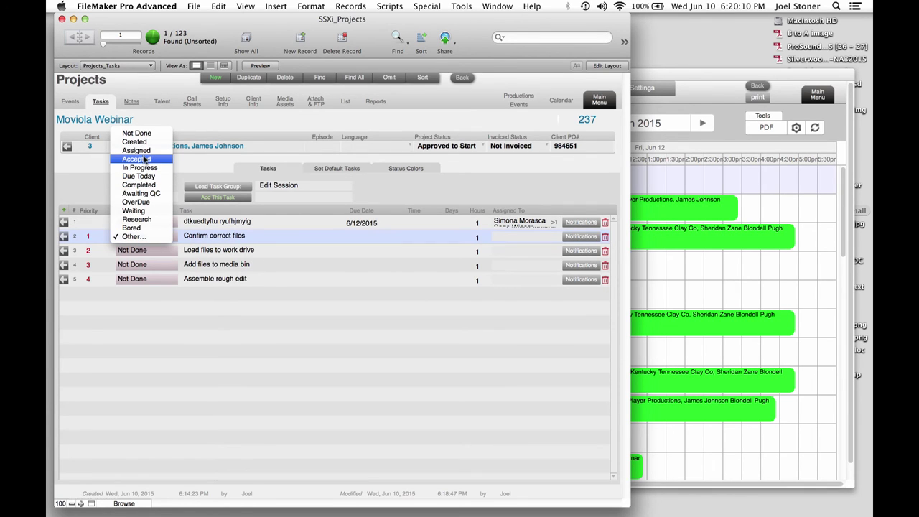
left_click(143, 144)
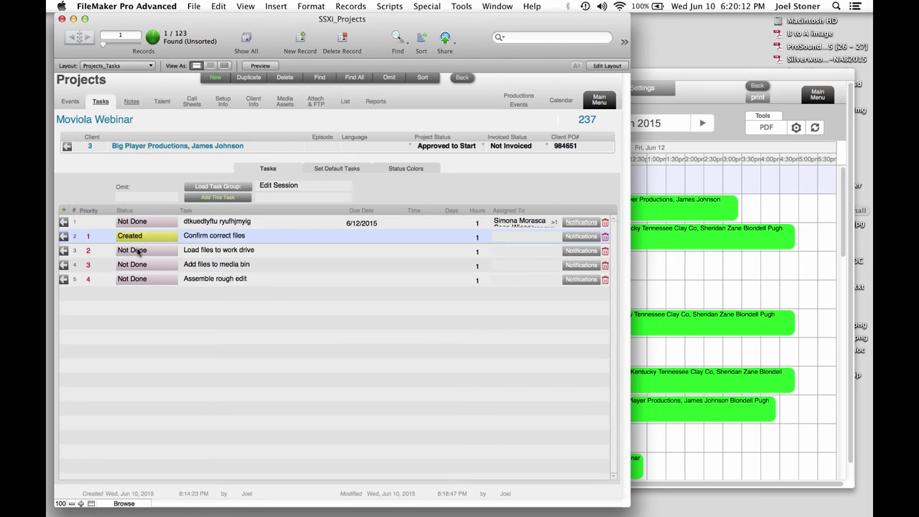
left_click(139, 251)
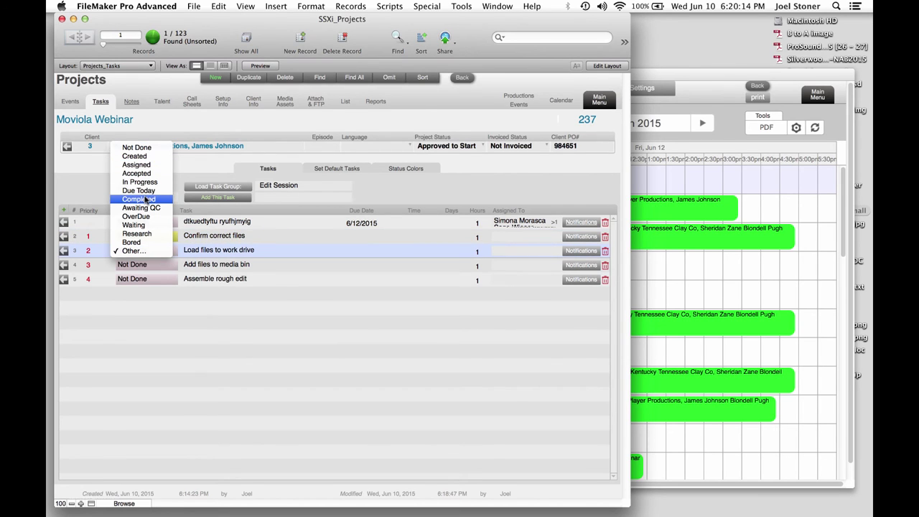
left_click(144, 199)
left_click(145, 266)
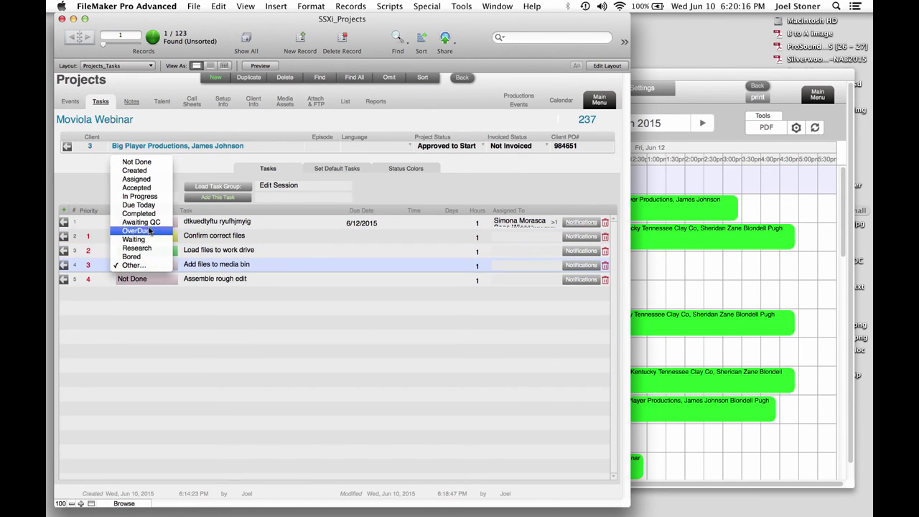
left_click(147, 196)
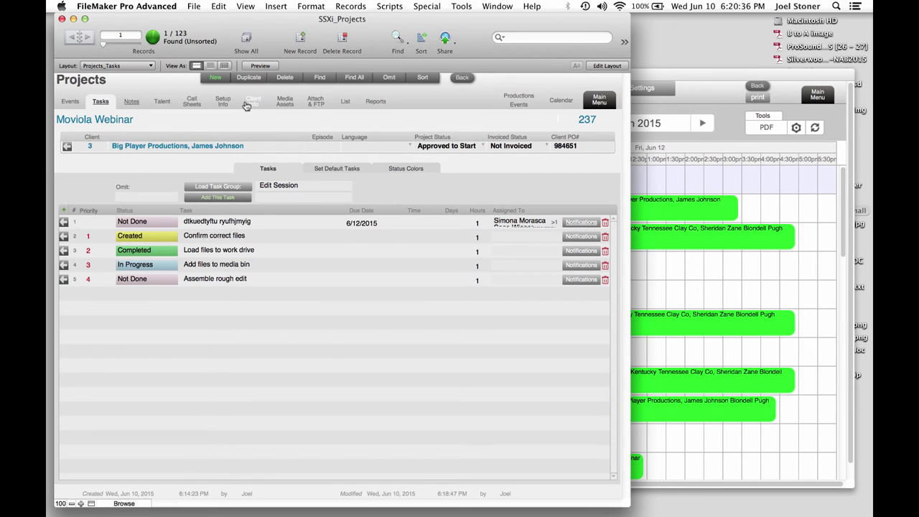
Create two media assets for the Moviola Webinar project, titled HD1 and HD2
left_click(285, 101)
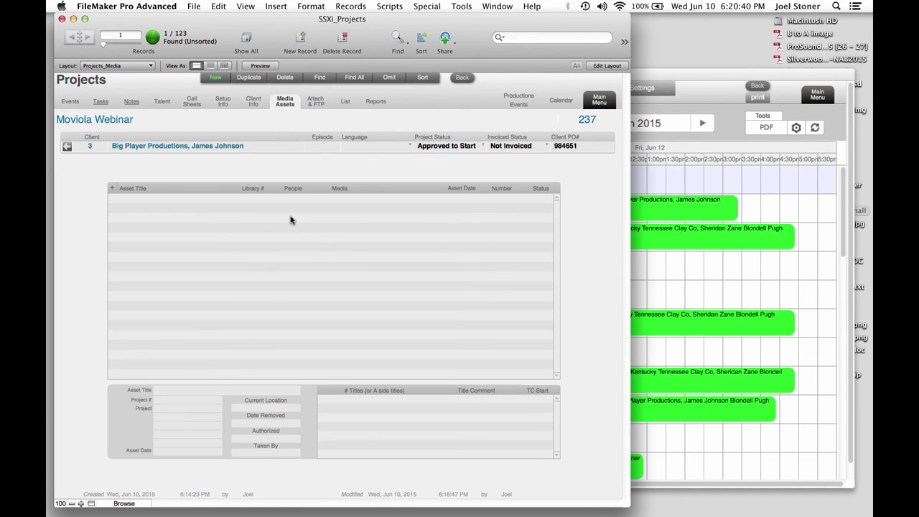
left_click(113, 190)
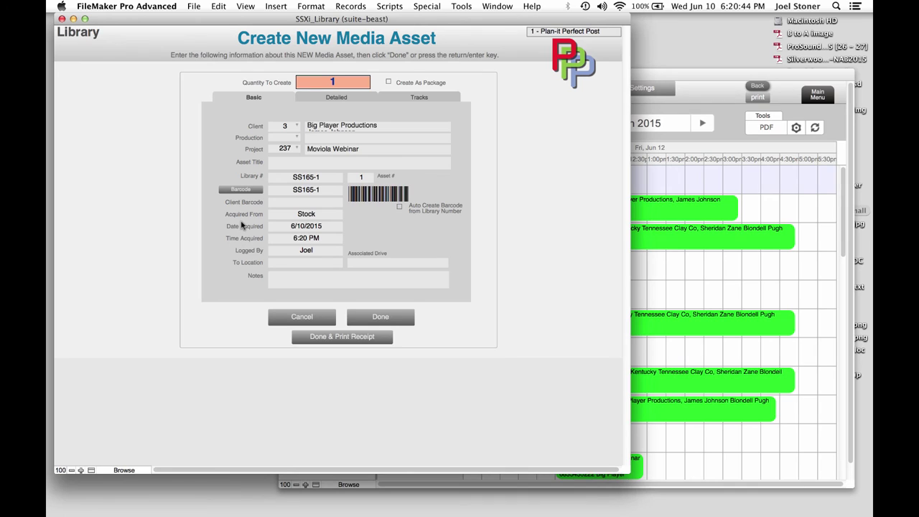
type("2")
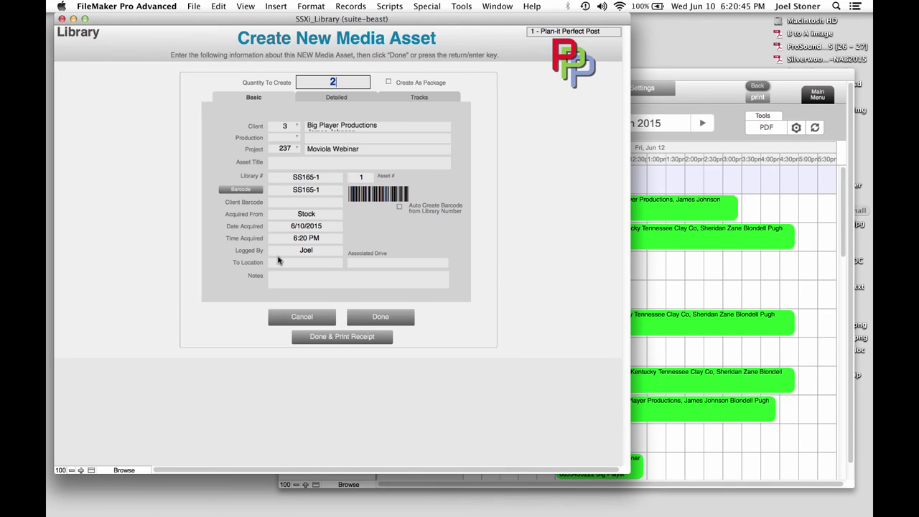
left_click(296, 164)
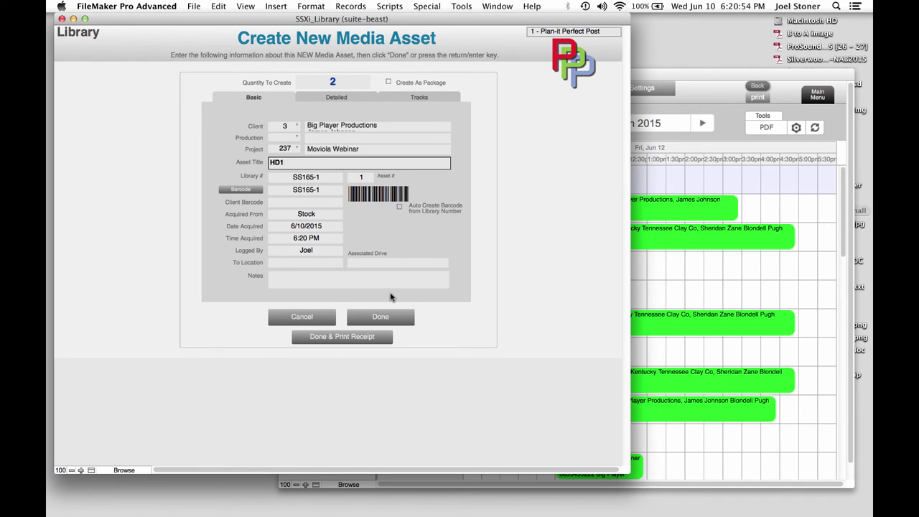
left_click(391, 318)
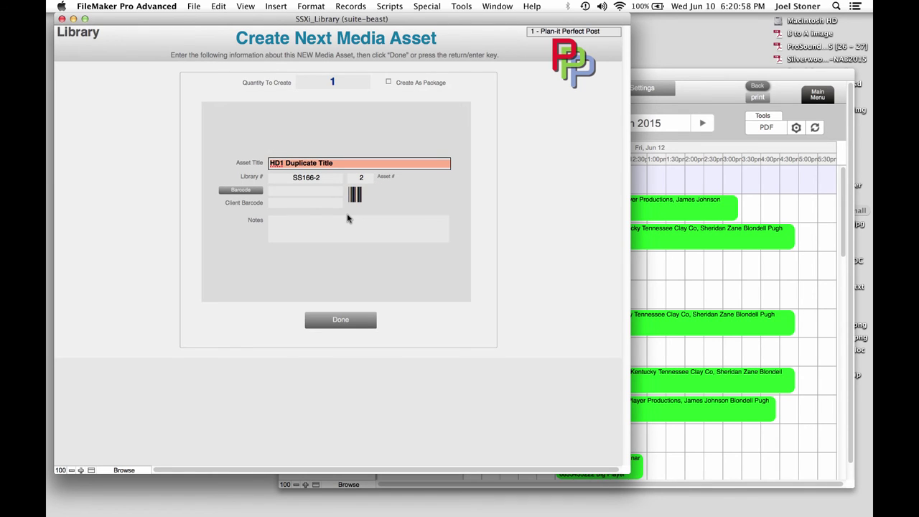
type("HD2")
left_click(354, 322)
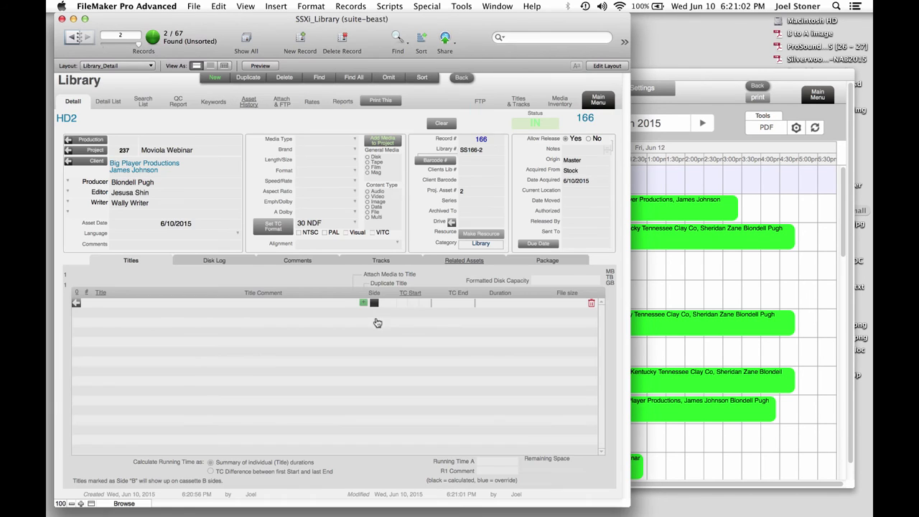
Add three titles to the HD1 library record: "fyukfyuk", "io.gkjhvfdgsfz" and "fgbxfgncvbn"
left_click(72, 38)
left_click(85, 37)
left_click(75, 37)
left_click(111, 306)
type("fyukfyuk")
left_click(125, 311)
type("io.gkjhvfdgsfz")
left_click(100, 335)
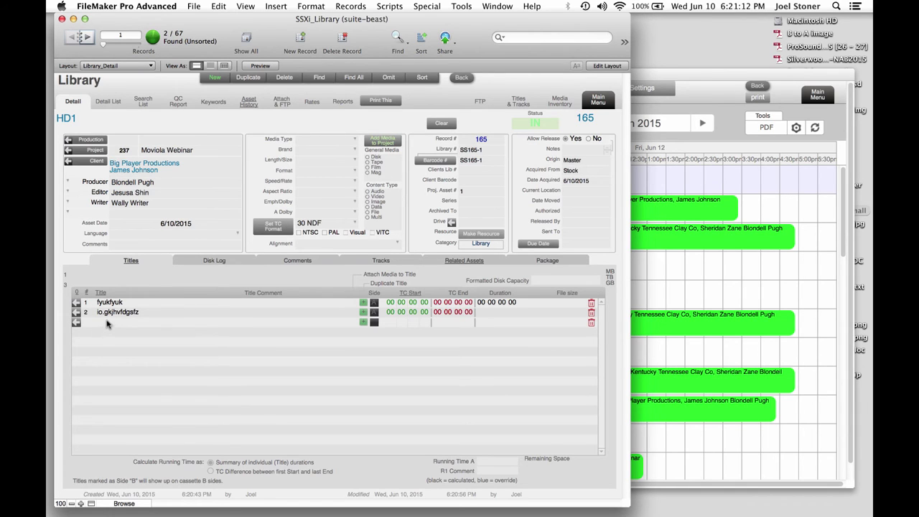
left_click(108, 321)
type("fgbxfgncvbn")
left_click(158, 288)
type("f")
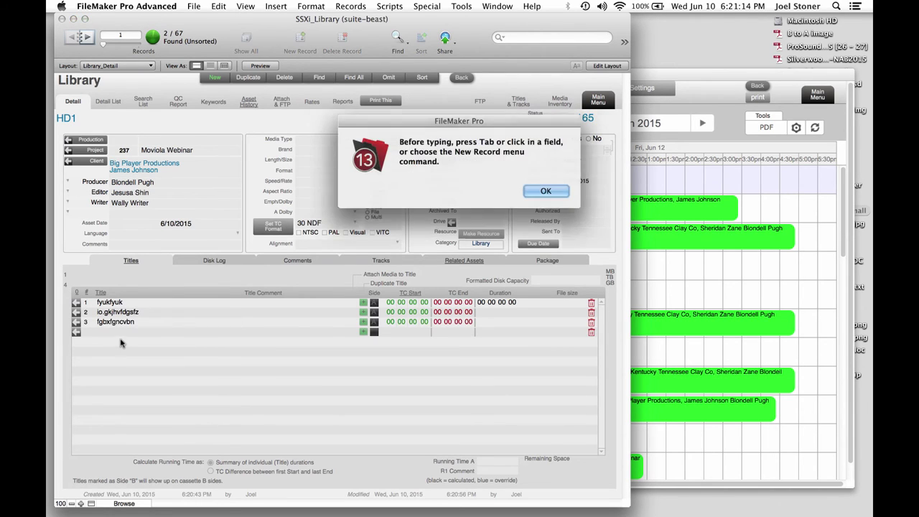
left_click(599, 189)
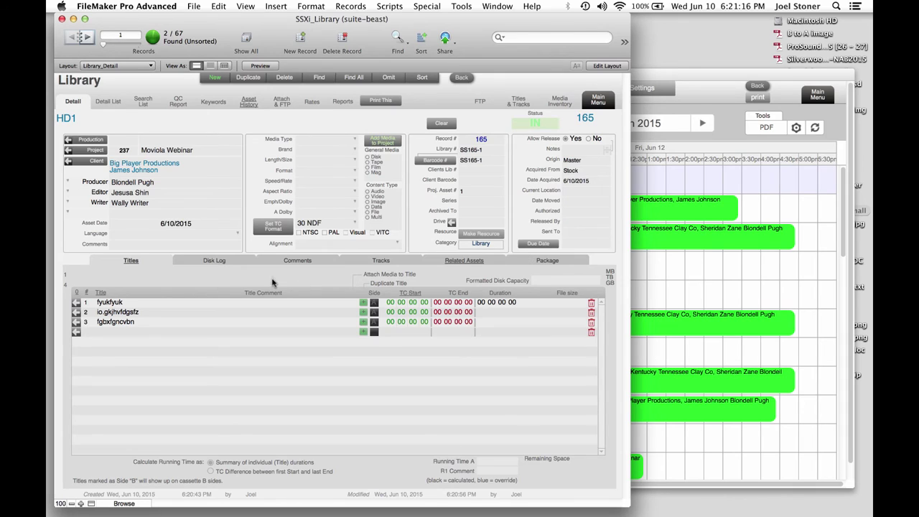
Start logging a directory in HD1's disk log, capturing Timecode Begin, Timecode End and GPS metadata
left_click(222, 264)
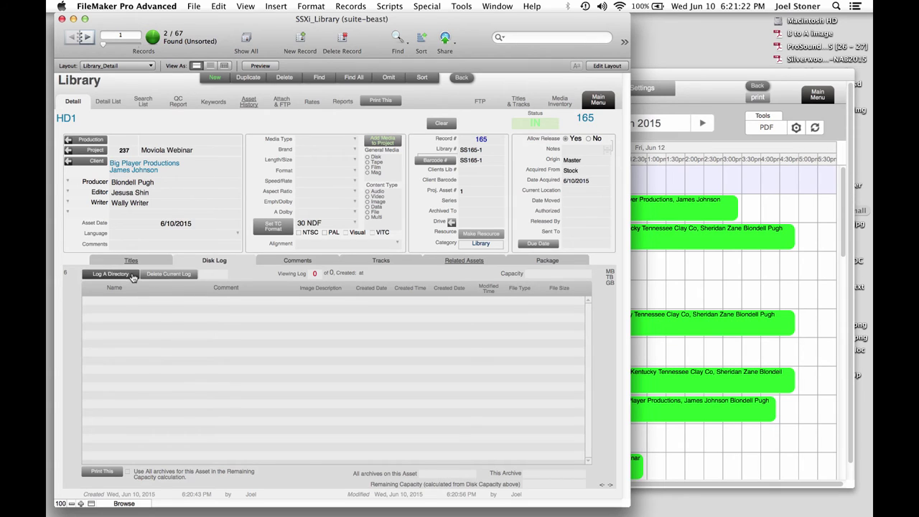
left_click(109, 273)
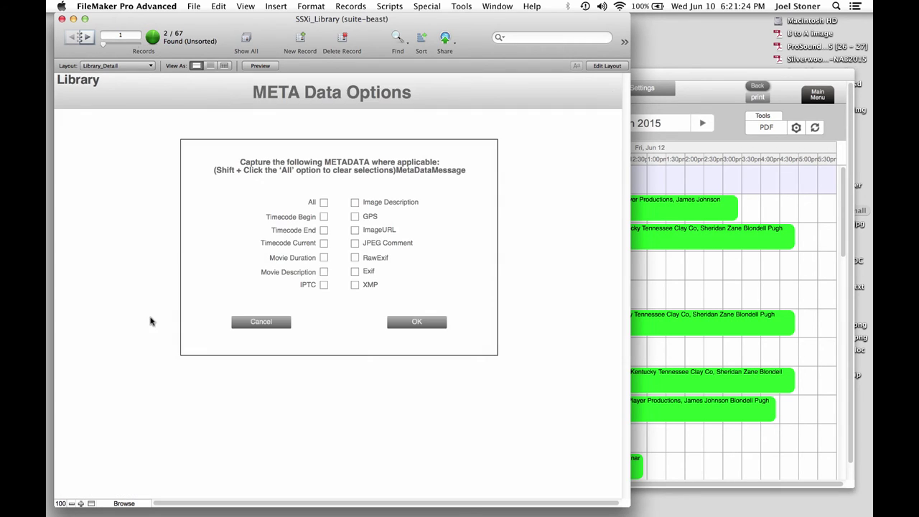
left_click(323, 217)
left_click(323, 229)
left_click(354, 216)
left_click(411, 325)
left_click(412, 326)
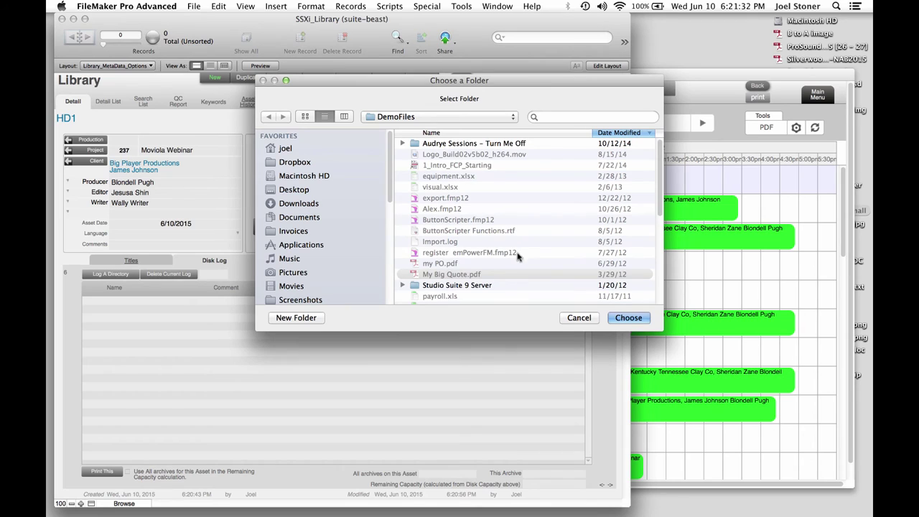
Choose the Introducing_Final_Cut_Pro folder in DemoFiles as the directory to log, and collapse and re-expand its Media folder in the log
scroll(439, 280, "down", 2)
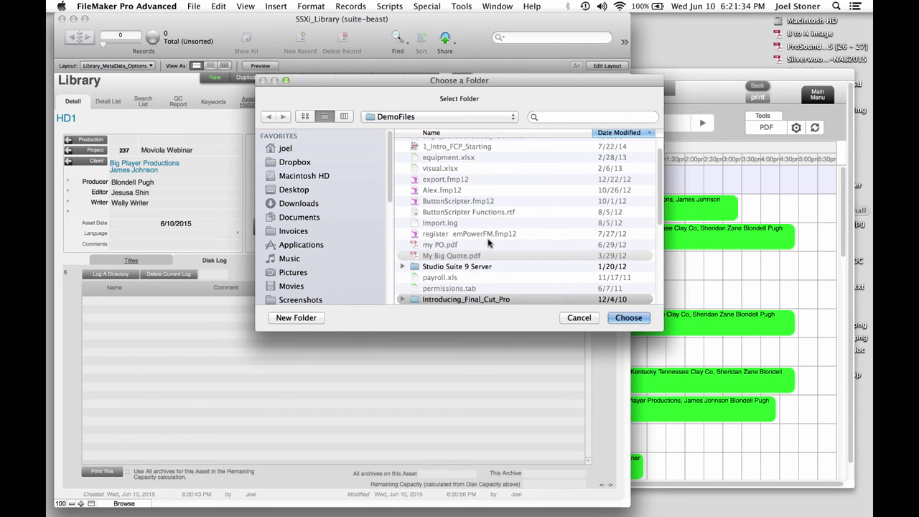
scroll(491, 248, "down", 3)
left_click(458, 245)
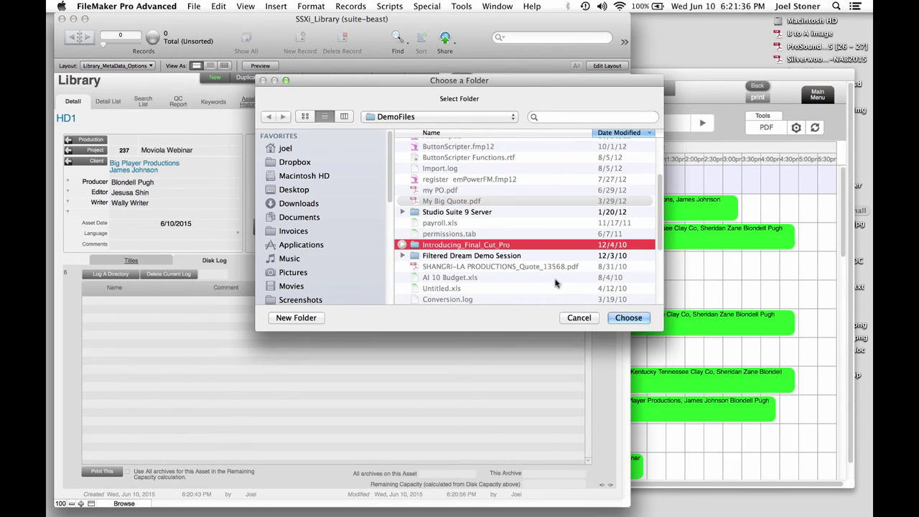
left_click(629, 318)
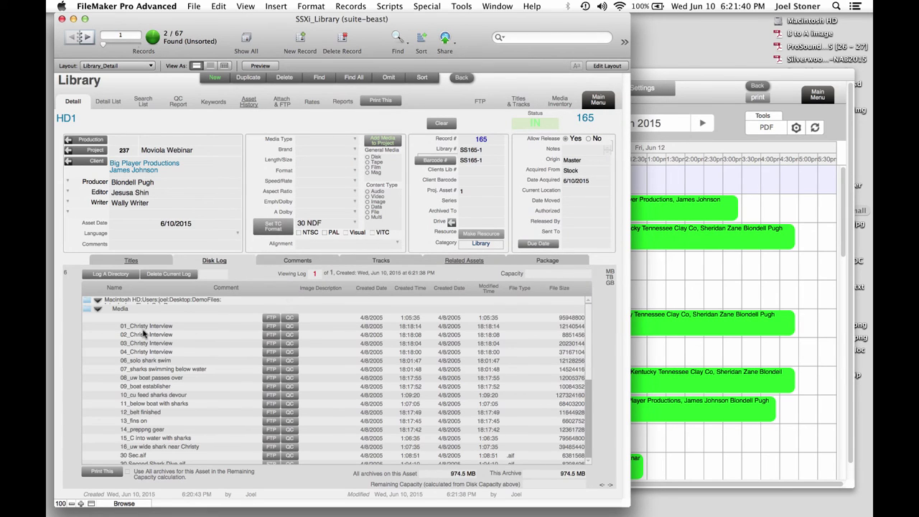
left_click(98, 310)
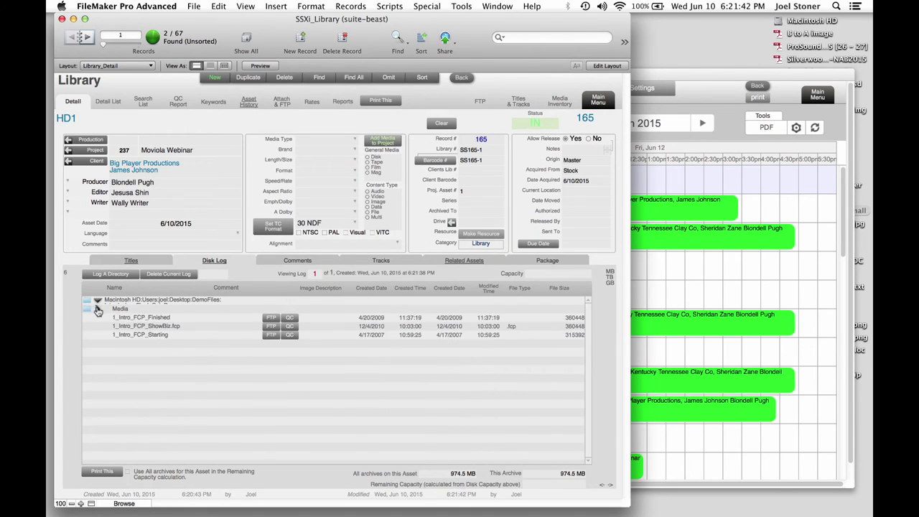
left_click(98, 310)
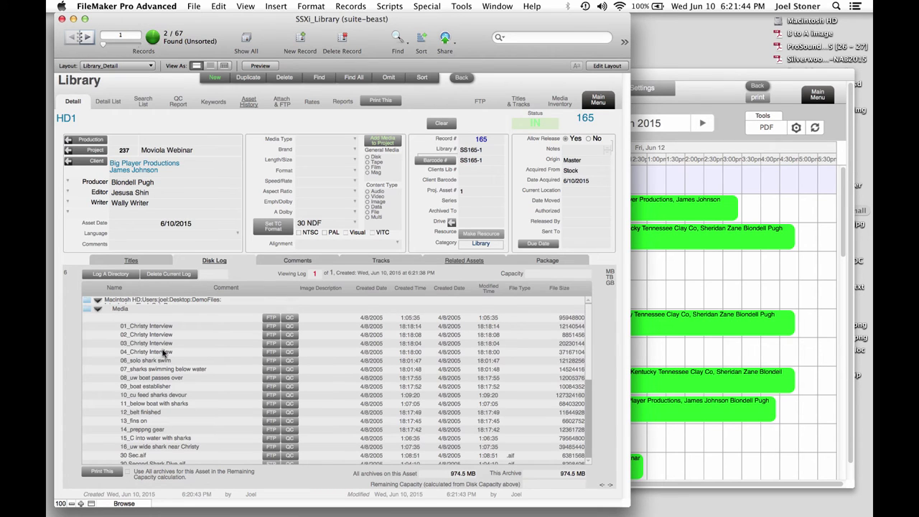
Launch the 06_solo shark swim clip from HD1's disk log, play it through and close it
left_click(162, 364)
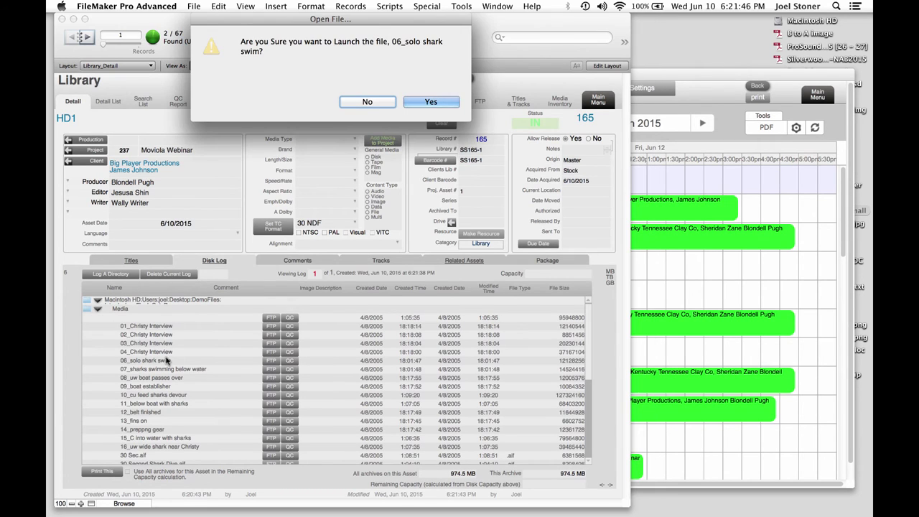
left_click(427, 103)
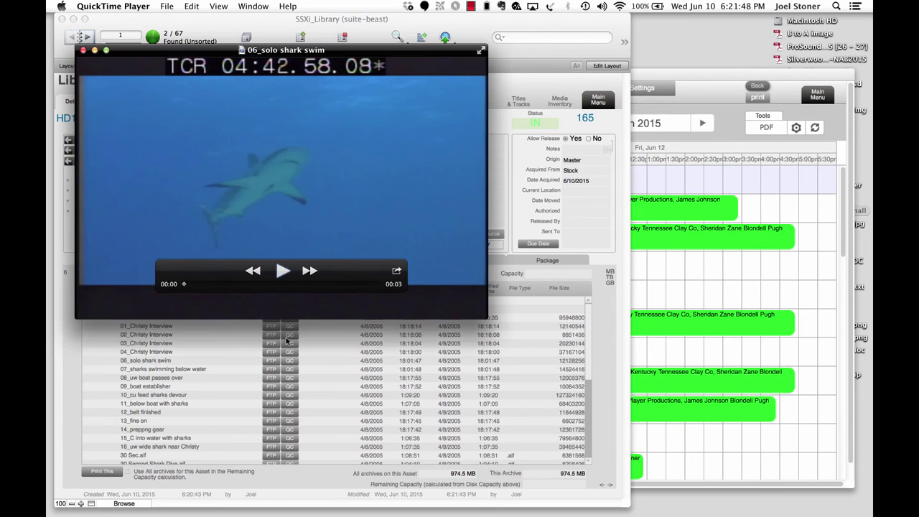
left_click(293, 270)
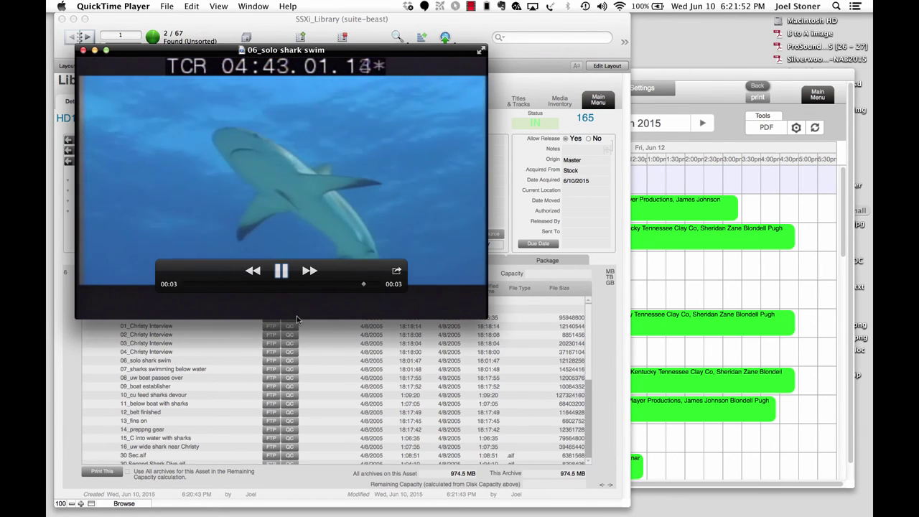
key("space")
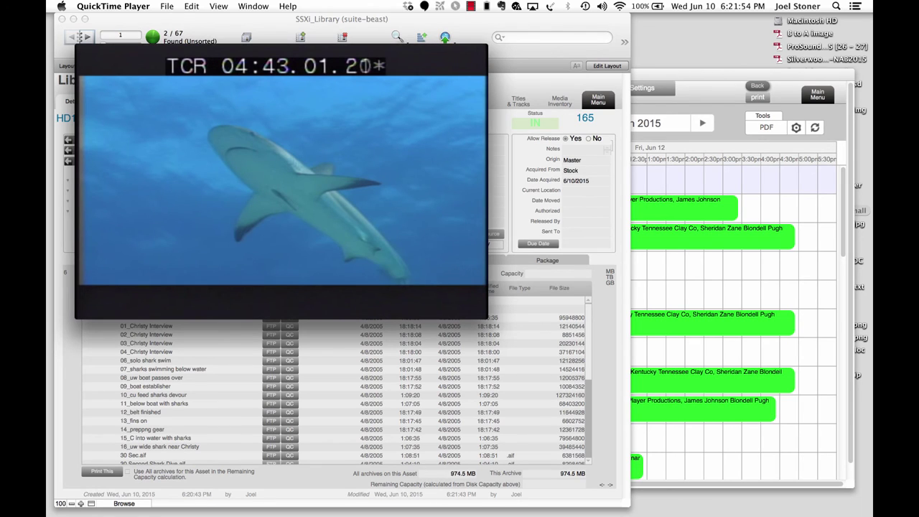
mouse_move(296, 310)
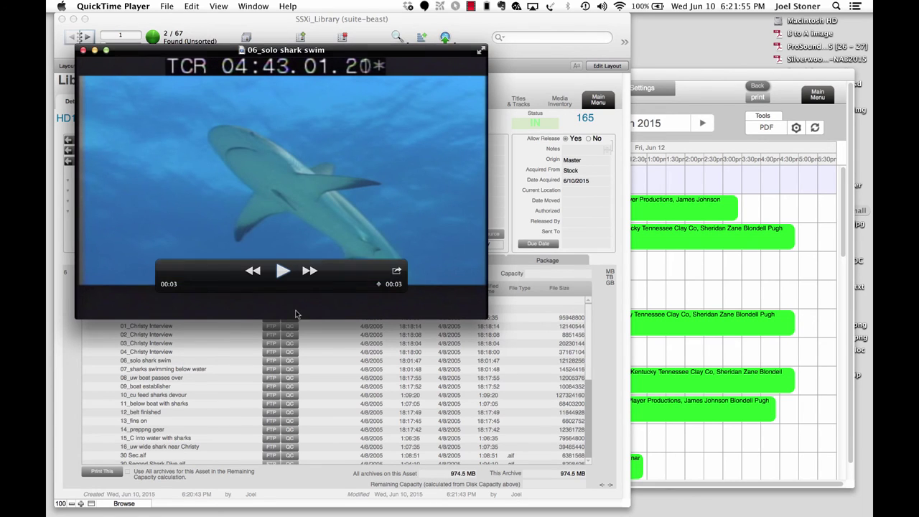
left_click(83, 50)
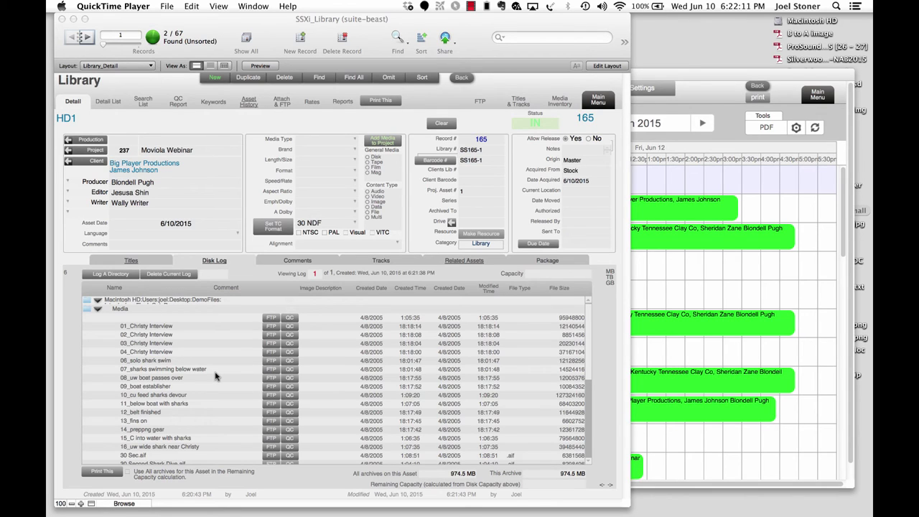
left_click(123, 280)
left_click(122, 277)
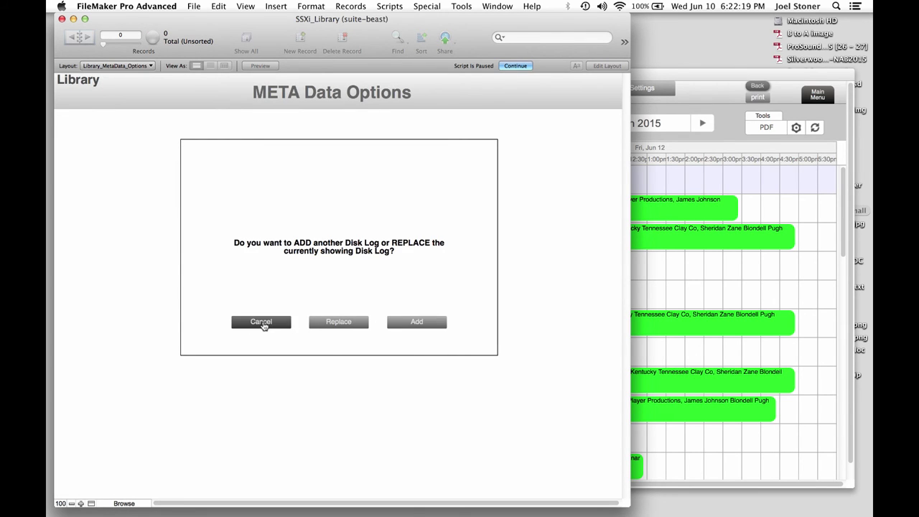
left_click(264, 324)
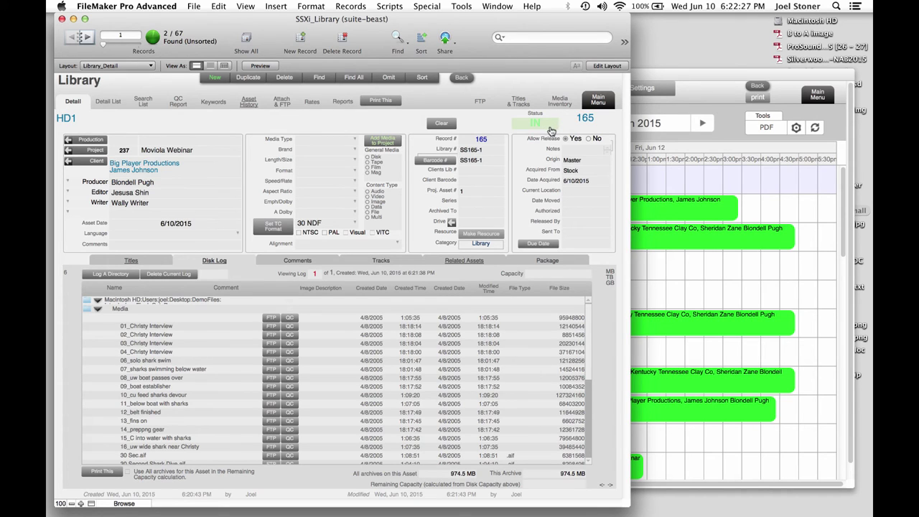
Check HD1's asset history and attach the desktop's DemoFiles folder to the record as a file reference
left_click(249, 102)
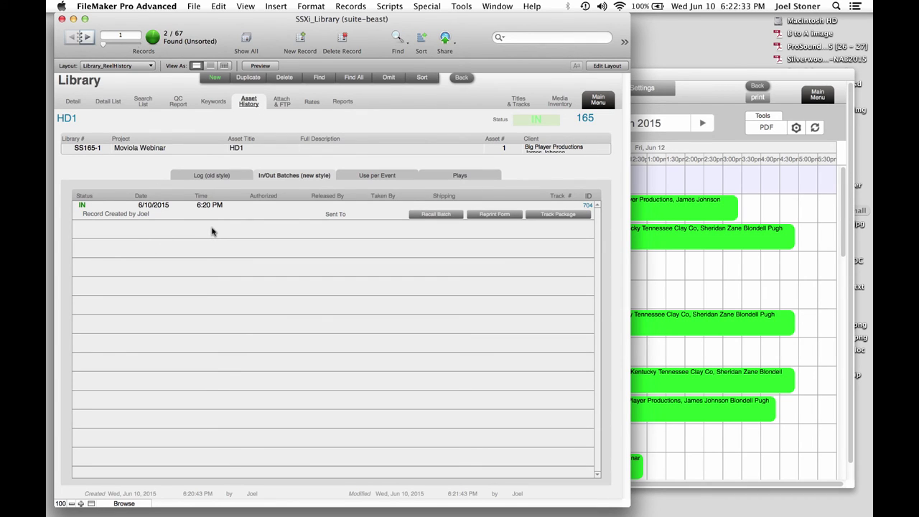
left_click(282, 103)
left_click(675, 79)
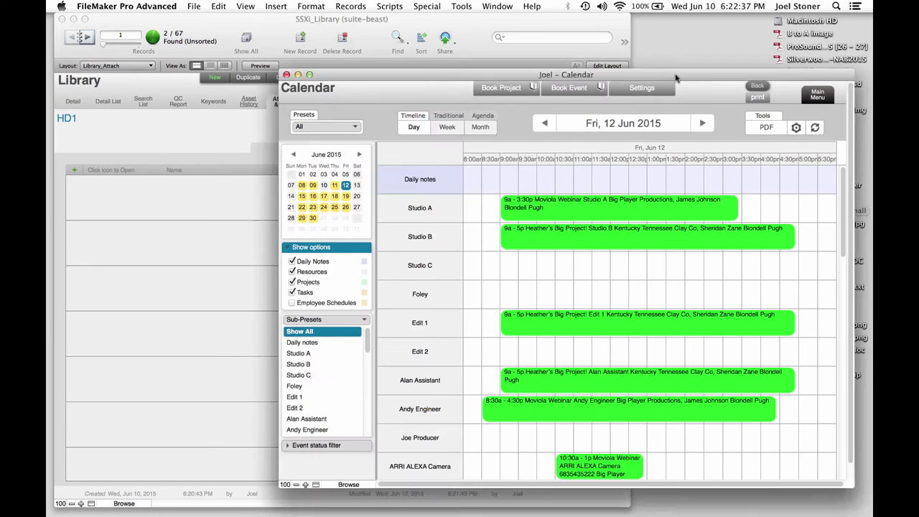
left_click(726, 223)
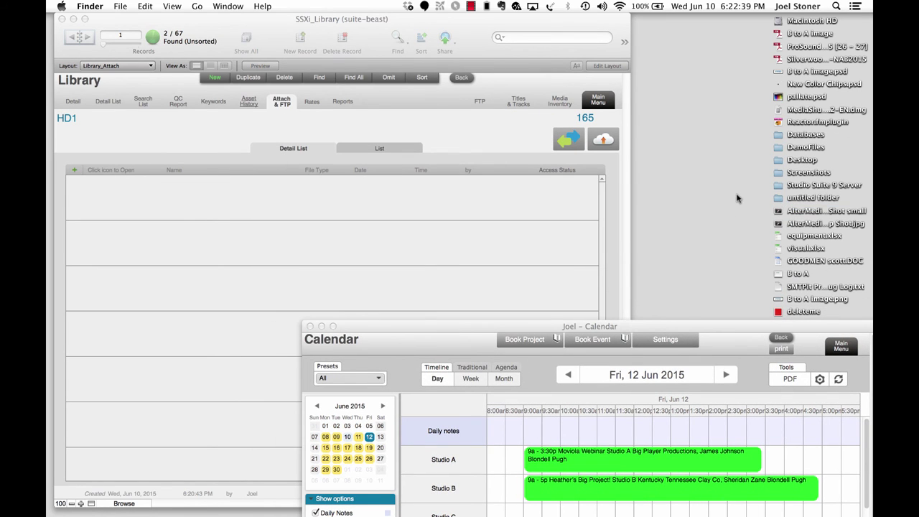
left_click_drag(778, 147, 195, 214)
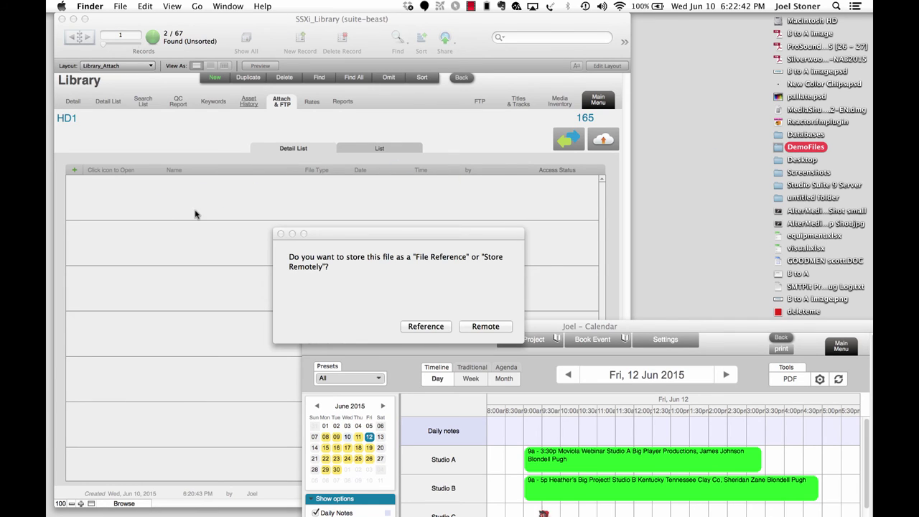
left_click(438, 327)
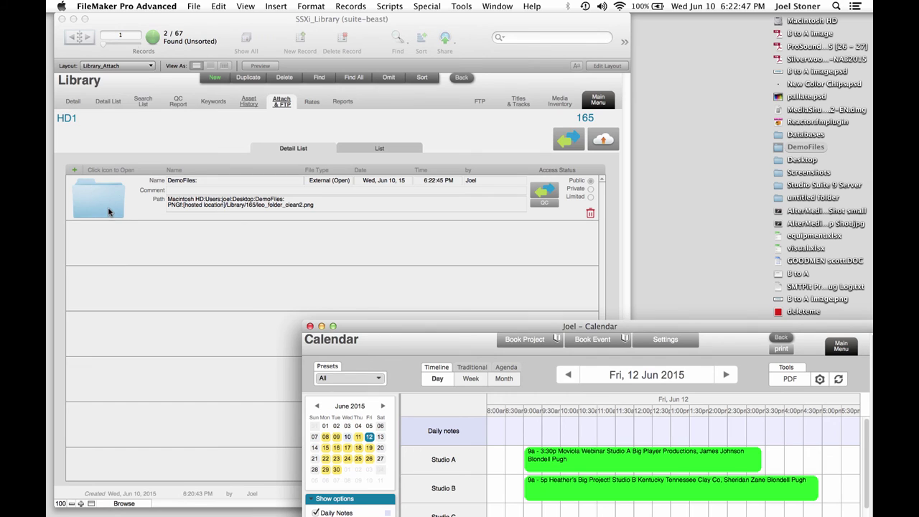
Open the DemoFiles folder from its attachment on the HD1 record, view its contents and close it
left_click(108, 210)
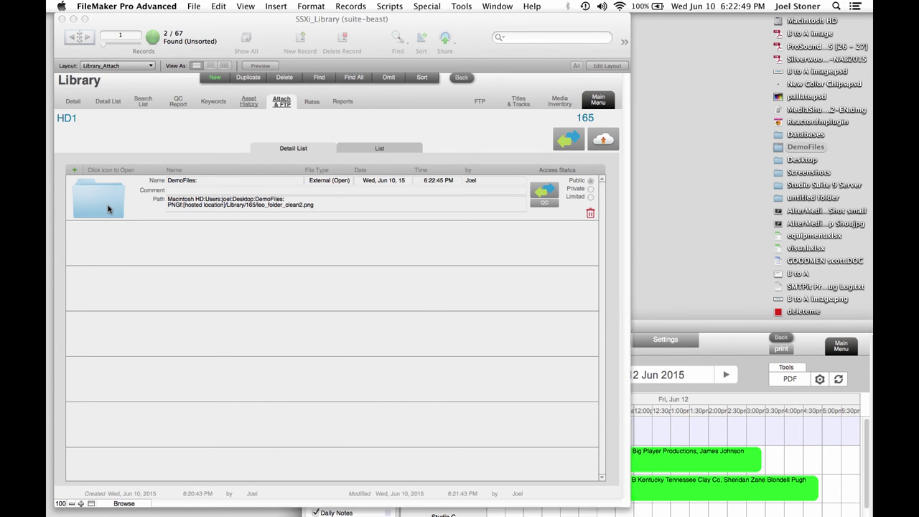
left_click(110, 211)
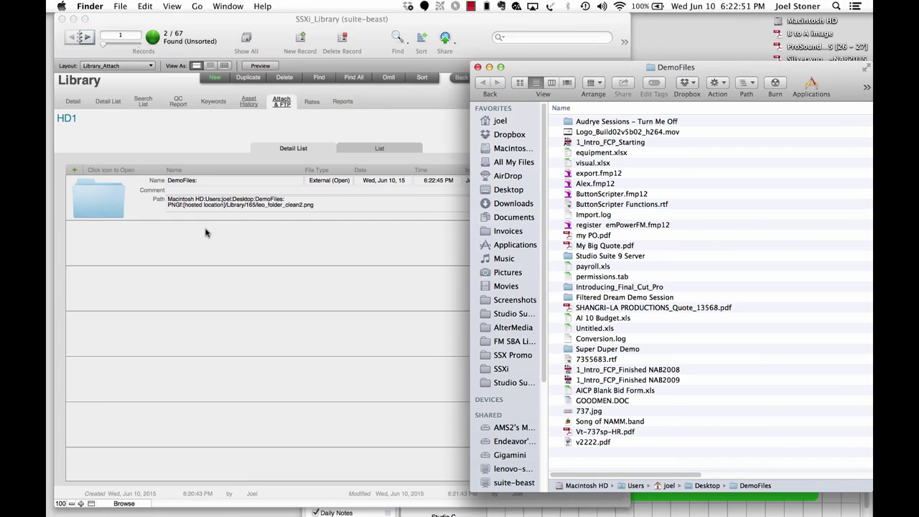
left_click_drag(666, 68, 536, 61)
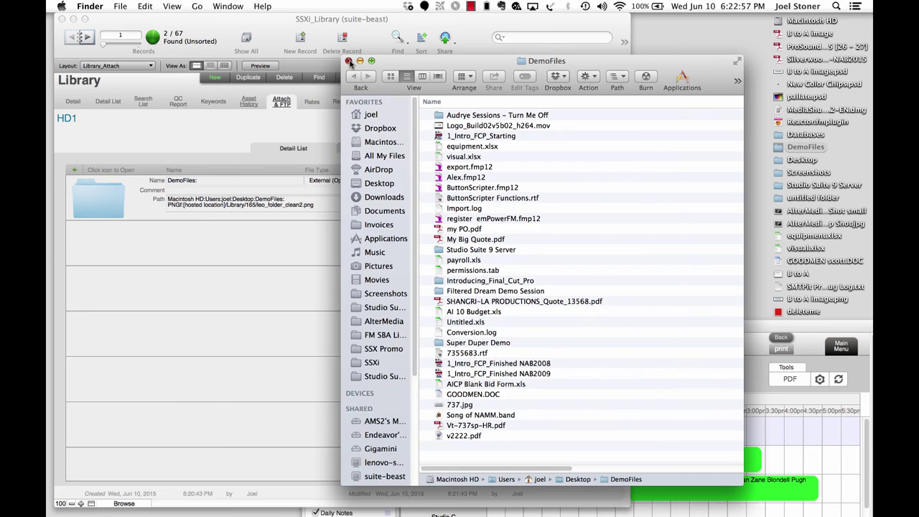
left_click(349, 62)
Attach the desktop image AlterMedia Group Shot small.jpg to HD1, storing it remotely
left_click(779, 212)
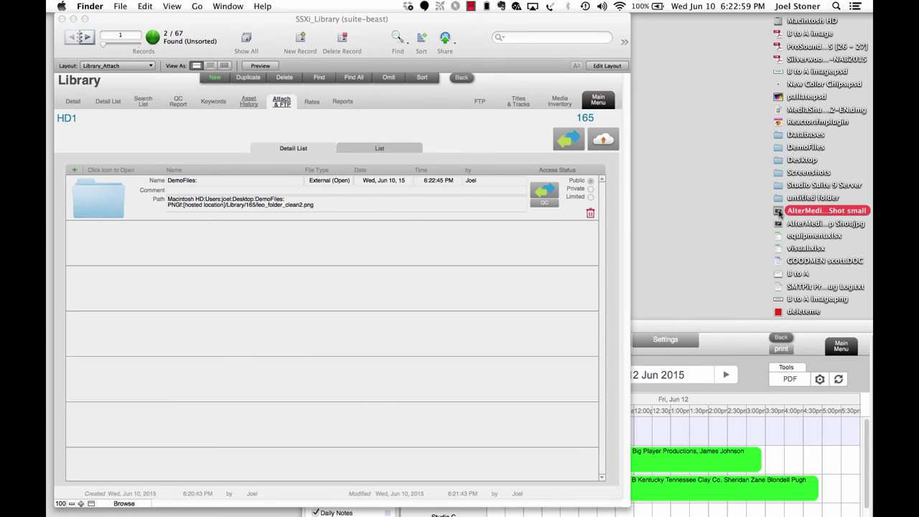
left_click_drag(780, 213, 117, 244)
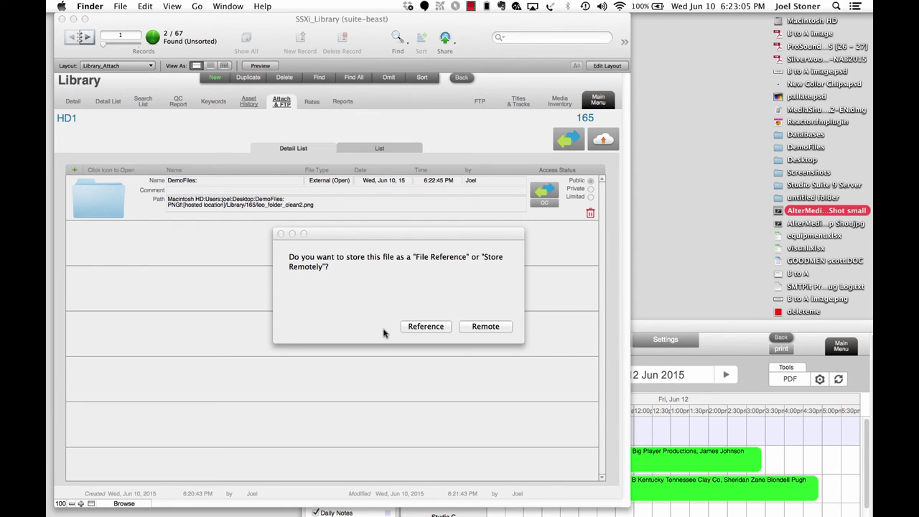
left_click(501, 333)
left_click(485, 327)
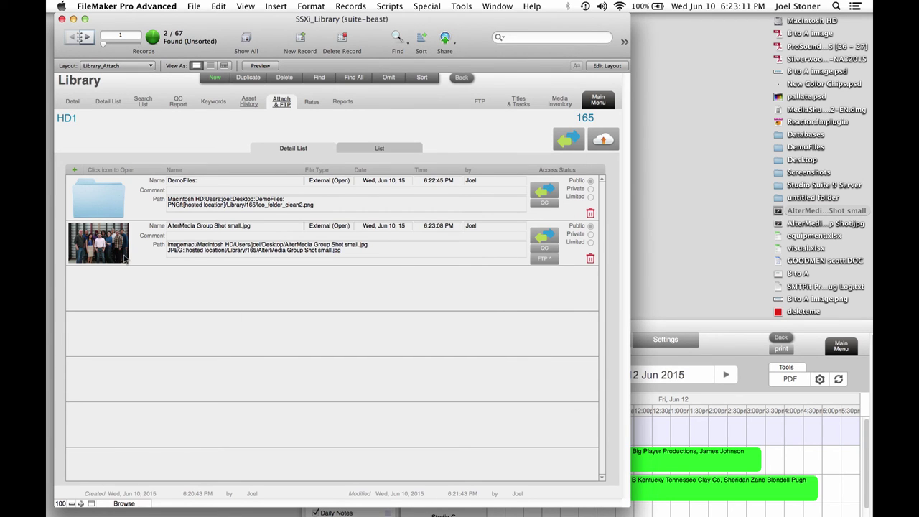
mouse_move(125, 259)
Preview HD1's CD front insert among the library's print options, cancel it and return to the record's details
left_click(78, 102)
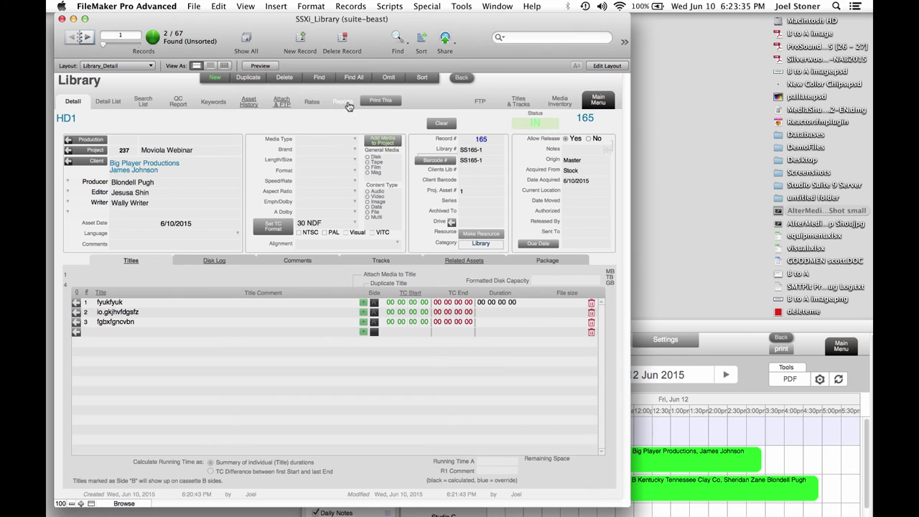
left_click(346, 104)
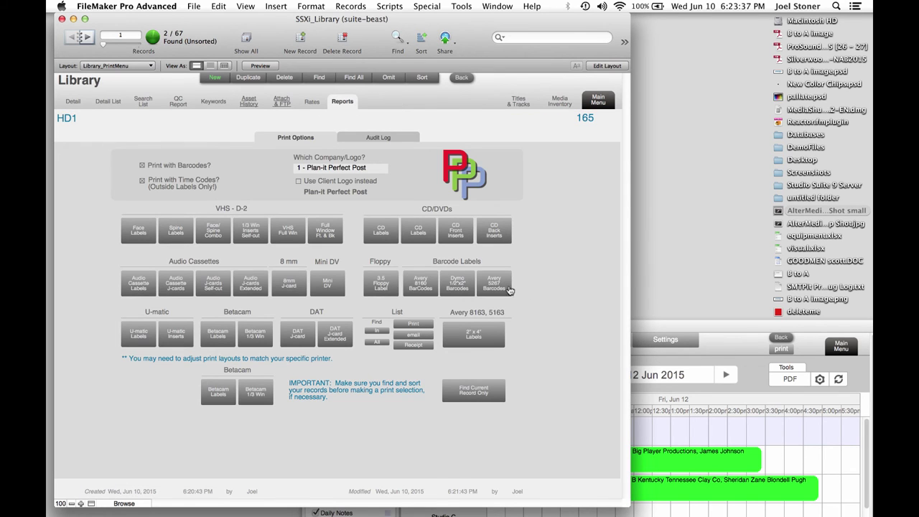
left_click(463, 243)
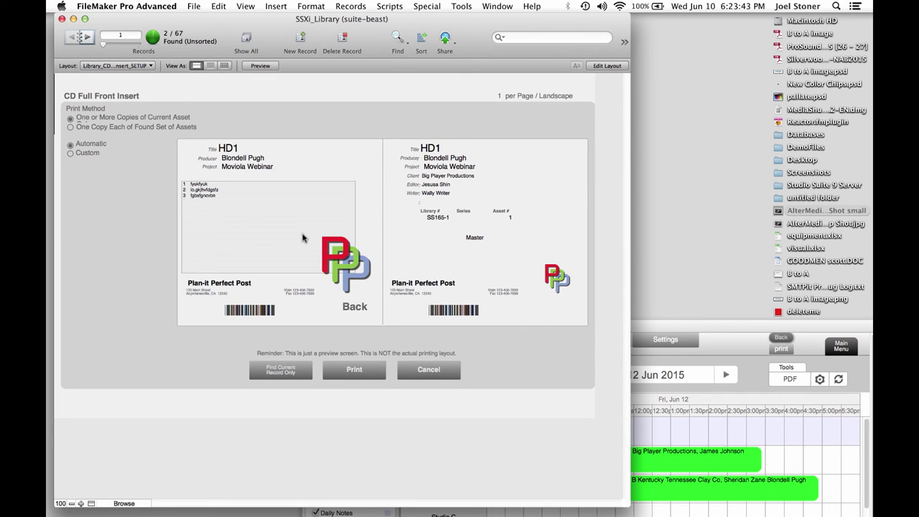
left_click(444, 374)
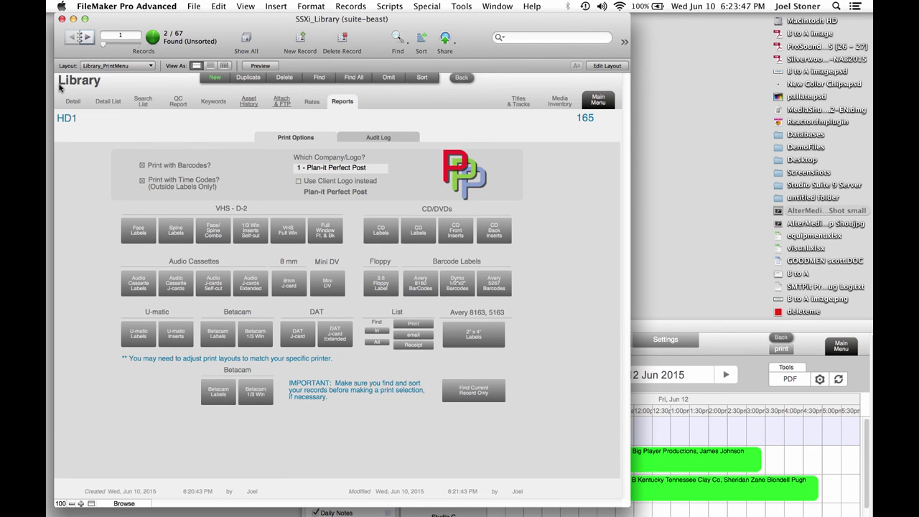
left_click(72, 102)
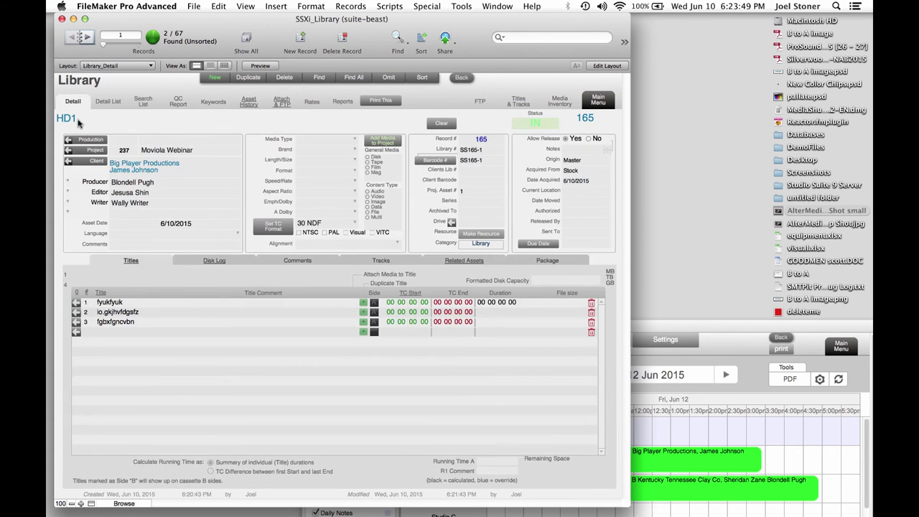
Select all items of the Moviola Webinar project for invoicing and set Studio A's unit price to 150
left_click(92, 147)
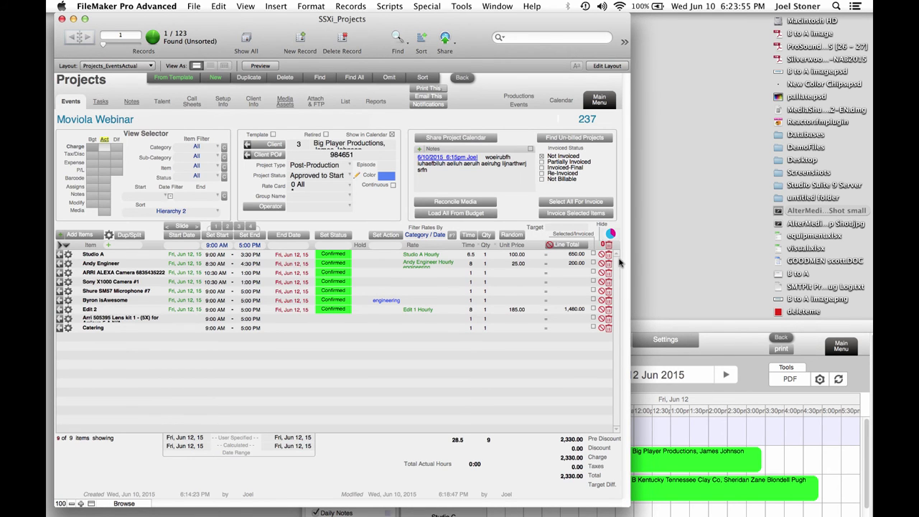
left_click(564, 203)
left_click(513, 255)
type("150")
key("Return")
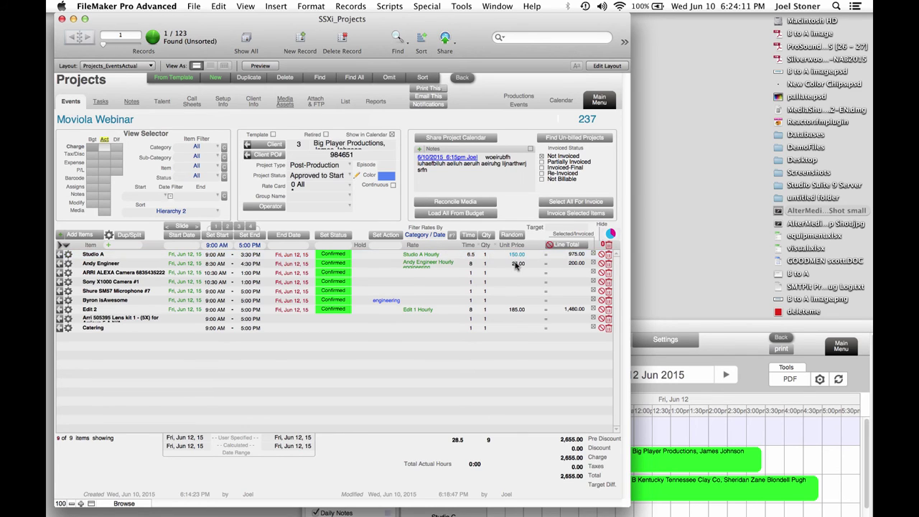
Override Studio A's calculated times, setting both the charge time and the expense time to 5
left_click(468, 260)
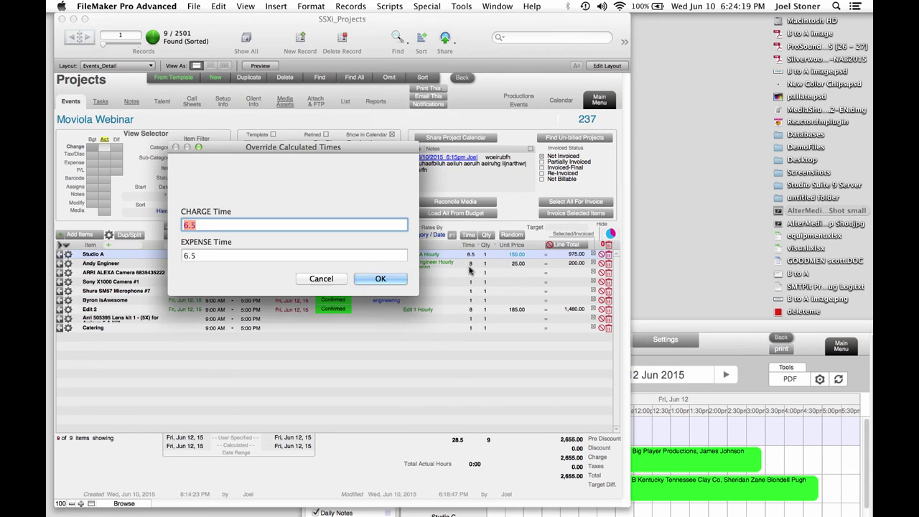
type("5")
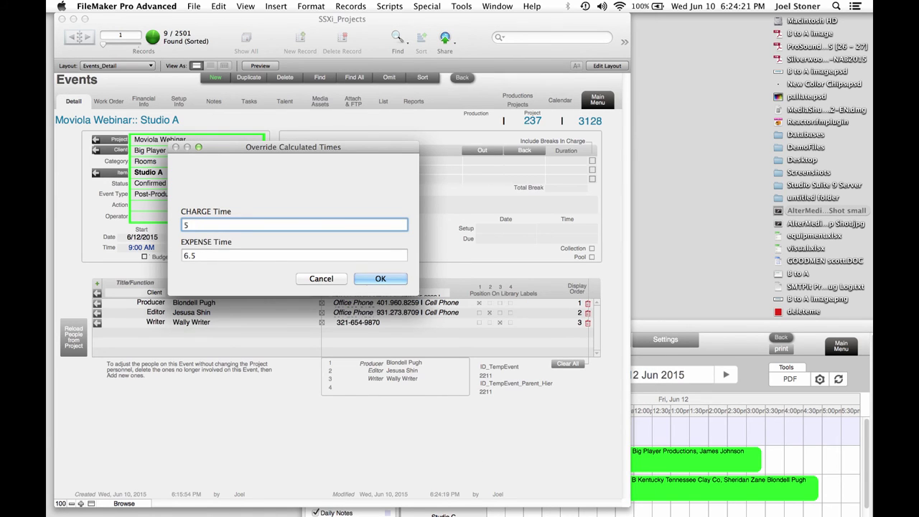
key("Tab")
type("5")
key("Return")
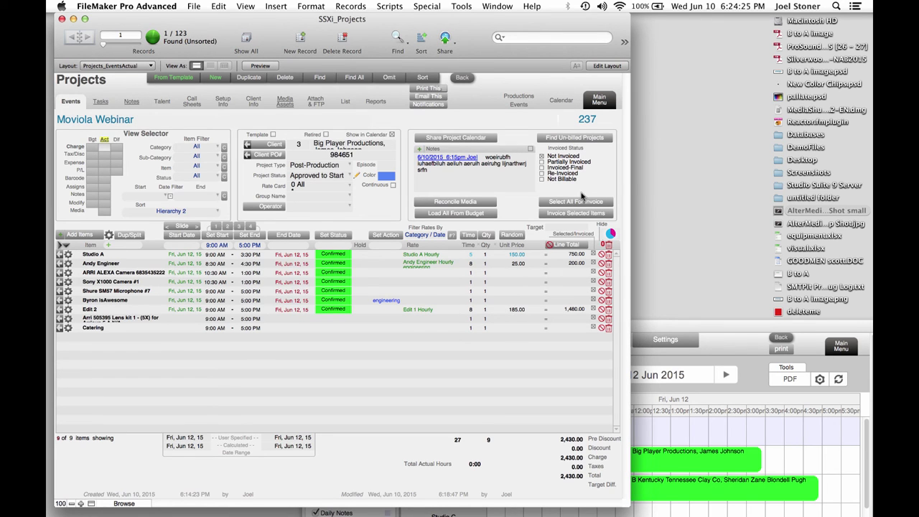
Invoice the selected items as the project's final invoice, and preview its US Letter printout without printing
left_click(578, 213)
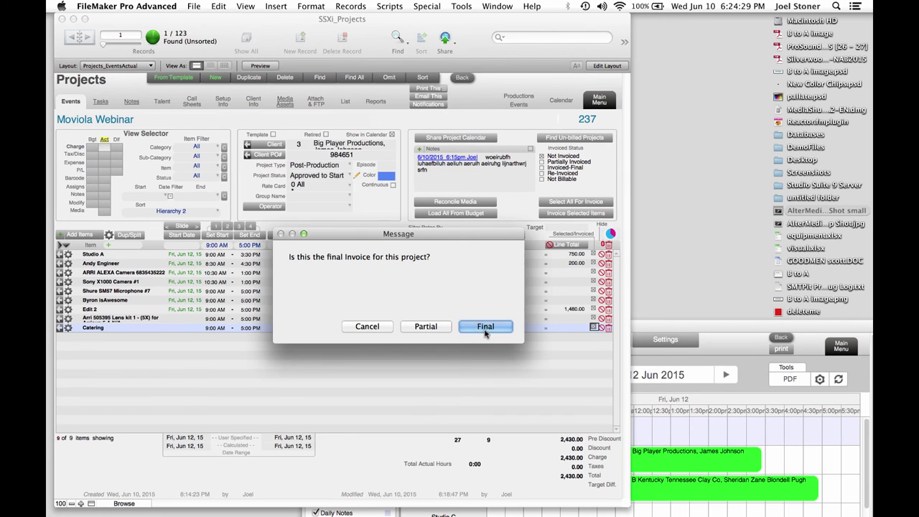
left_click(486, 326)
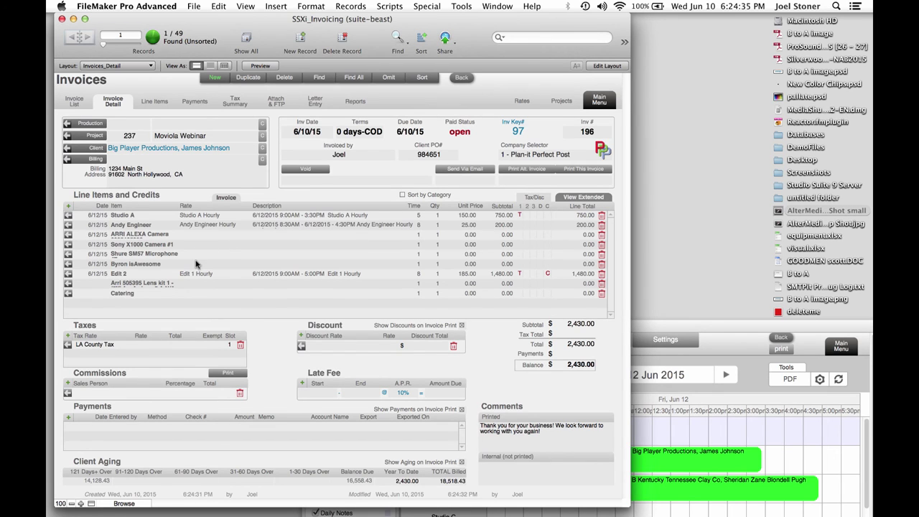
left_click(583, 168)
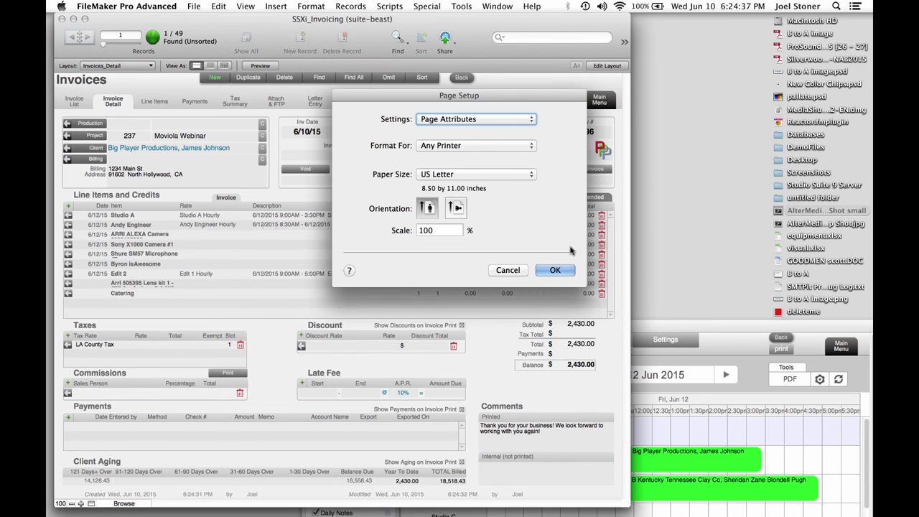
left_click(609, 268)
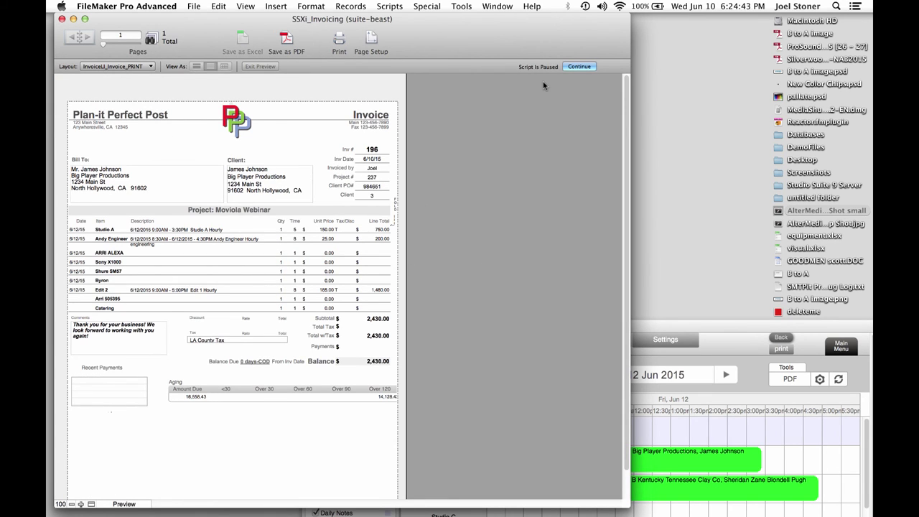
left_click(579, 66)
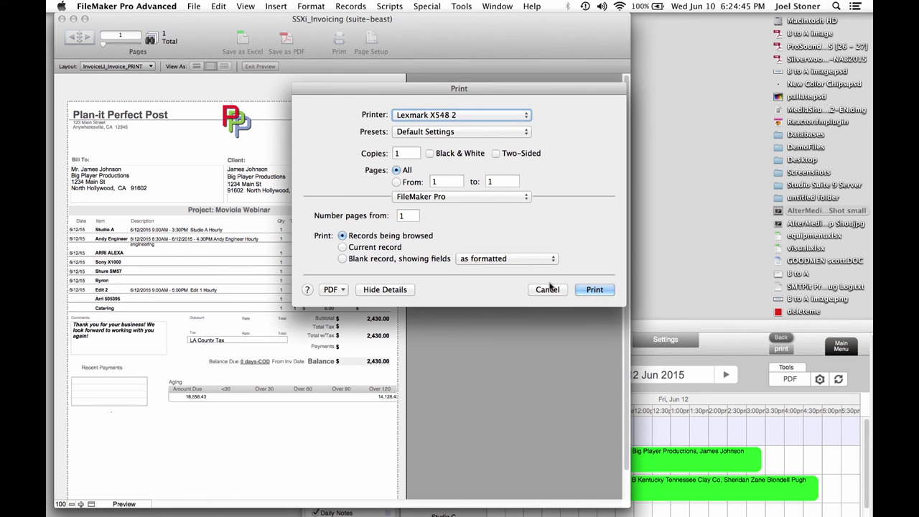
left_click(548, 290)
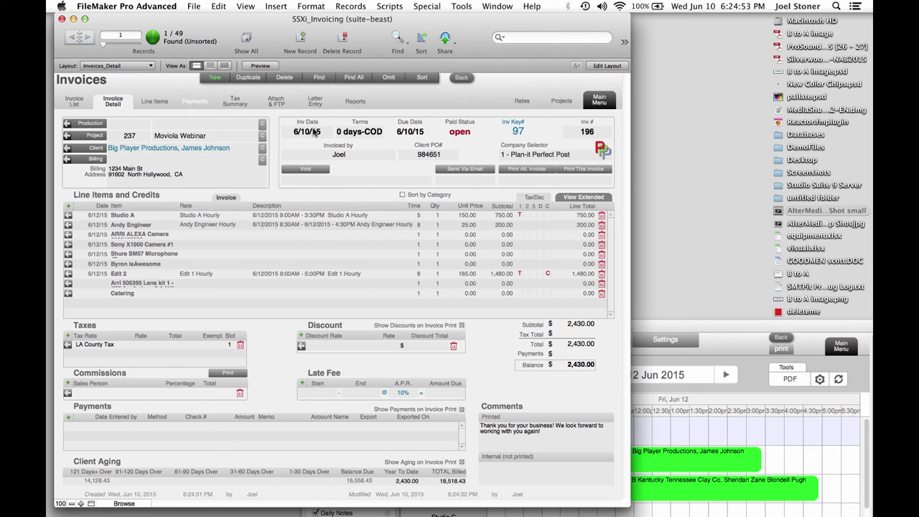
Return from the invoice to the main menu and switch to the WebGlancer home page in Chrome
left_click(598, 101)
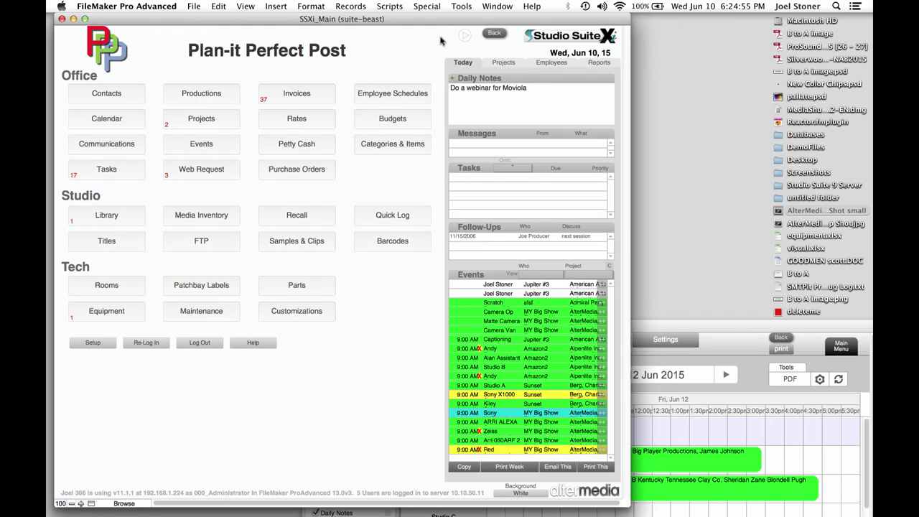
left_click(143, 9)
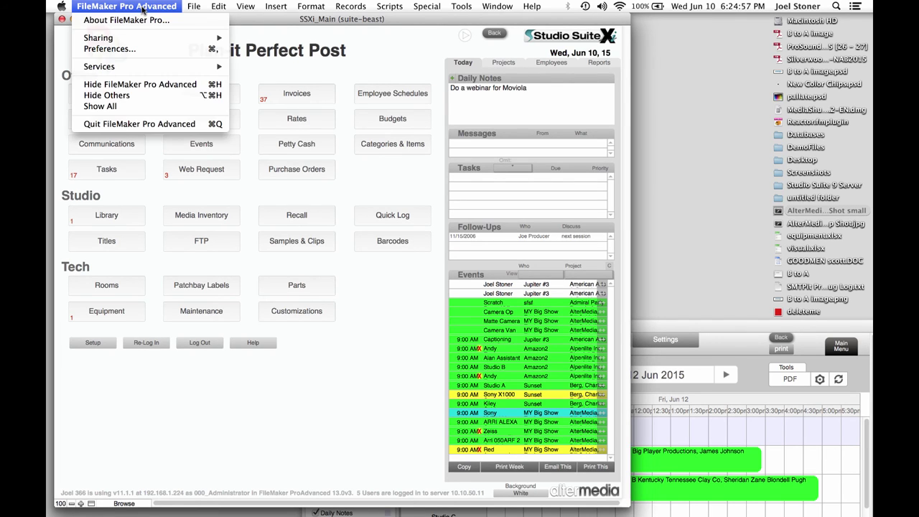
left_click(143, 9)
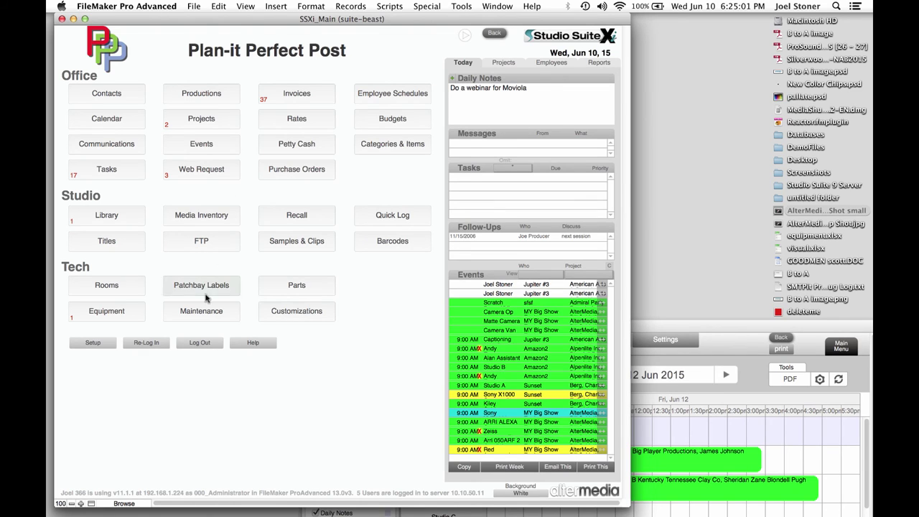
left_click(200, 340)
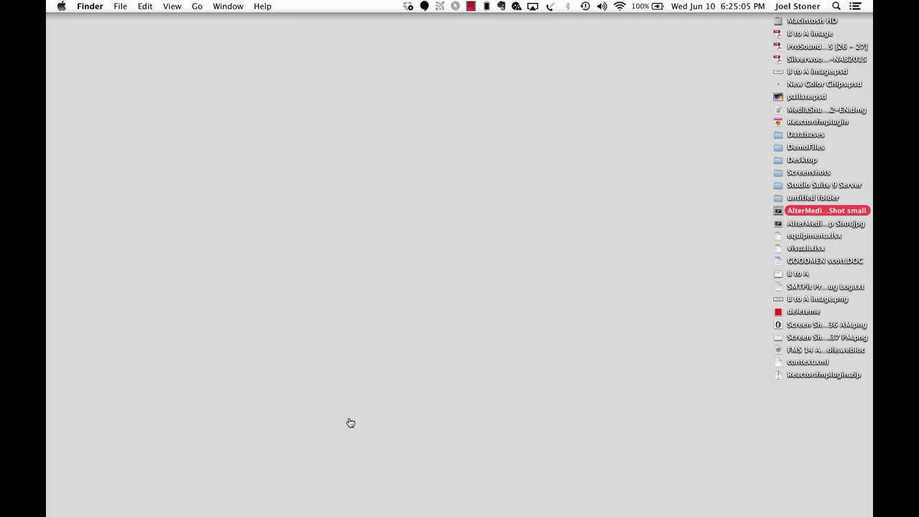
key("super+Tab")
key("super+Tab")
key("super+Tab")
key("super+Tab")
key("super+Tab")
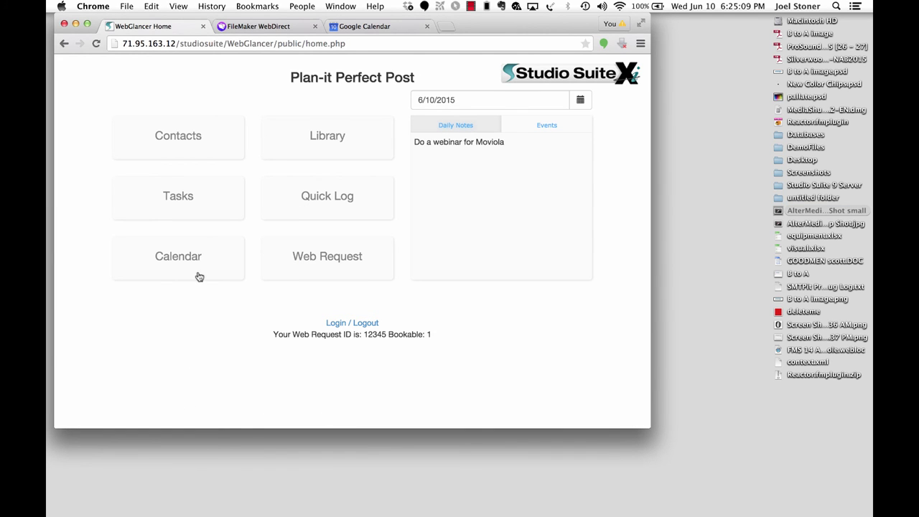
View WebGlancer's contact list and the first contact's details, and return to the home page
left_click(191, 142)
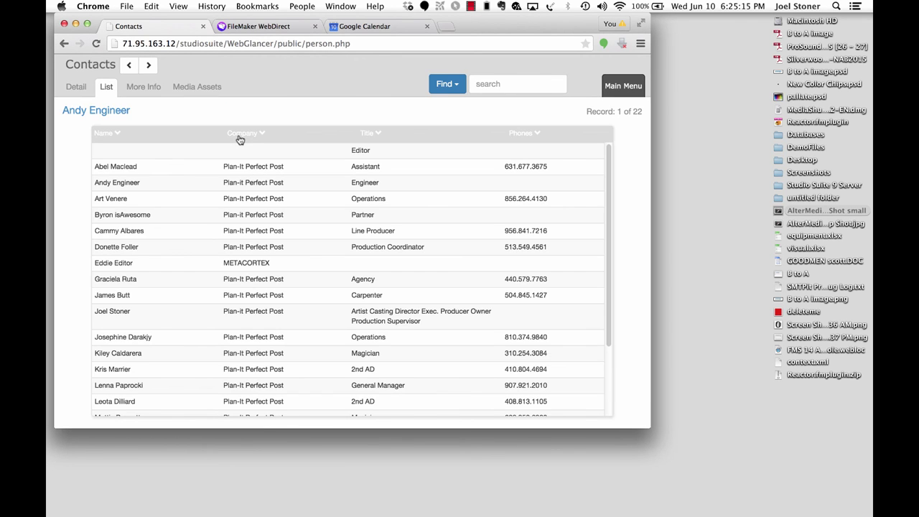
left_click(76, 87)
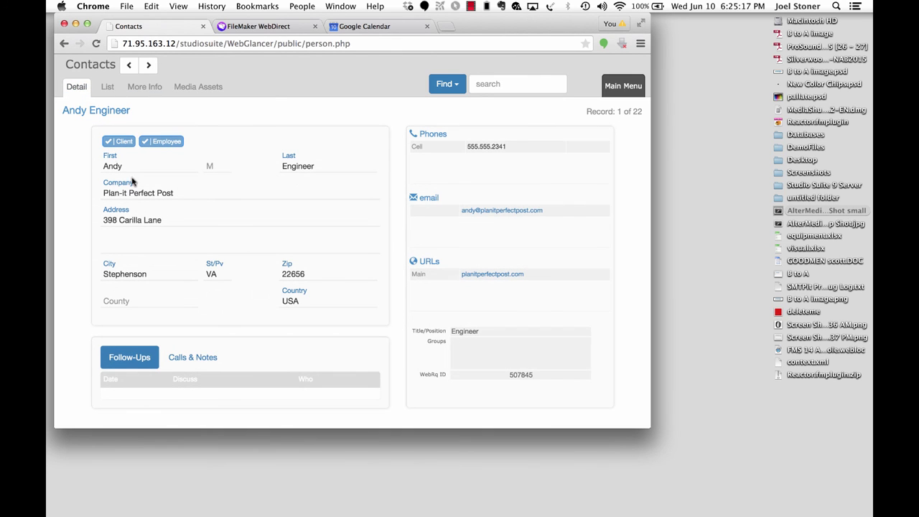
left_click(614, 87)
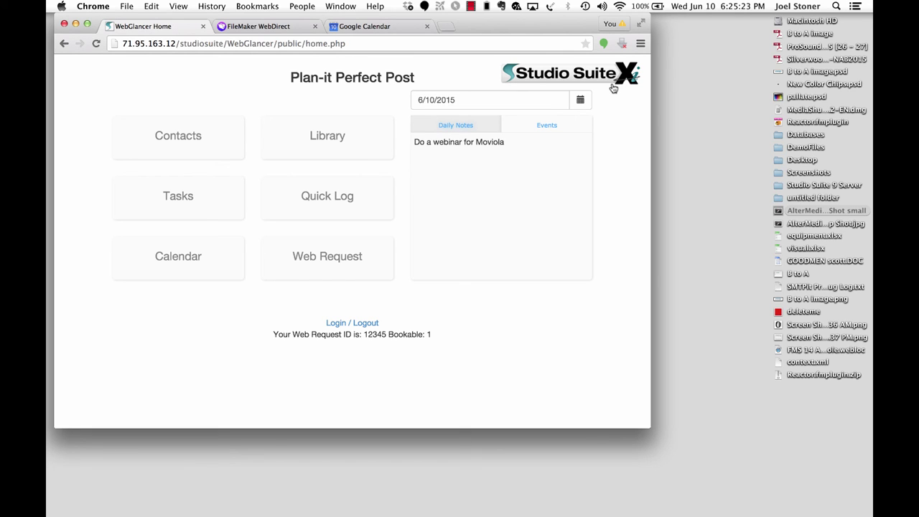
Open WebGlancer's weekly calendar, enlarge the browser window, browse the neighbouring weeks back to 31 May and on to 20 June, and leave the calendar
left_click(206, 256)
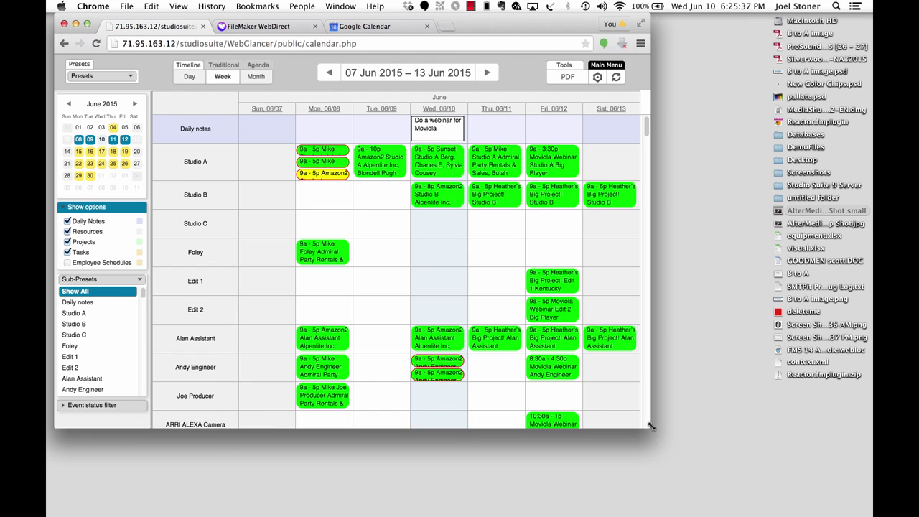
left_click_drag(650, 427, 732, 468)
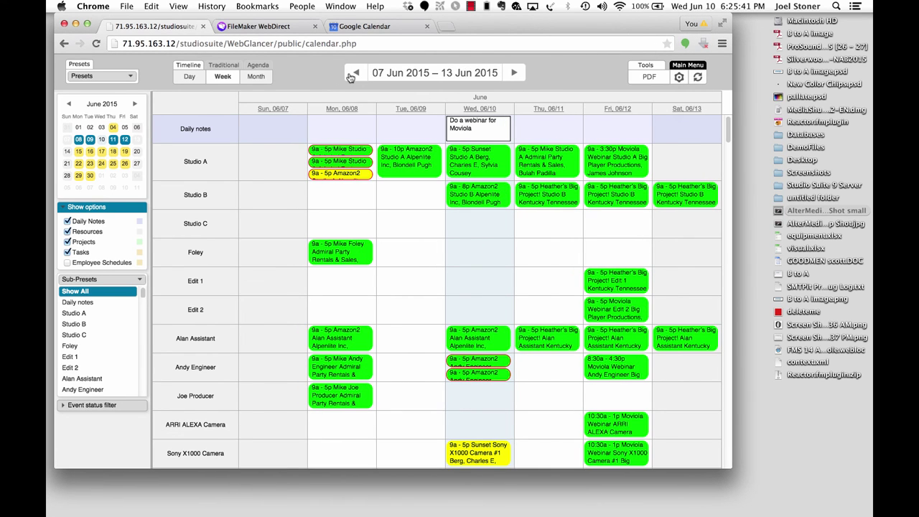
left_click(351, 75)
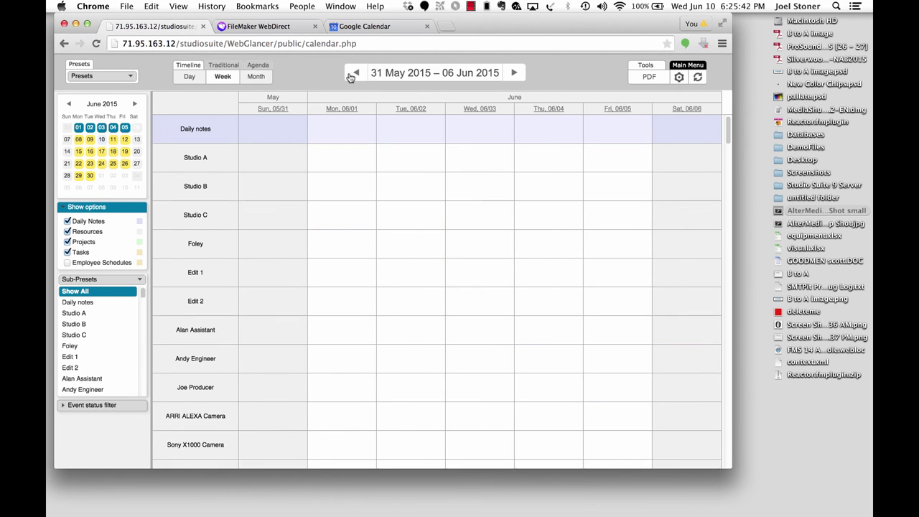
left_click(515, 74)
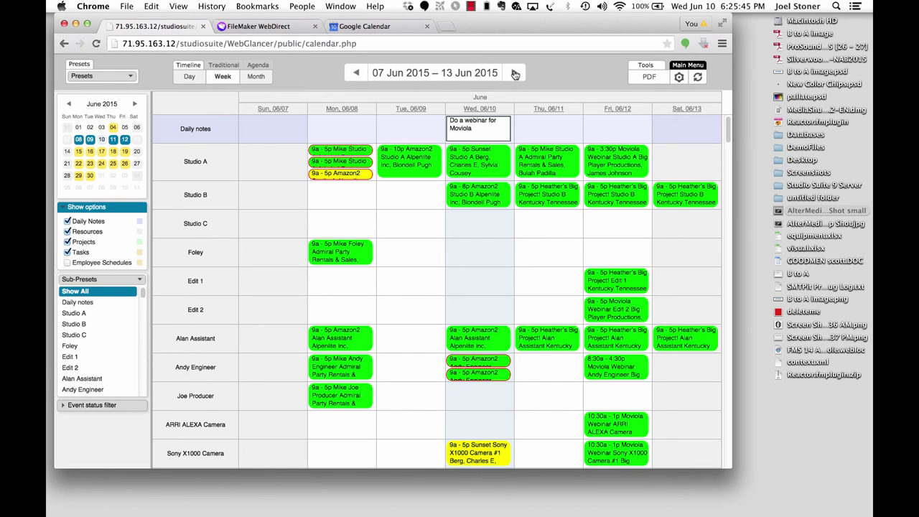
left_click(514, 75)
left_click(679, 67)
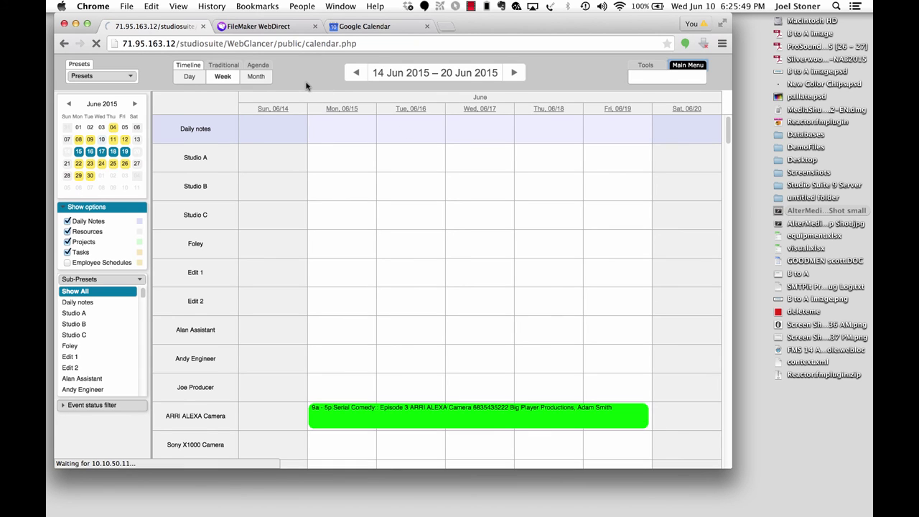
Open the SSXi_Main database in FileMaker WebDirect by logging in with the web account name and its password
left_click(273, 28)
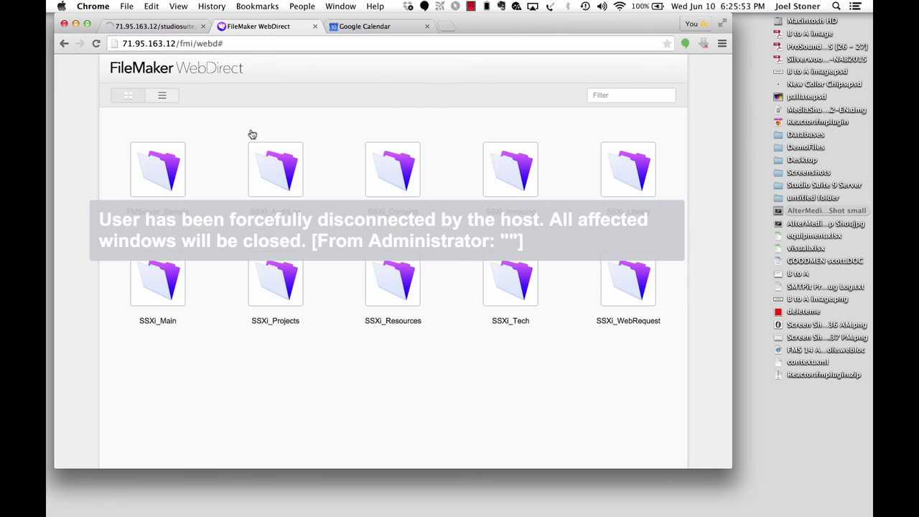
left_click(171, 298)
type("webd")
key("Tab")
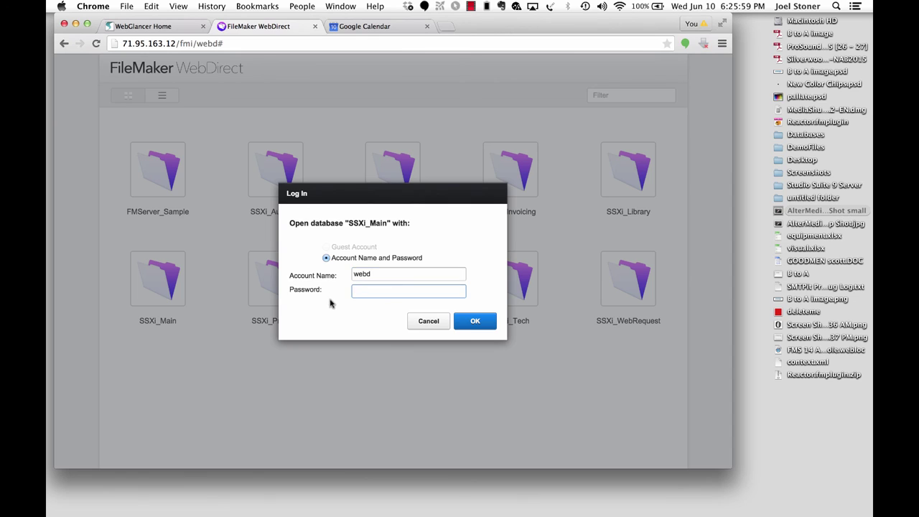
left_click(474, 325)
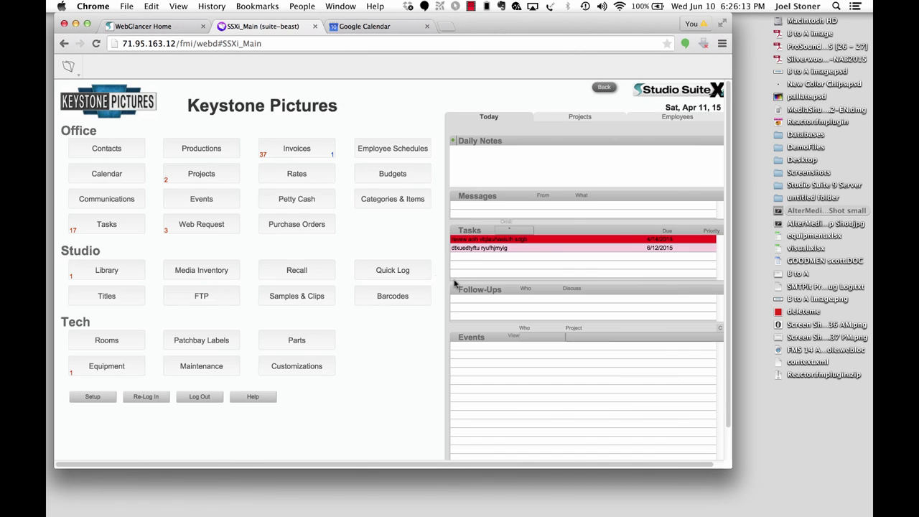
Switch to FileMaker Pro, open the Moviola Webinar project and move its window clear of the WebDirect project view
key("super+Tab")
key("super+Tab")
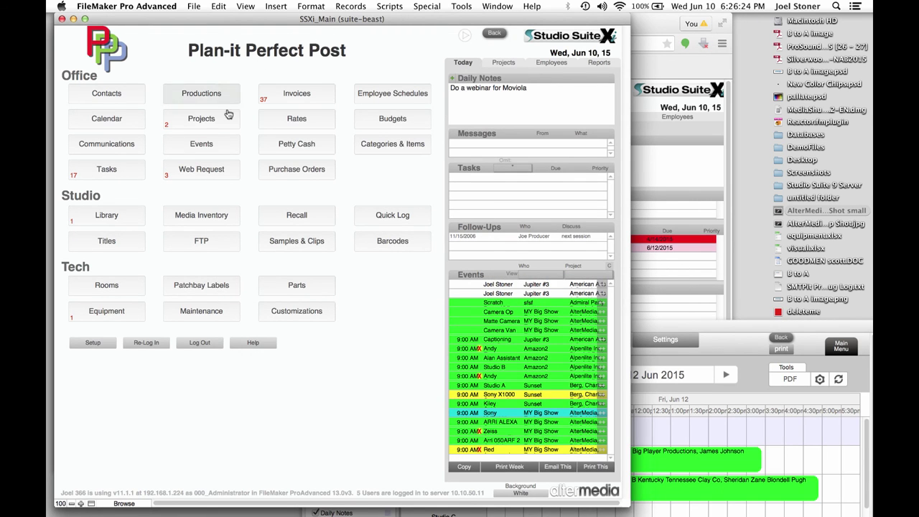
left_click(219, 122)
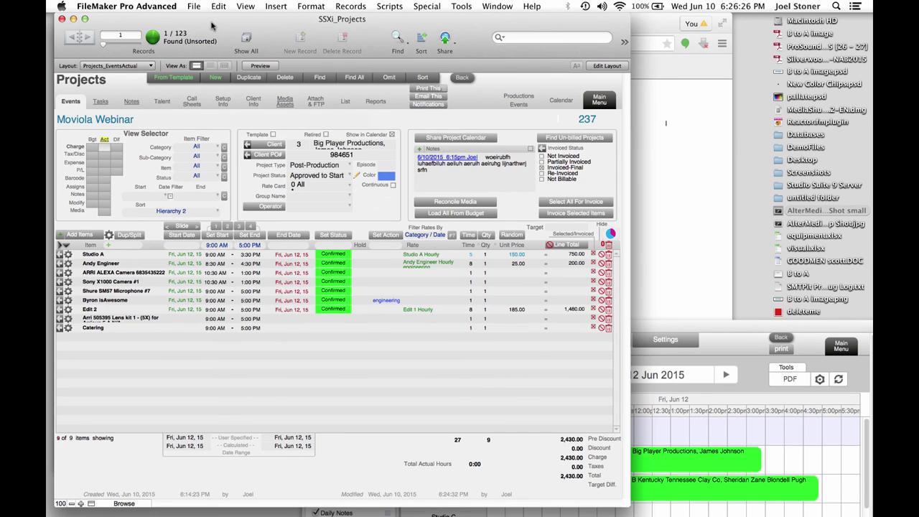
left_click_drag(217, 28, 646, 186)
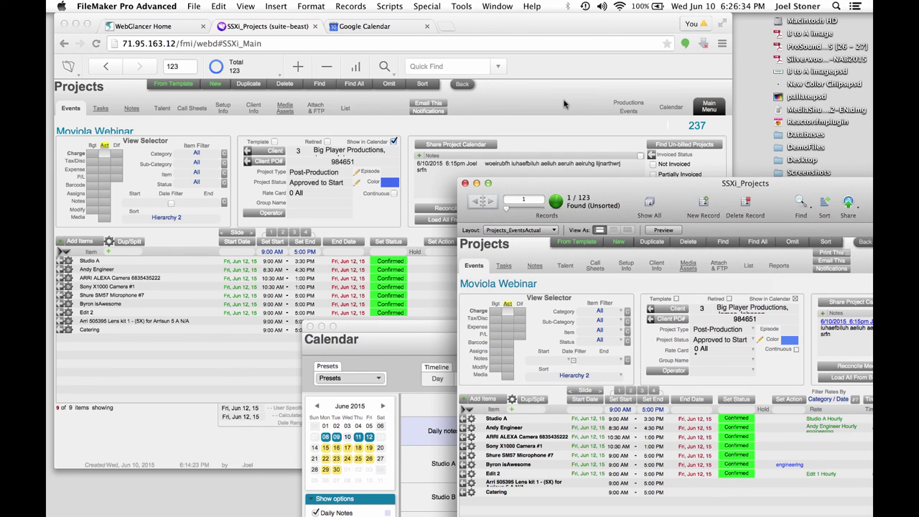
Set Studio A's status to Hold 1 in FileMaker Pro without matching the project's other events
left_click(740, 420)
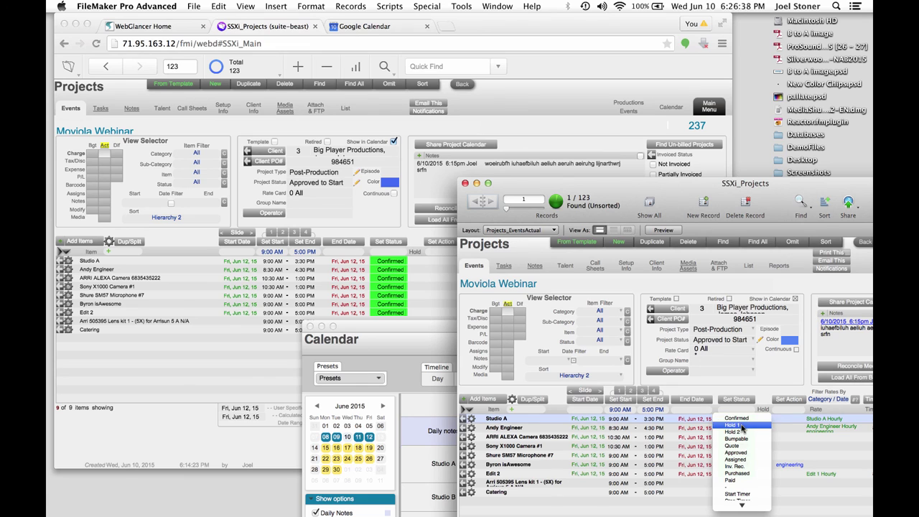
left_click(740, 426)
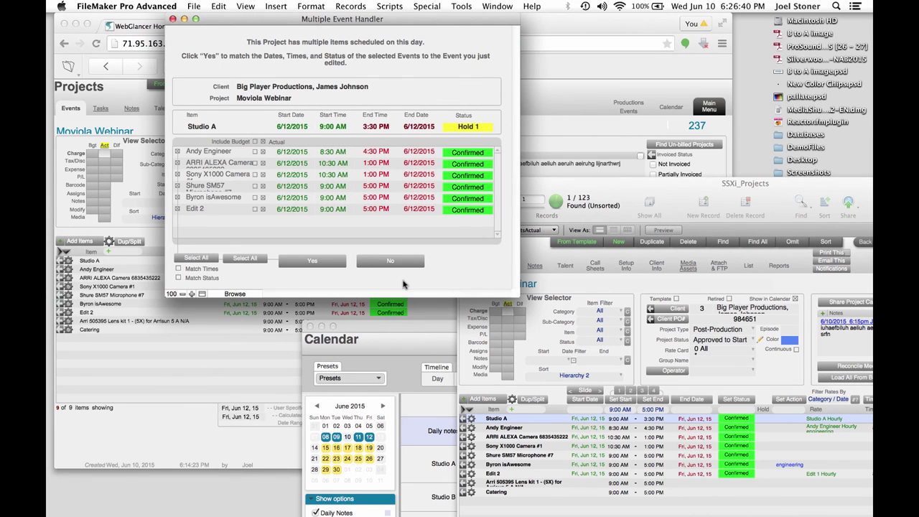
left_click(399, 262)
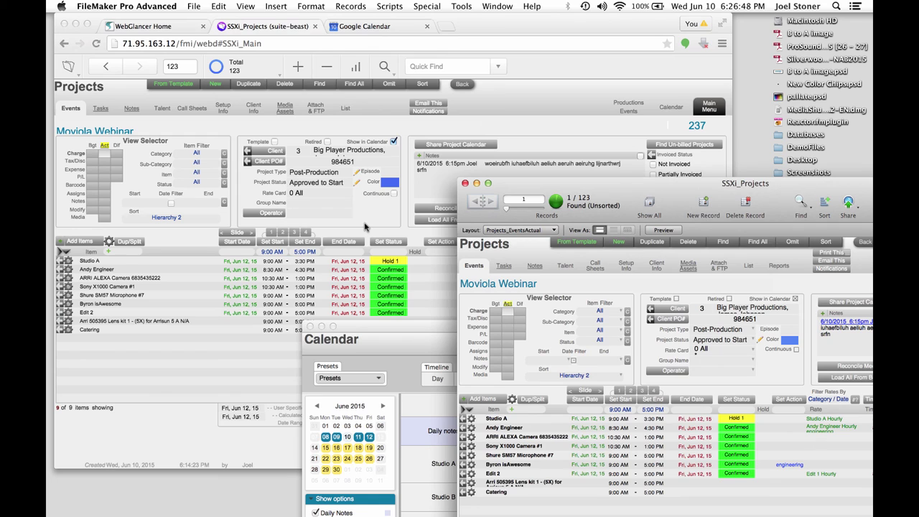
Set Studio A's end time to 6:00 PM in the WebDirect view of the project and commit it
left_click(307, 265)
left_click(305, 262)
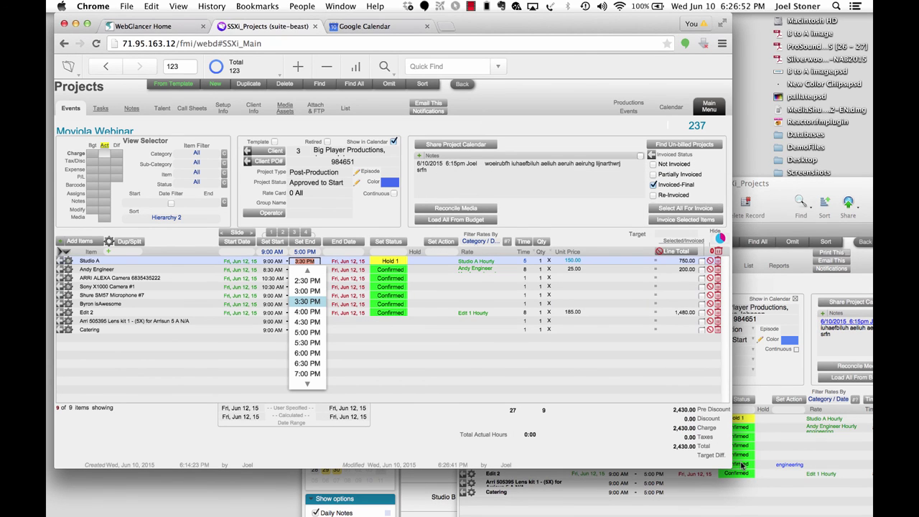
left_click_drag(774, 188, 775, 274)
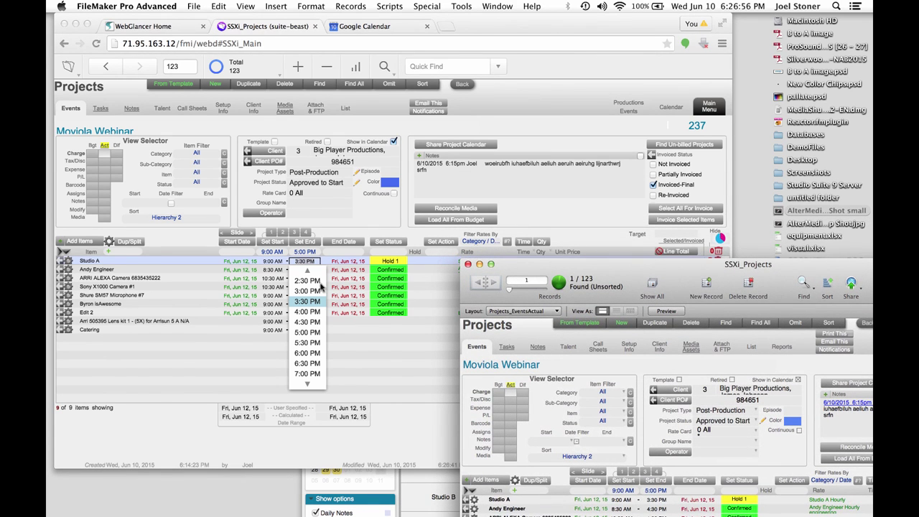
left_click(308, 357)
left_click(307, 354)
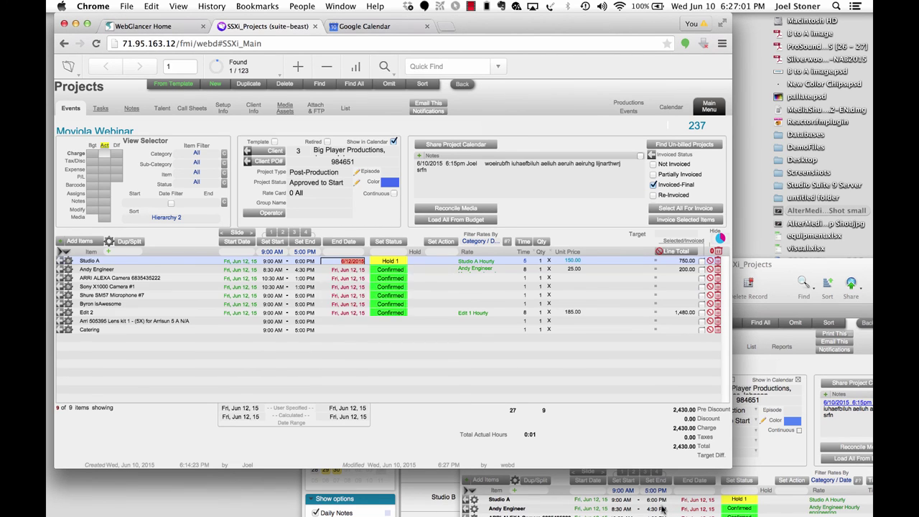
left_click(558, 402)
Bring the whole FileMaker Pro project window into view to check Studio A's end time, and return to the main menu
left_click(793, 271)
left_click_drag(793, 271, 584, 68)
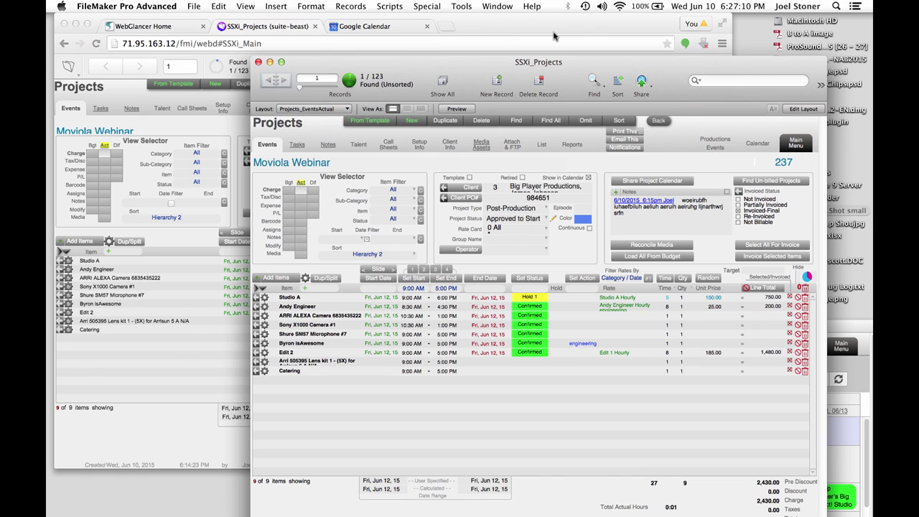
left_click_drag(653, 69, 583, 33)
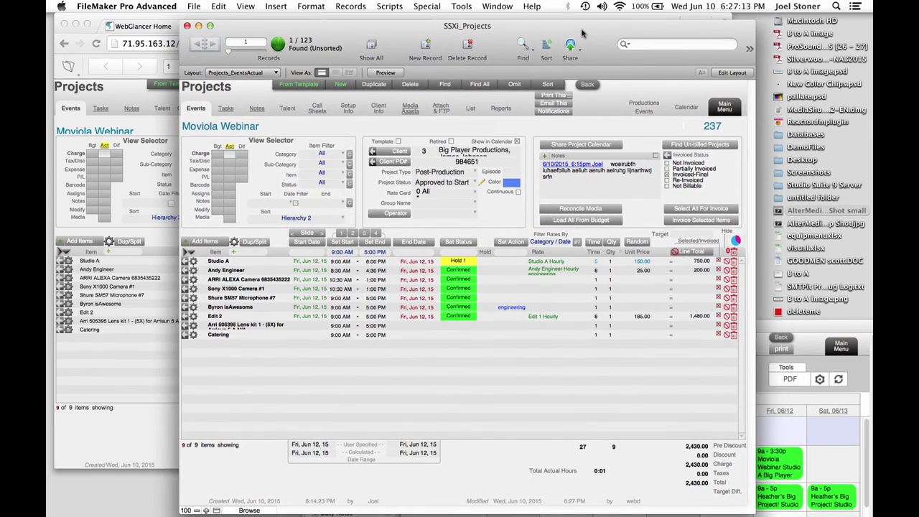
left_click_drag(606, 39, 597, 34)
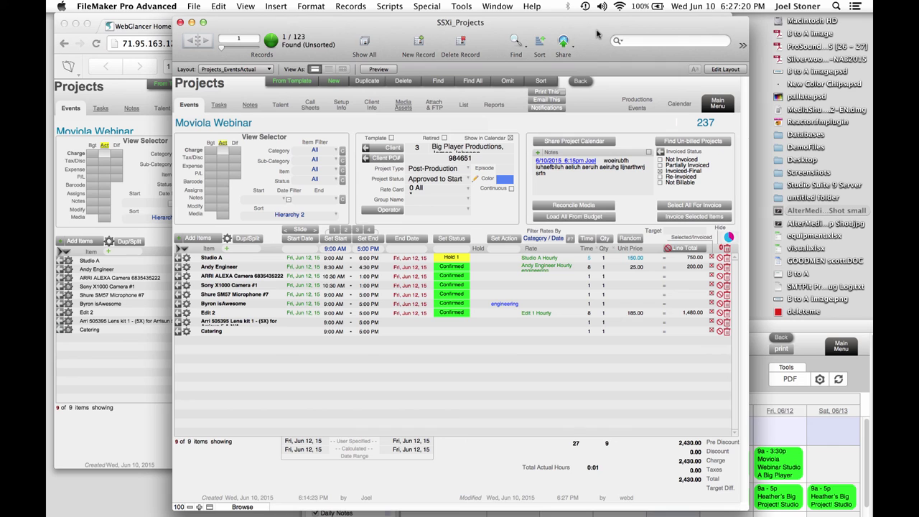
left_click(716, 105)
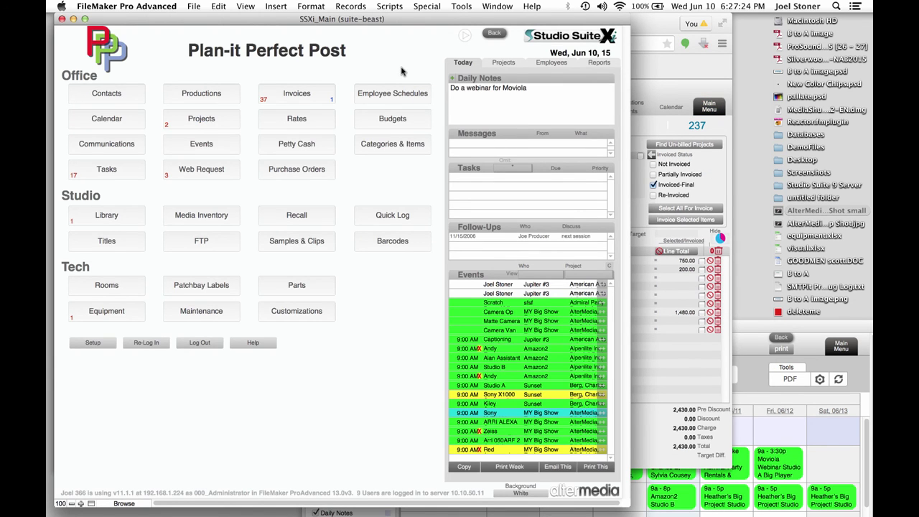
Hide the open program windows and switch to Reflector's mirrored iPad view of Studio Suite
key("super+Tab")
key("super+h")
key("super+Tab")
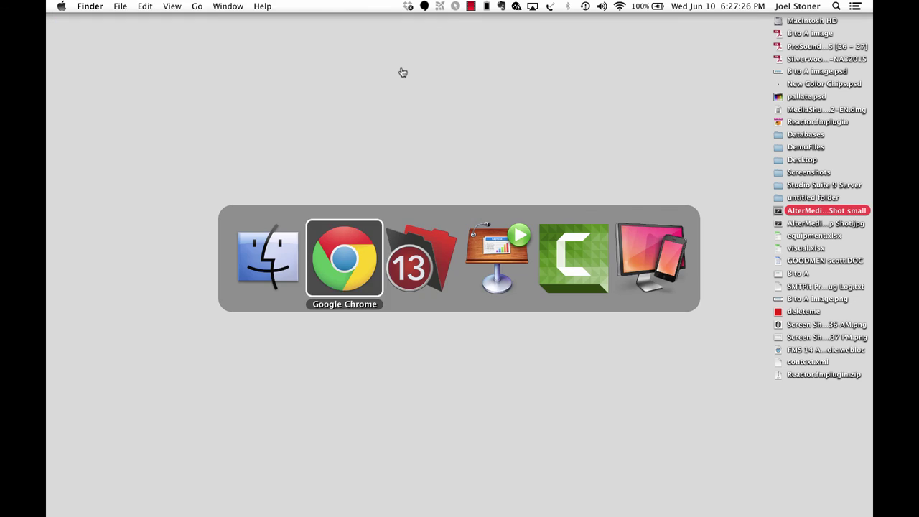
key("super+Tab")
key("super+Tab")
key("super+Tab")
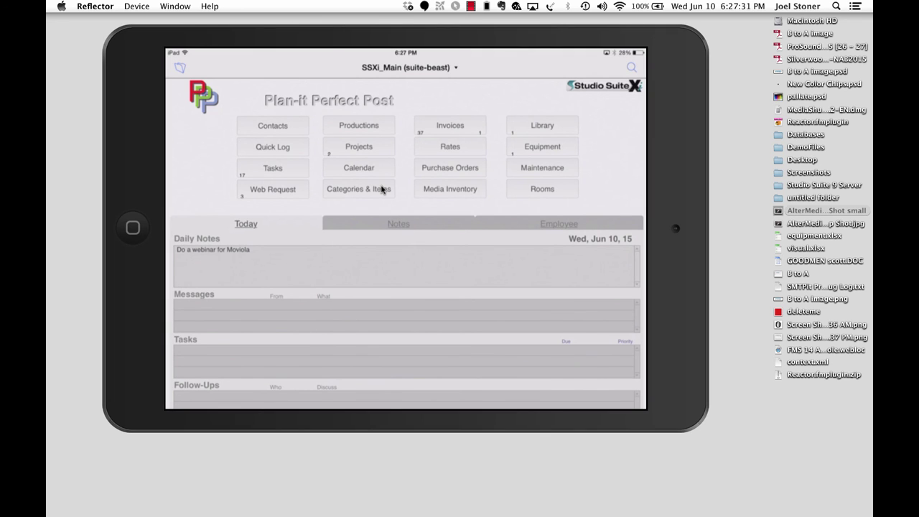
left_click(382, 189)
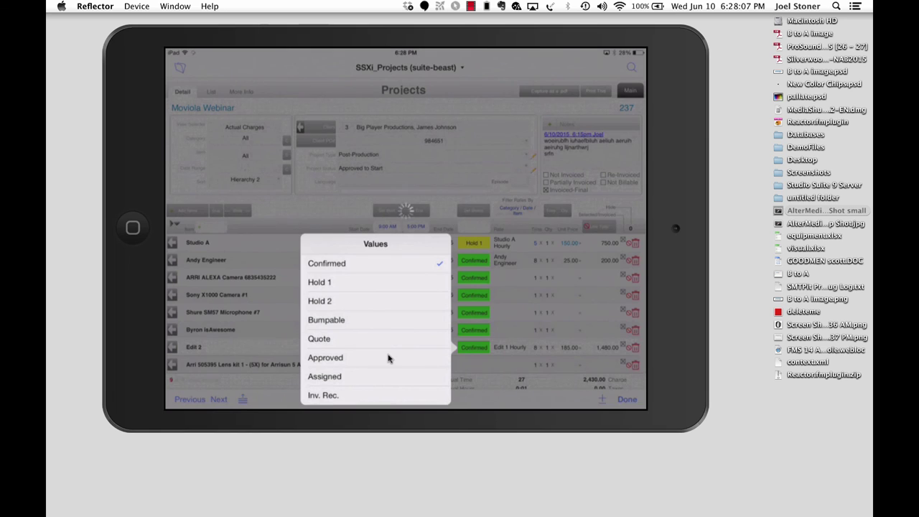
Switch back to FileMaker Pro, open Projects and page forward through the project records
key("super+Tab")
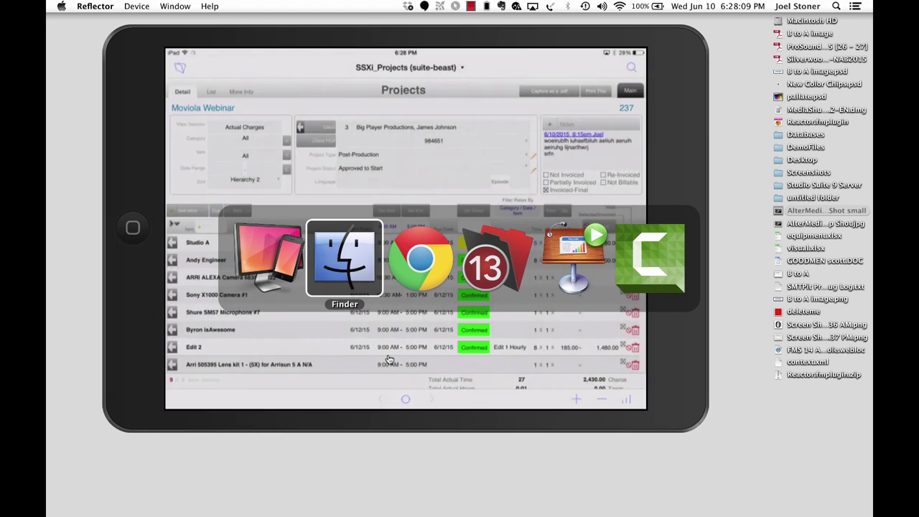
key("super+Tab")
key("super+Tab")
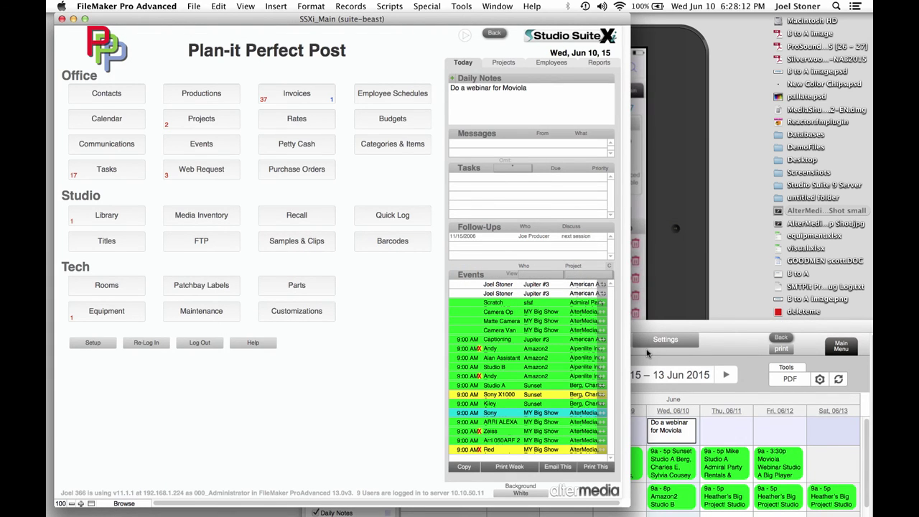
left_click(208, 123)
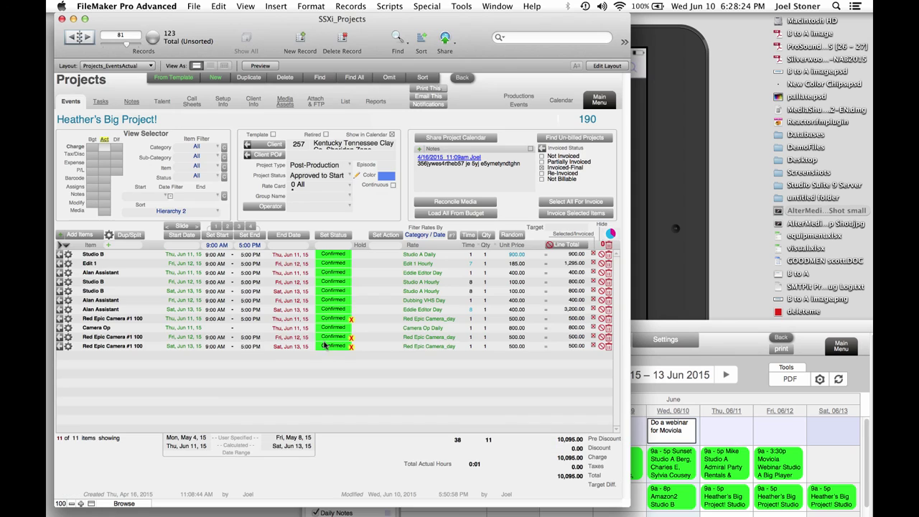
left_click(90, 35)
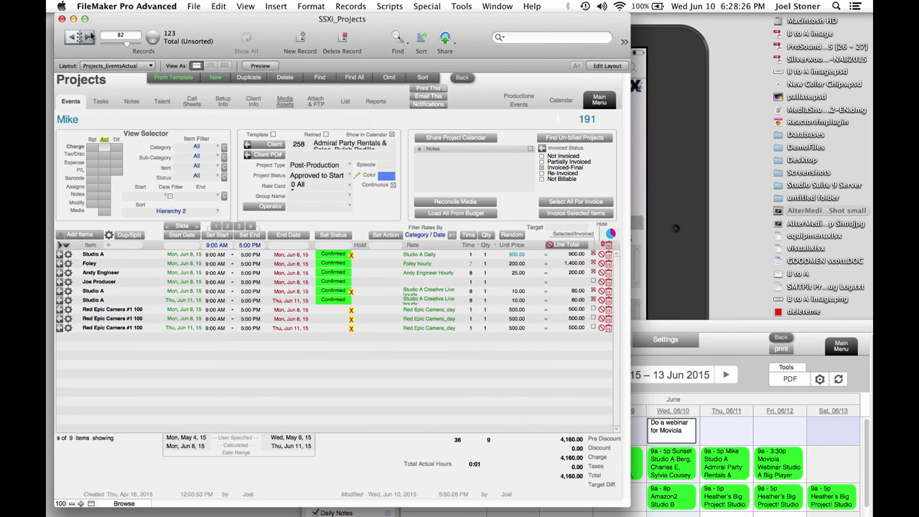
left_click(90, 36)
left_click(90, 36)
left_click(90, 36)
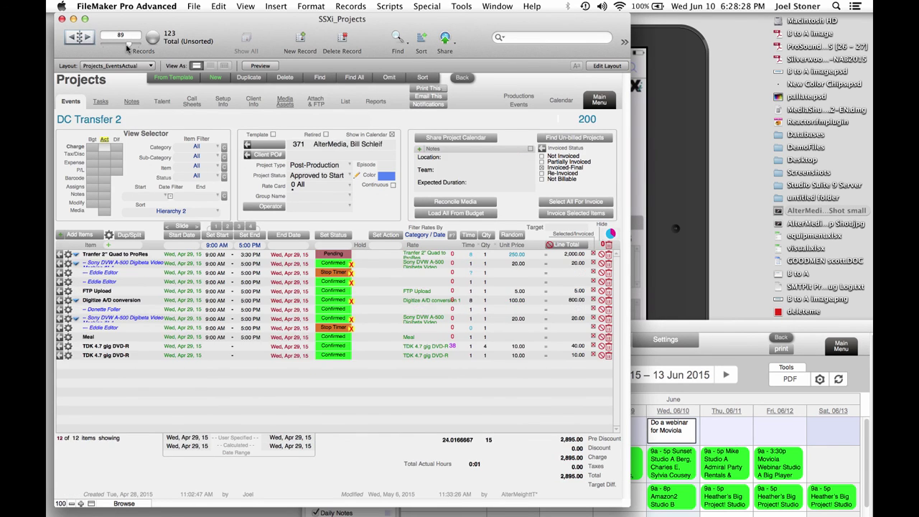
Search the projects for "moviola", check the Moviola Webinar items' statuses, and return to the main menu
left_click(540, 37)
type("moviola")
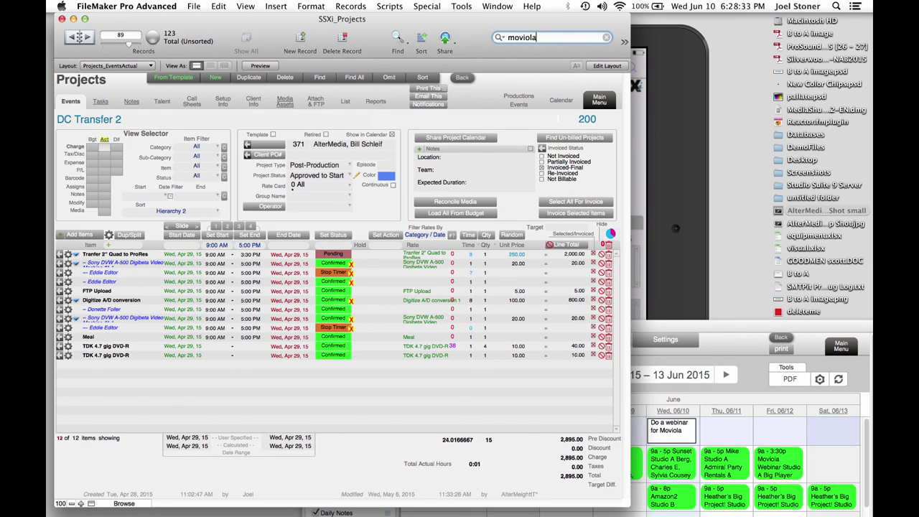
key("Return")
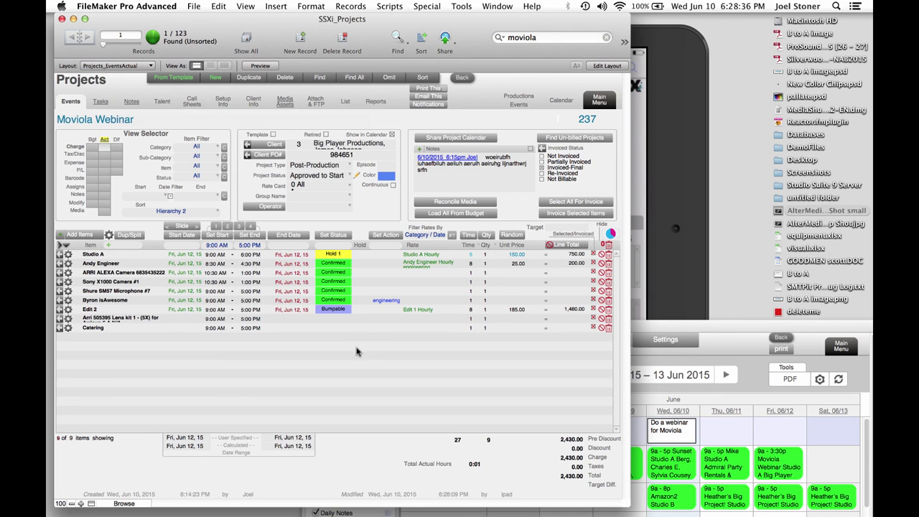
left_click(598, 101)
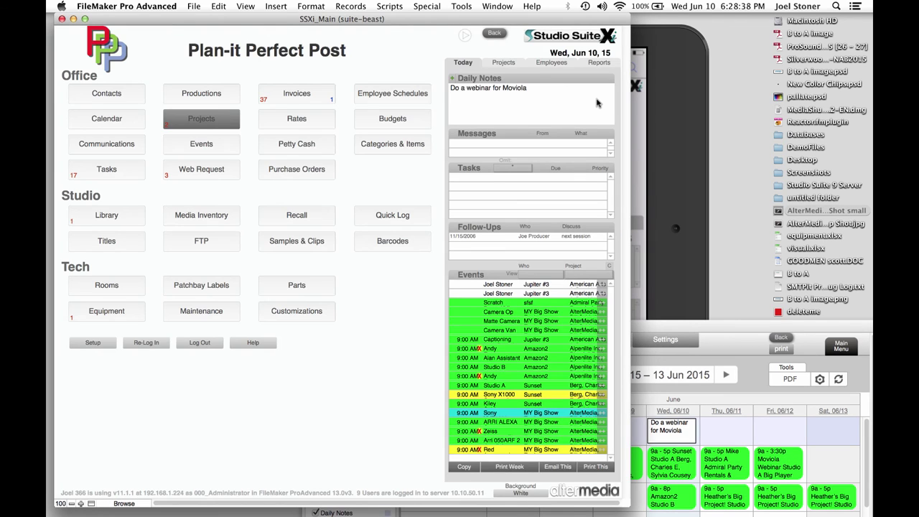